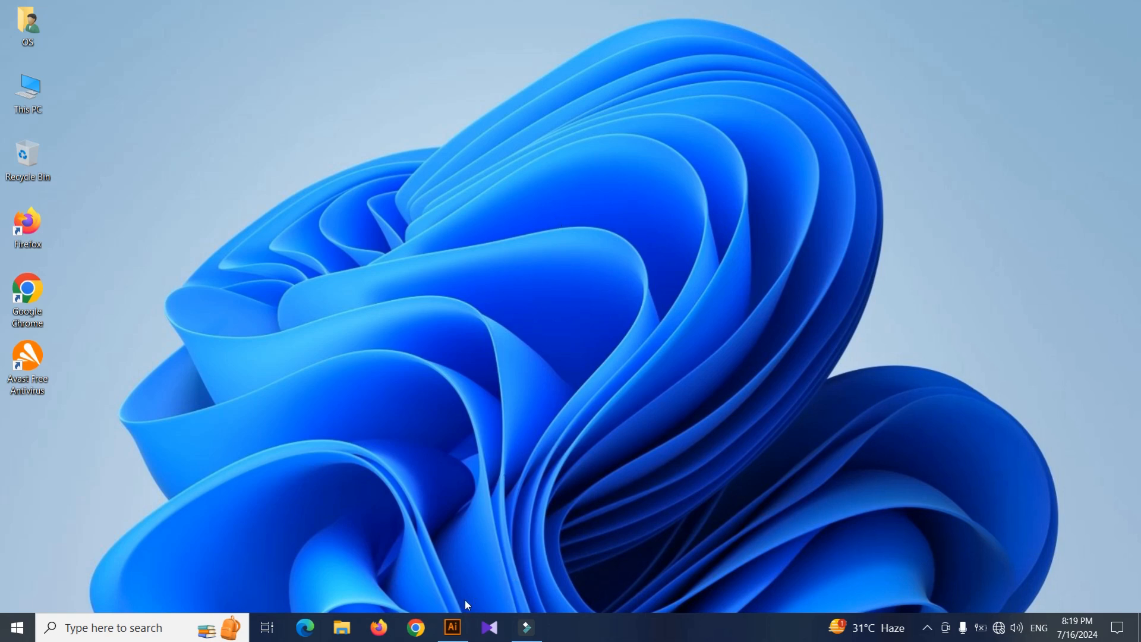
Switch to Illustrator and create a 15 × 5 in rectangle beside the source images.
click(455, 628)
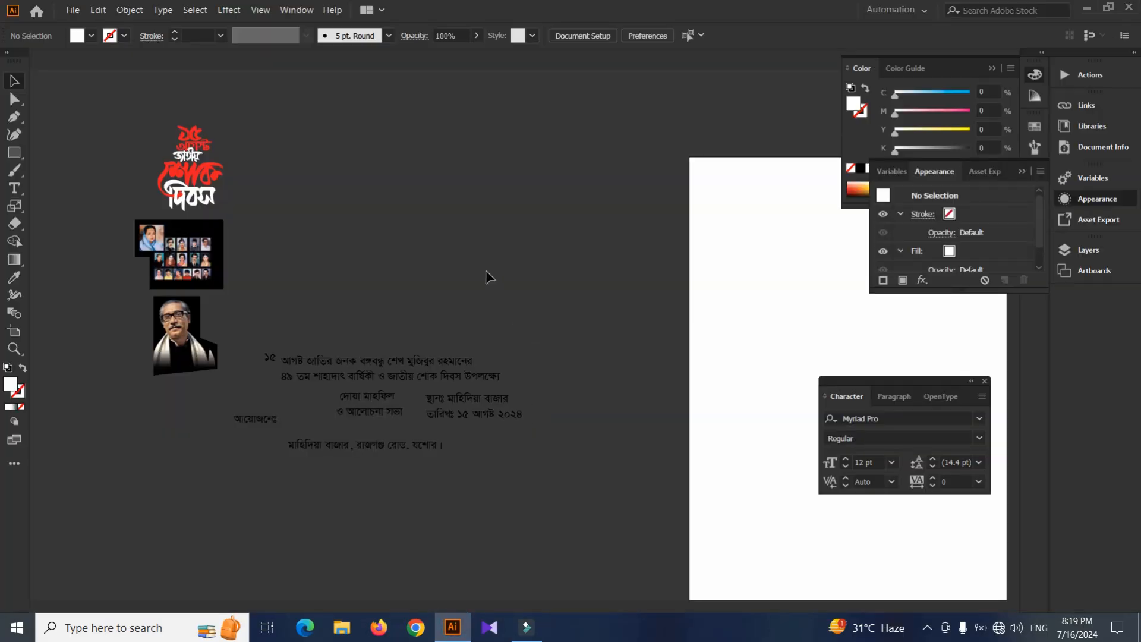
drag(308, 255, 390, 257)
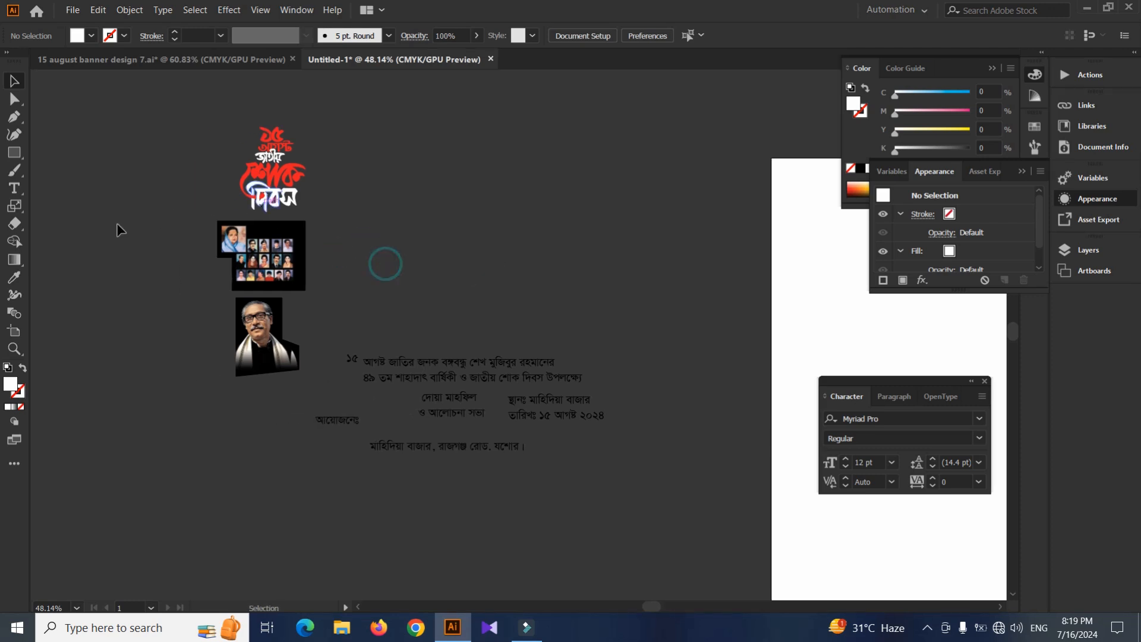
drag(446, 220, 397, 218)
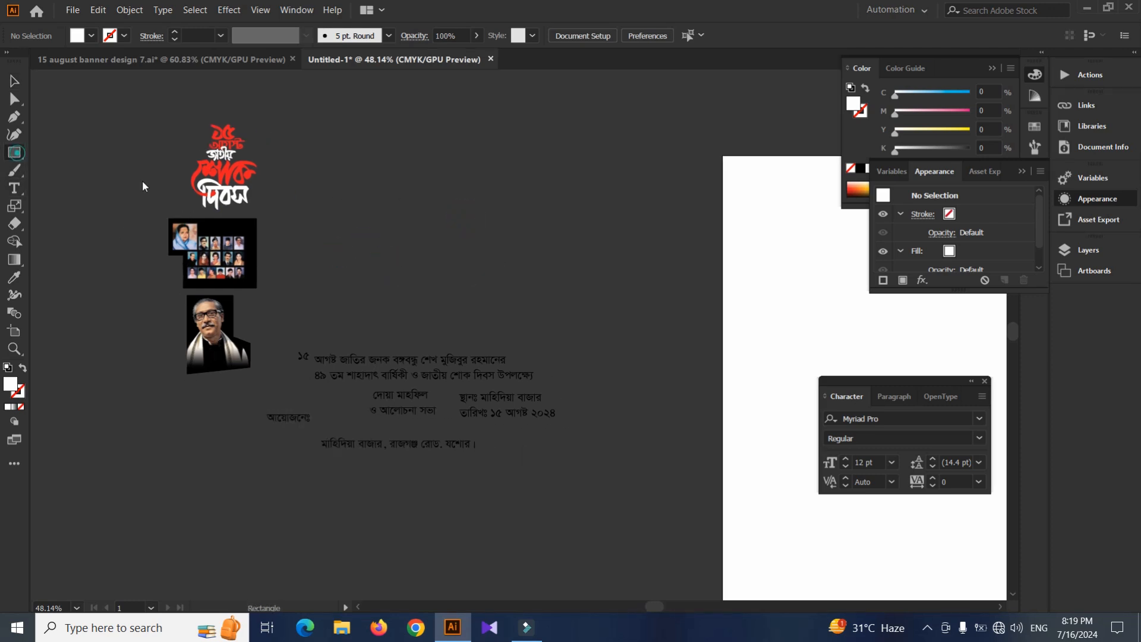
click(342, 210)
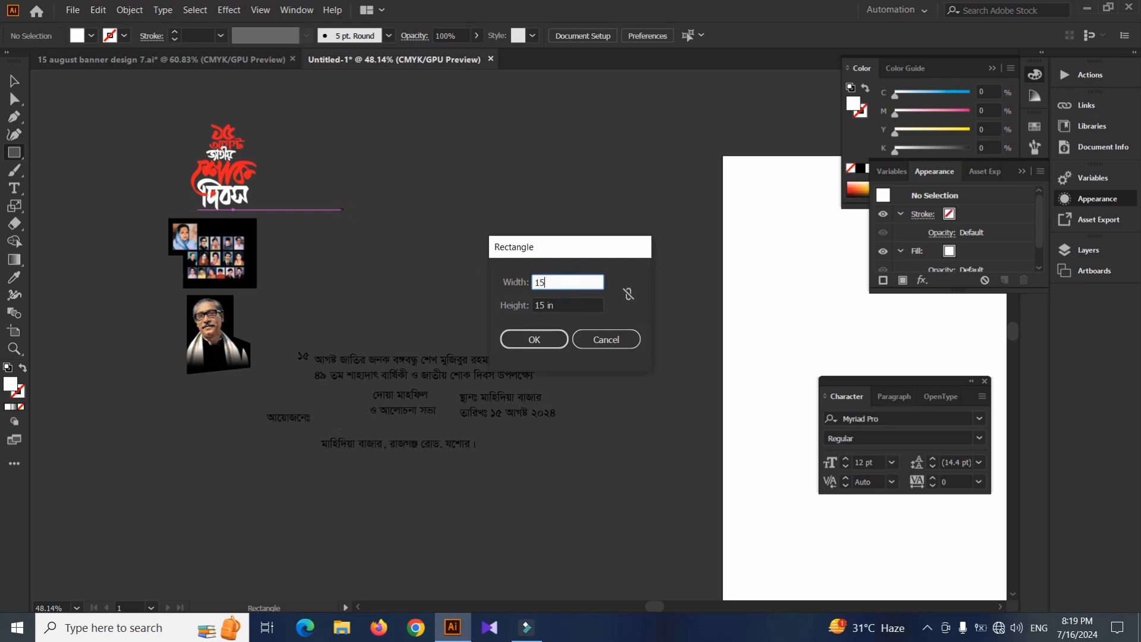
key(Tab)
text(5)
key(Return)
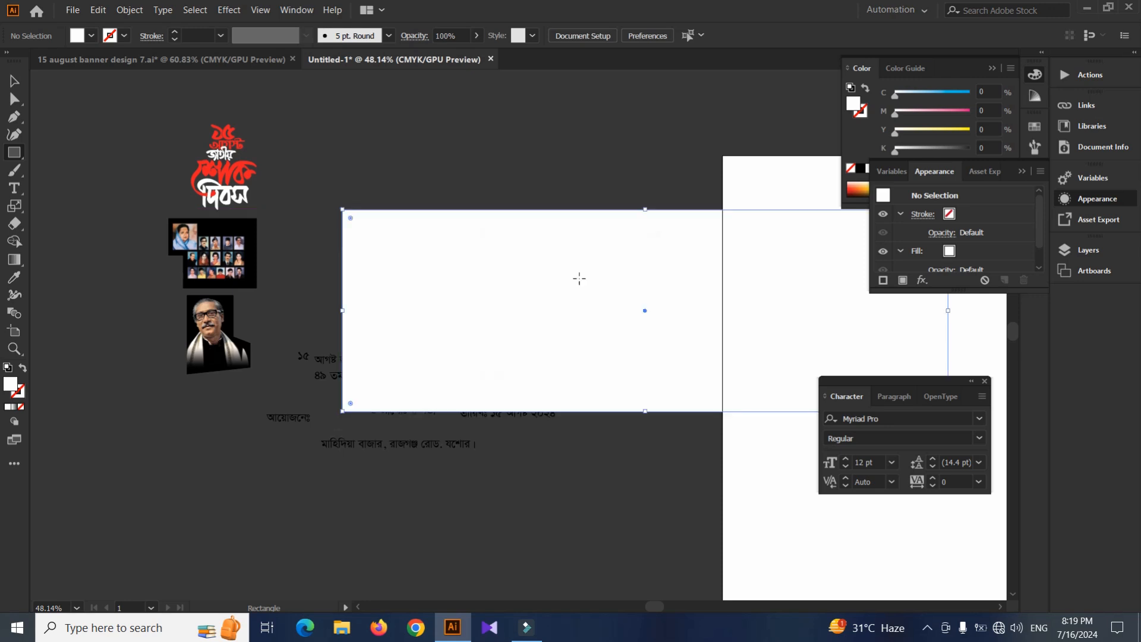
Move the white rectangle up, clear of the source images and text.
scroll(563, 288, down, 2)
key(v)
drag(543, 328, 493, 138)
key(space)
drag(402, 250, 493, 195)
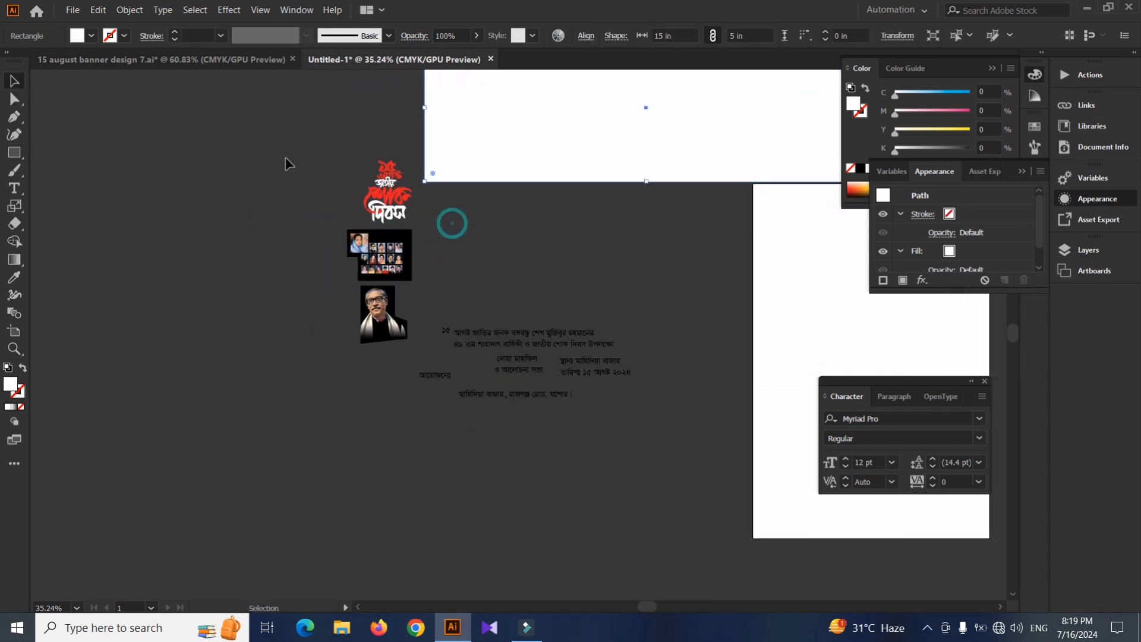
Move the source images and text away from the artboard and place the white rectangle beside them.
drag(400, 434, 401, 436)
drag(394, 301, 393, 300)
drag(390, 256, 73, 241)
drag(238, 272, 341, 264)
drag(217, 244, 152, 244)
click(352, 232)
drag(540, 304, 113, 290)
click(311, 247)
drag(467, 247, 376, 303)
drag(612, 142, 280, 255)
drag(270, 160, 271, 197)
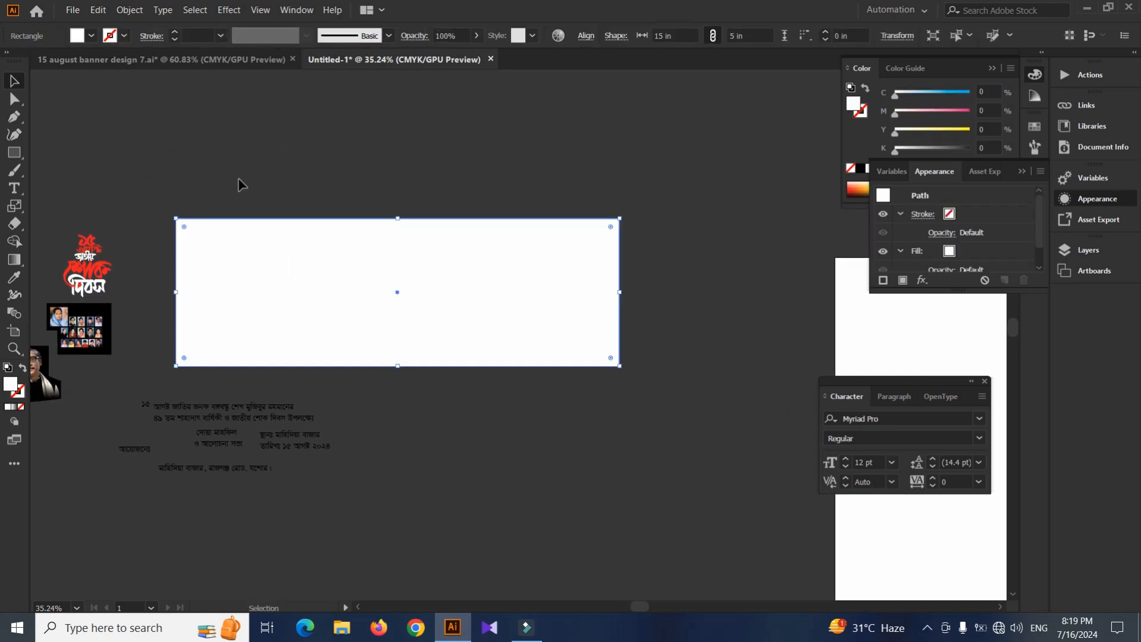
Fill the 15 × 5 in rectangle with black and deselect it.
click(92, 36)
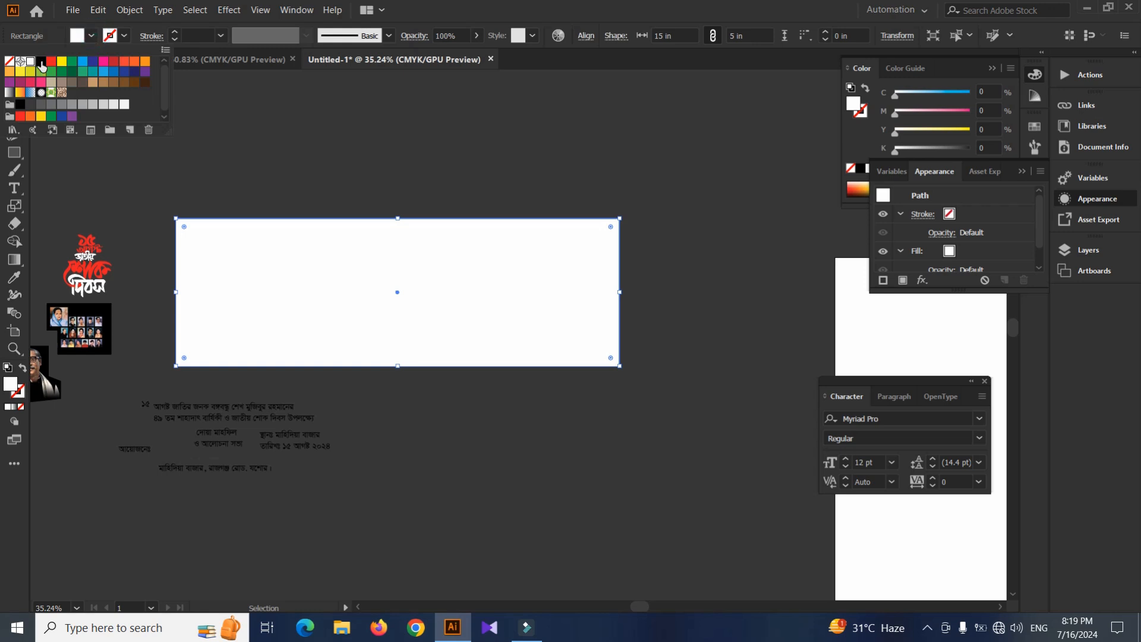
click(41, 62)
click(313, 189)
drag(314, 204, 356, 196)
click(333, 287)
drag(277, 160, 353, 140)
click(281, 165)
scroll(225, 189, up, 1)
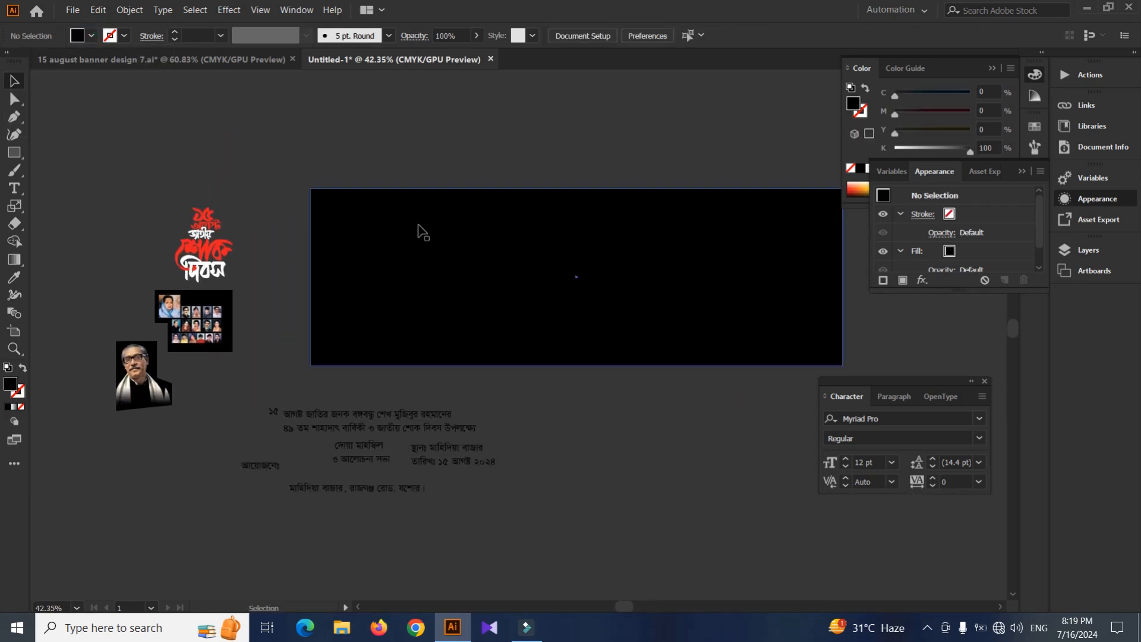
drag(304, 224, 267, 209)
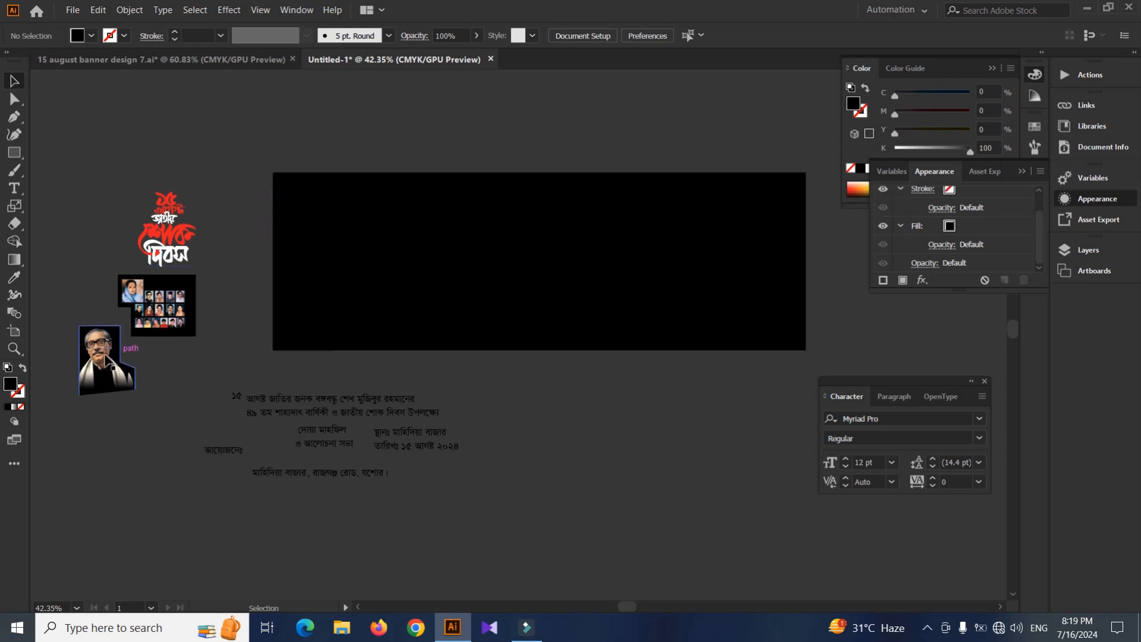
Place the portrait at the banner's left end, enlarge it to about 2.73 × 3.38 in and bring it to the front.
drag(104, 374, 306, 289)
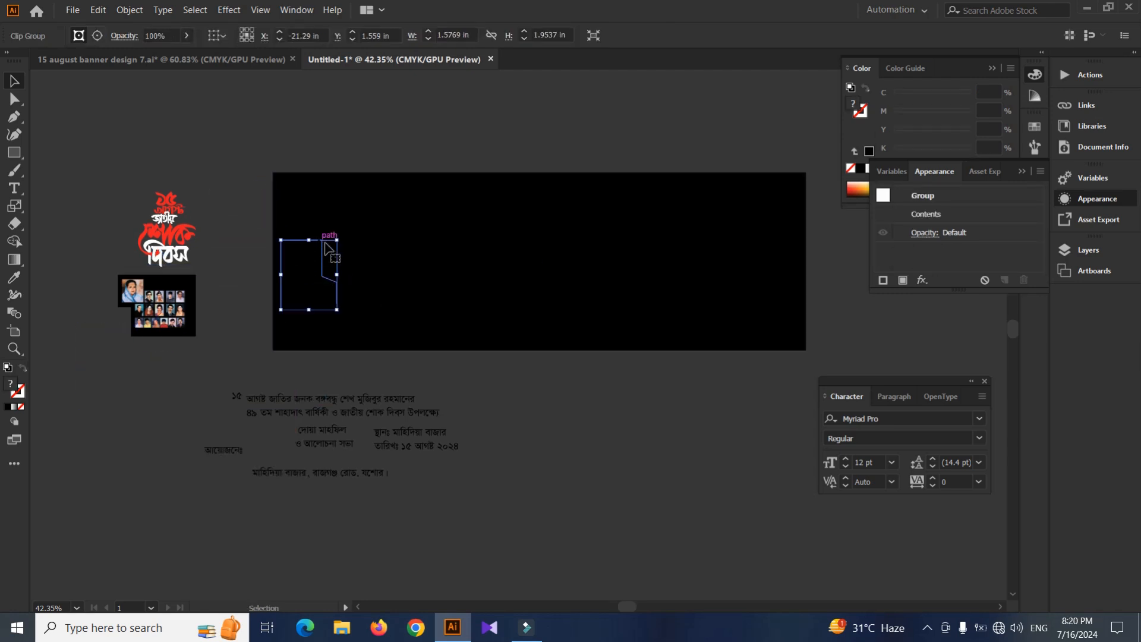
drag(337, 240, 377, 189)
right_click(313, 235)
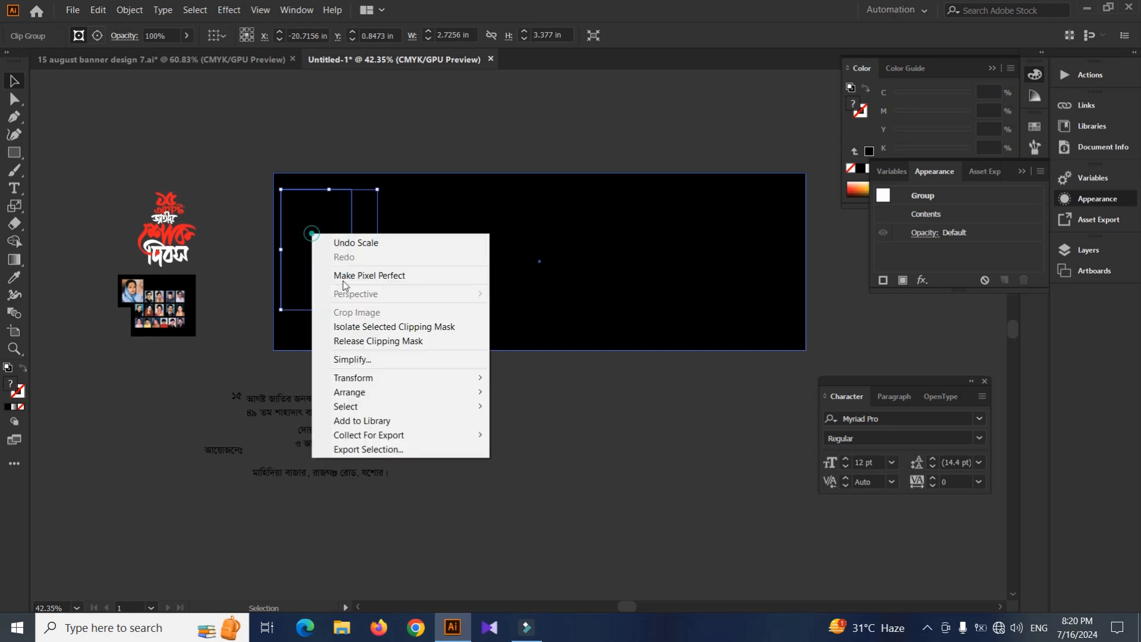
click(541, 393)
click(513, 391)
click(345, 266)
Enlarge the portrait to about 3.33 × 4.13 in, set it against the banner's left edge and nudge it up.
drag(378, 191, 404, 162)
drag(318, 243, 311, 261)
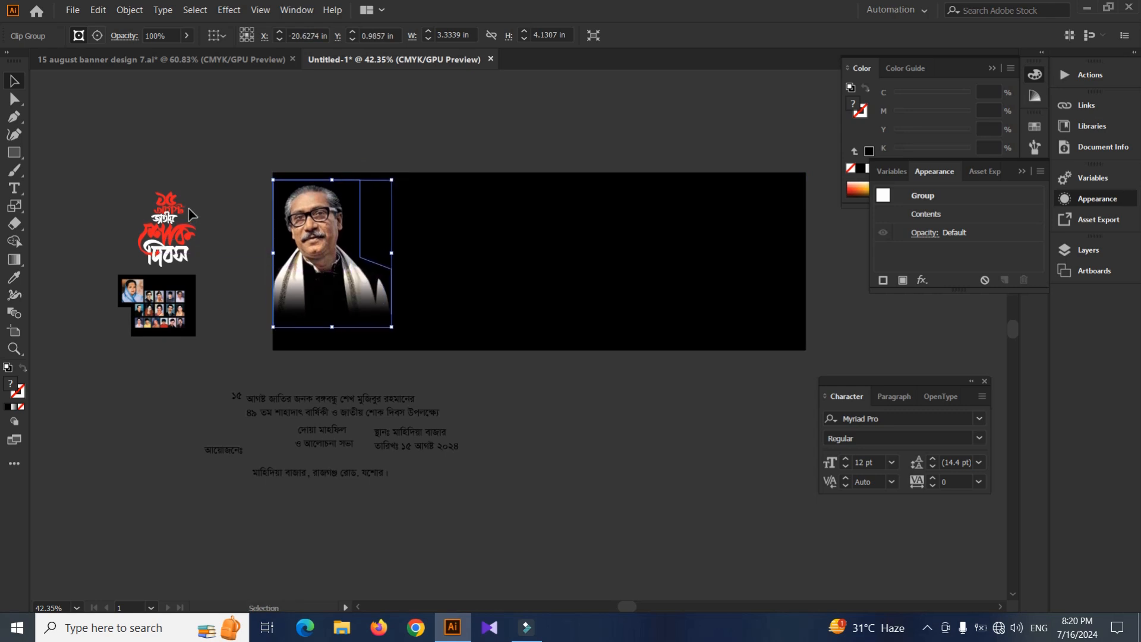
key(Up)
key(Up)
key(Up)
key(Up)
key(Up)
key(Up)
key(Up)
key(Up)
key(Up)
key(Up)
key(Up)
key(Up)
key(Up)
click(204, 179)
Move the photo collage beside the portrait on the banner, bring it to the front and resize it.
drag(189, 284, 452, 234)
right_click(438, 247)
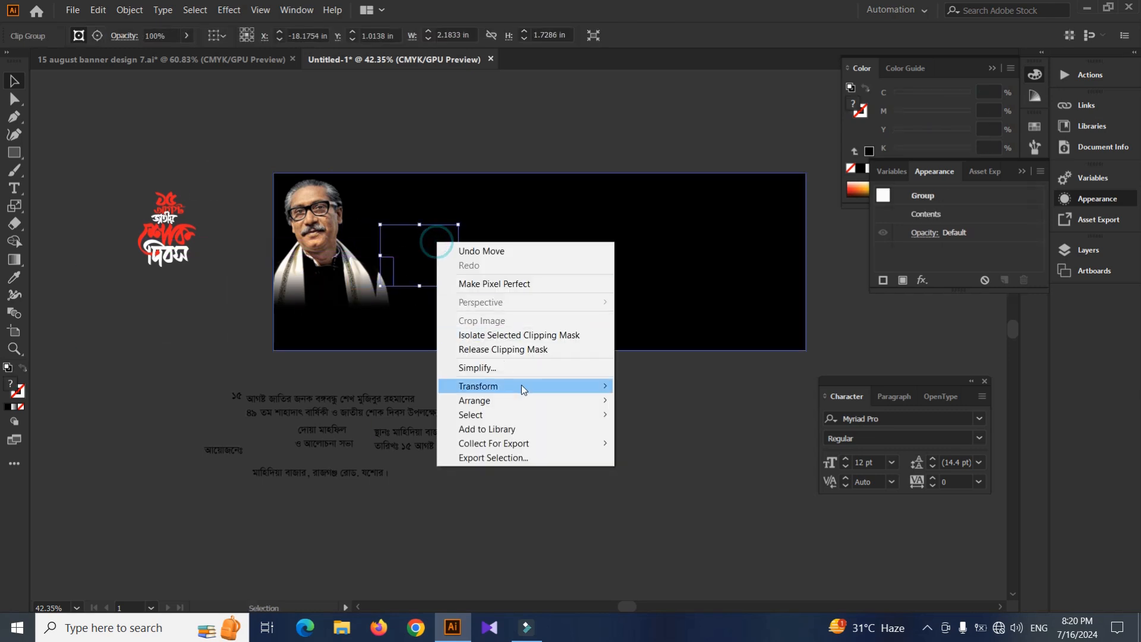
mouse_move(517, 400)
click(683, 415)
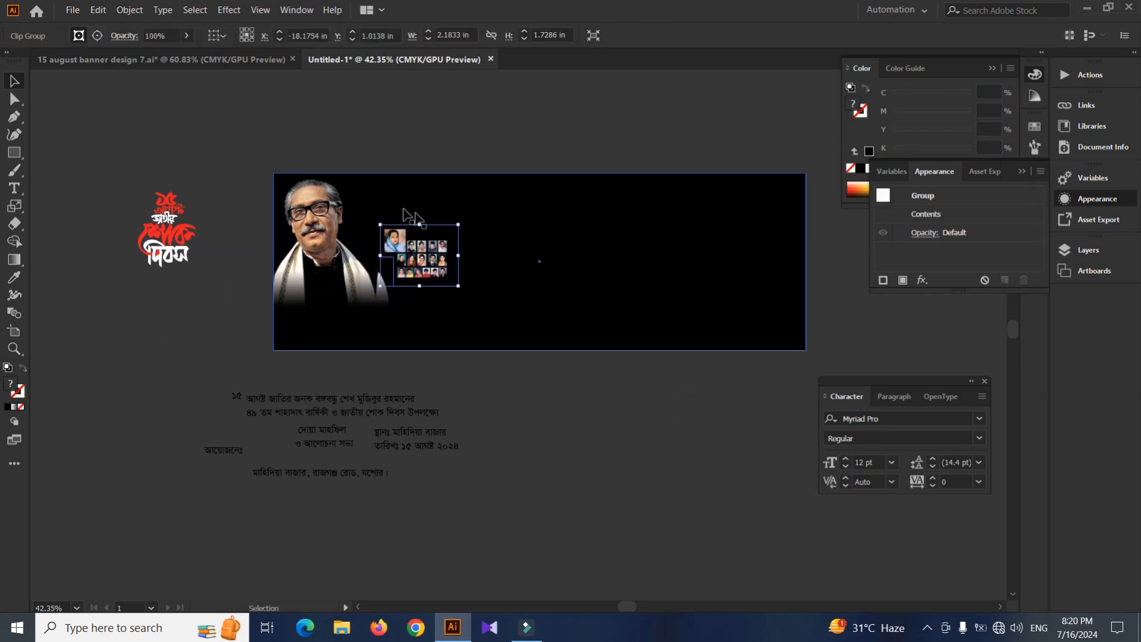
drag(458, 225, 435, 235)
Lock the black background rectangle.
click(555, 210)
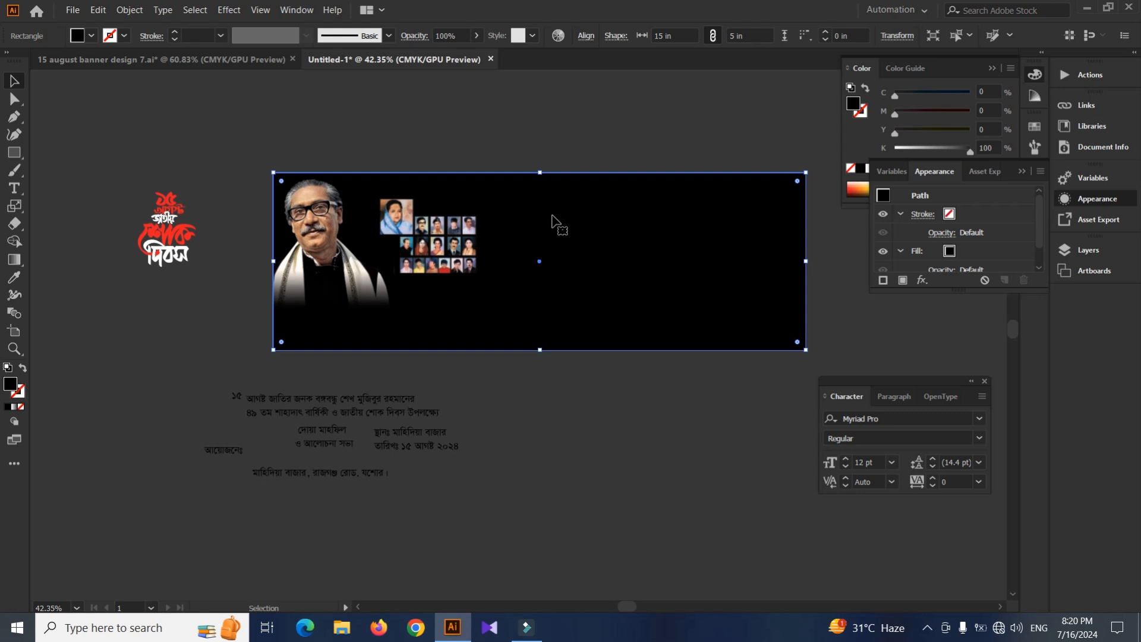
key(ctrl+2)
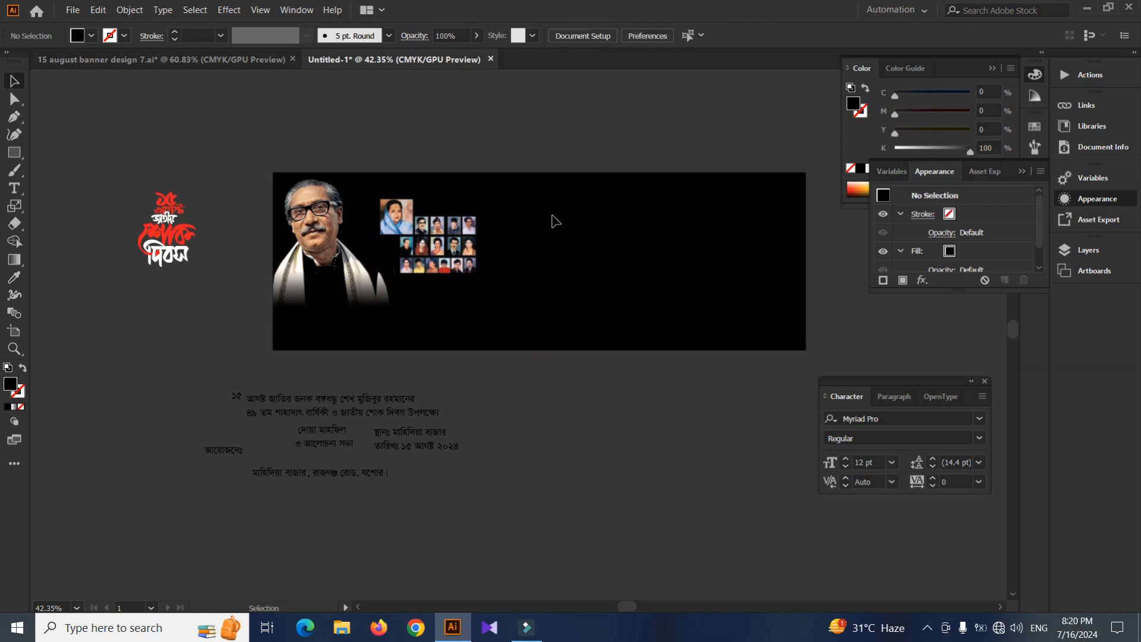
Scale the photo collage up proportionally to about 3.54 in high and position it beside the portrait.
click(415, 227)
key(ctrl+space)
drag(371, 194, 508, 159)
key(s)
drag(652, 163, 691, 134)
key(a)
drag(498, 292, 478, 340)
key(s)
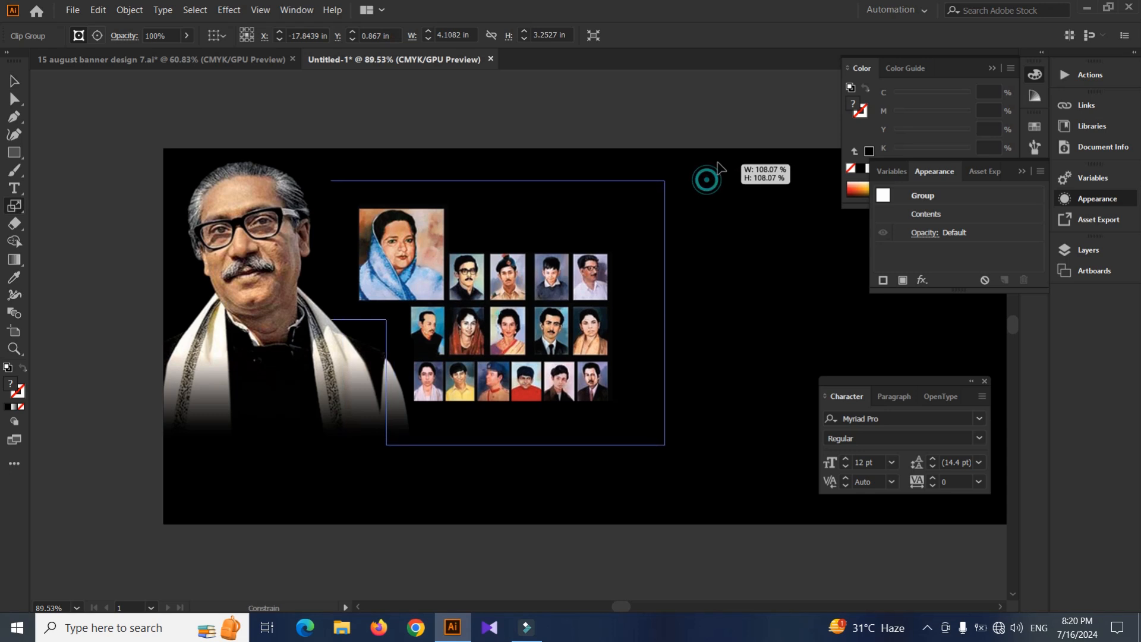
drag(708, 178, 719, 153)
key(a)
key(v)
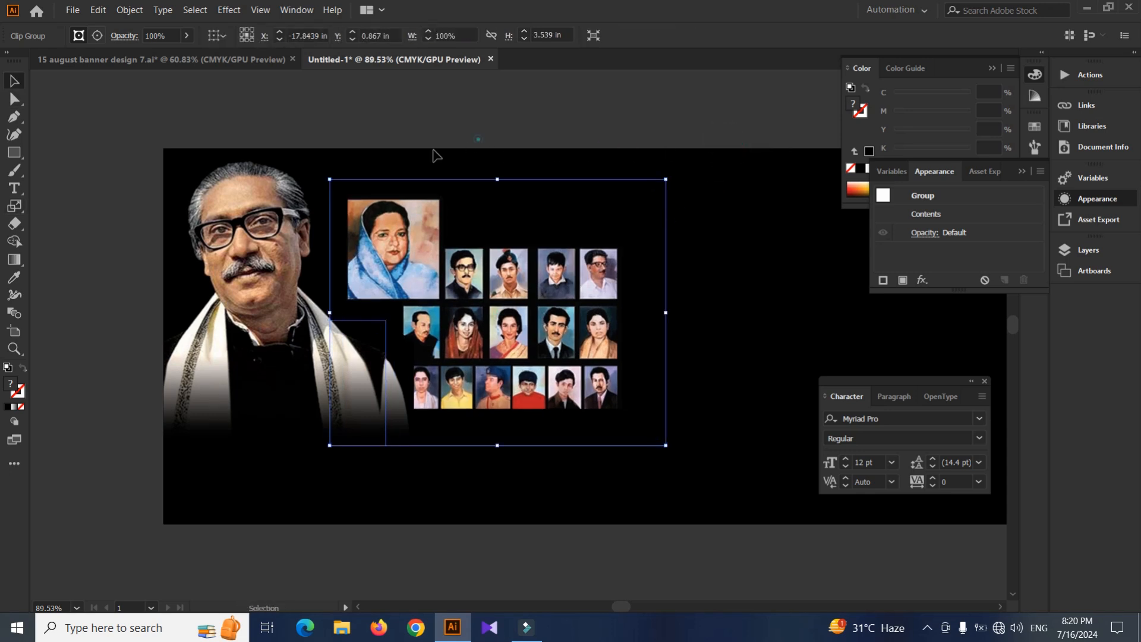
click(320, 160)
scroll(383, 146, down, 3)
drag(260, 251, 246, 270)
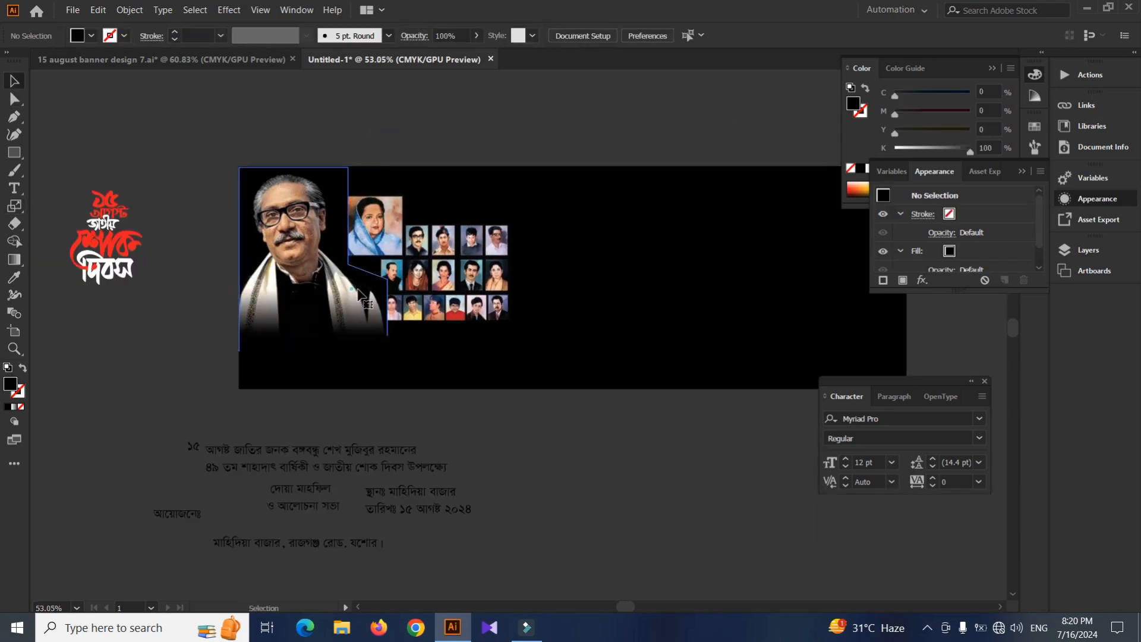
click(551, 193)
drag(160, 207, 192, 192)
drag(193, 362, 128, 391)
drag(276, 479, 585, 232)
key(ctrl+z)
Select all the Bangla text lines below the banner and fill them with white.
drag(435, 527, 474, 353)
click(432, 408)
drag(462, 429, 143, 278)
click(77, 36)
click(30, 62)
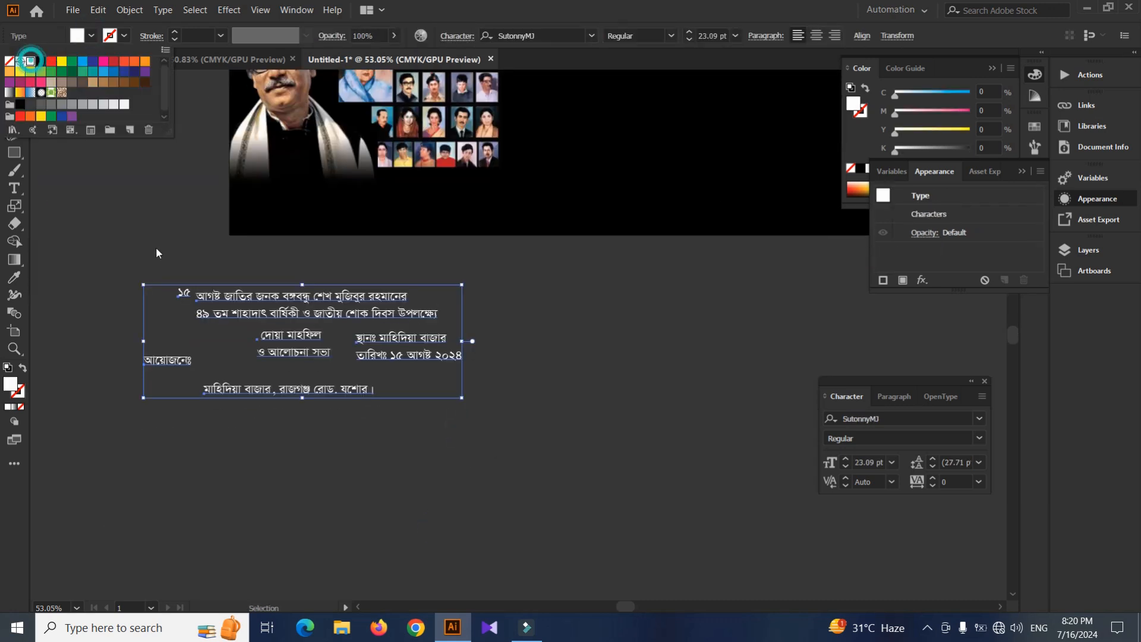
click(156, 248)
Bring the white text lines to the front of the stacking order and deselect them.
click(348, 300)
right_click(348, 301)
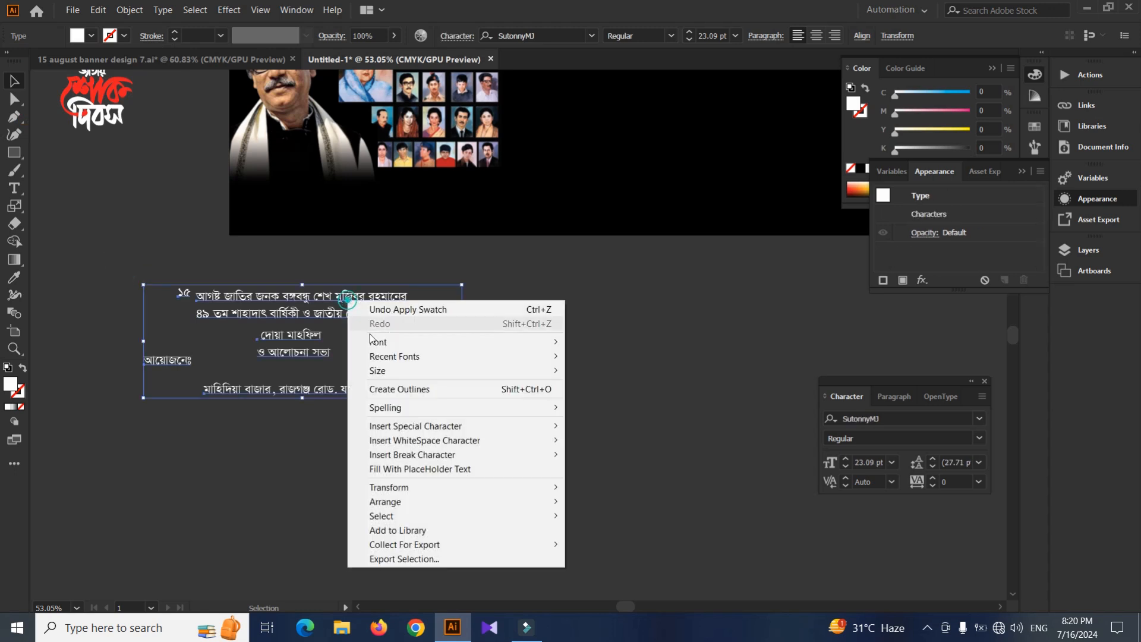
mouse_move(429, 495)
click(604, 501)
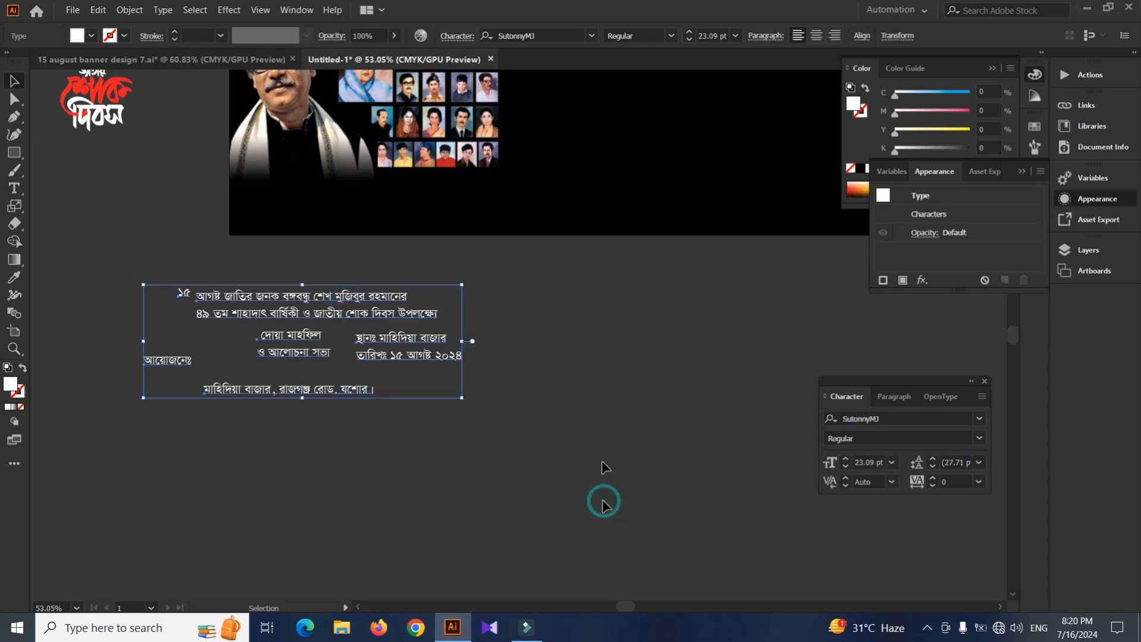
click(604, 387)
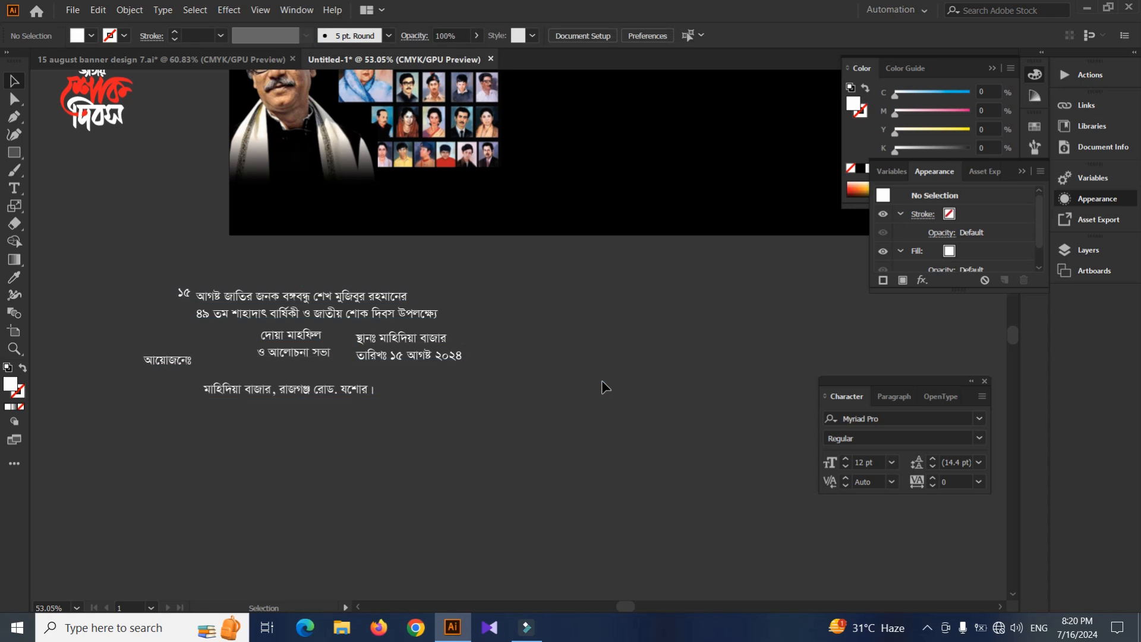
Move the two-line heading onto the banner, scale it up to about 27.93 pt and centre-align its lines.
scroll(447, 262, up, 5)
scroll(447, 262, right, 4)
drag(246, 459, 551, 194)
key(s)
drag(622, 168, 658, 142)
key(v)
drag(468, 145, 389, 153)
click(817, 35)
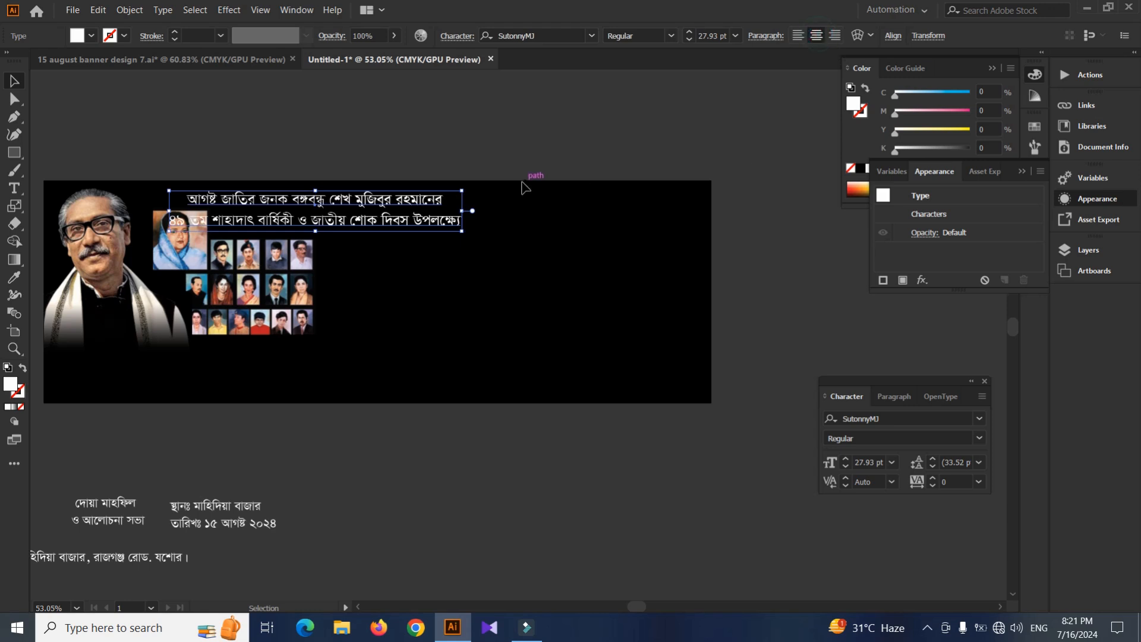
Move the two-line heading right to the banner's upper centre and nudge it slightly down.
drag(374, 222, 493, 222)
key(Down)
key(Down)
key(Down)
key(Down)
key(Down)
key(Down)
key(Down)
key(Down)
key(Down)
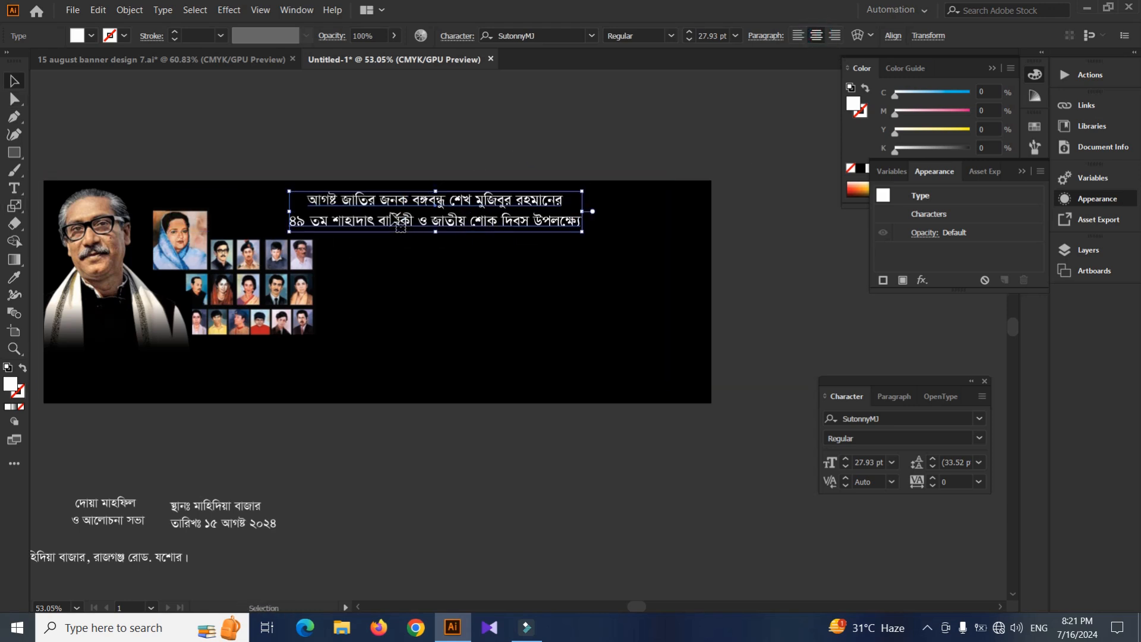
Reduce the photo collage slightly and enlarge the two-line heading a little.
click(239, 263)
click(473, 224)
click(274, 261)
mouse_move(343, 198)
mouse_down()
mouse_move(330, 209)
mouse_move(375, 201)
mouse_move(366, 201)
mouse_up()
drag(570, 193, 582, 190)
click(440, 170)
drag(221, 187, 236, 161)
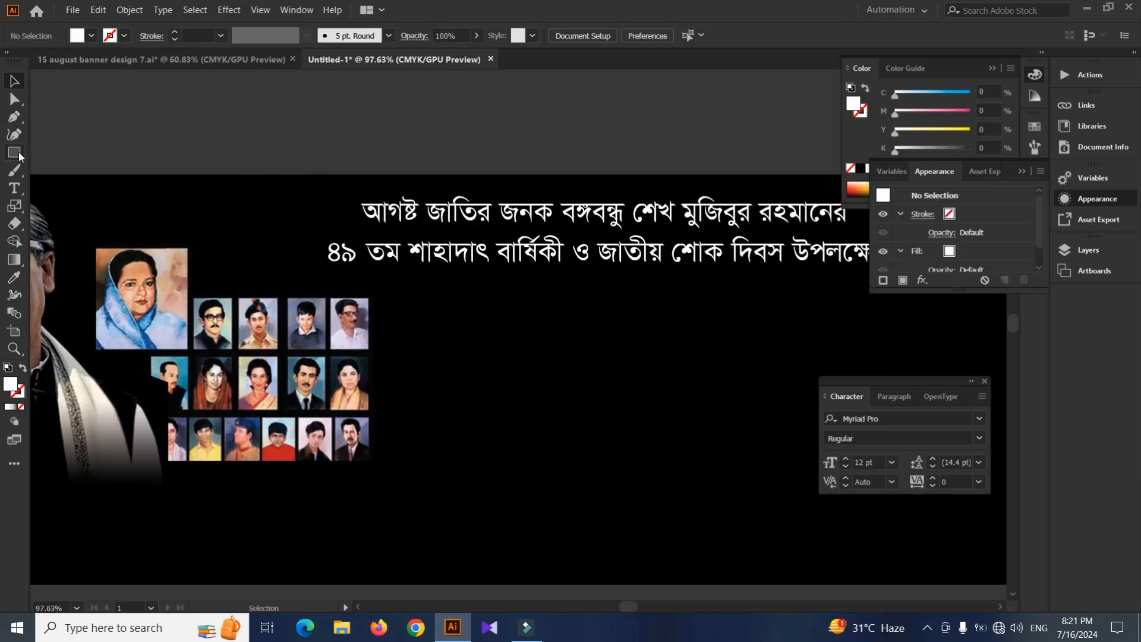
Draw a white rectangle about 0.79 × 1.12 in at the banner's top edge, just before the heading's first line.
drag(268, 174, 322, 266)
key(a)
key(s)
drag(333, 152, 341, 150)
key(a)
drag(319, 234, 347, 204)
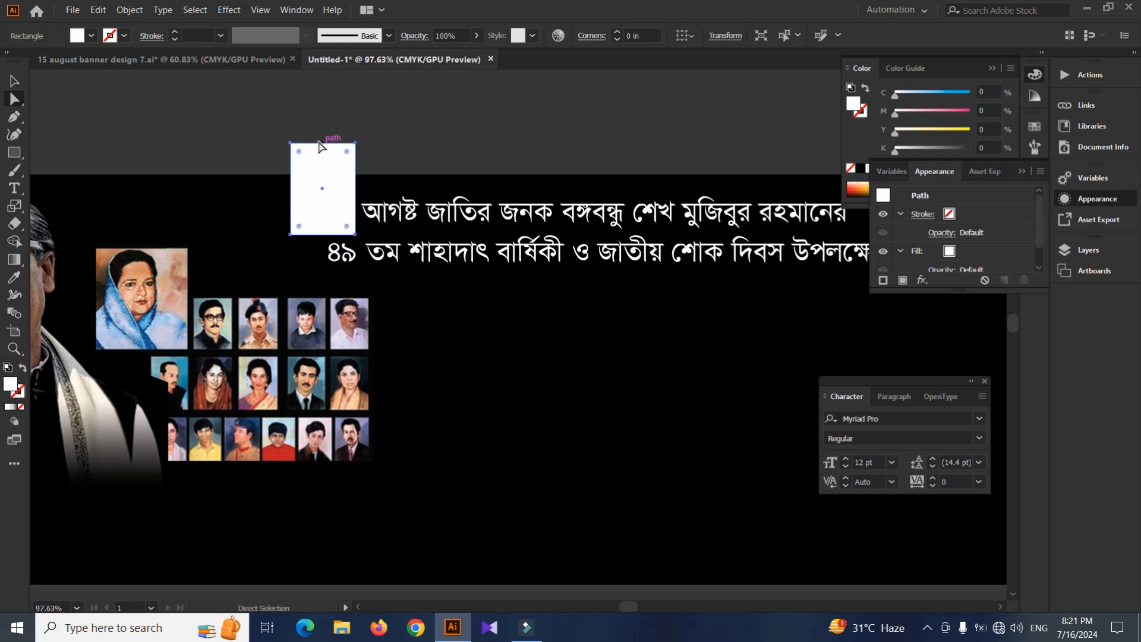
Shrink the small white rectangle to a square of about 0.75 × 0.75 in, with its top at the banner's edge.
key(v)
drag(291, 144, 295, 172)
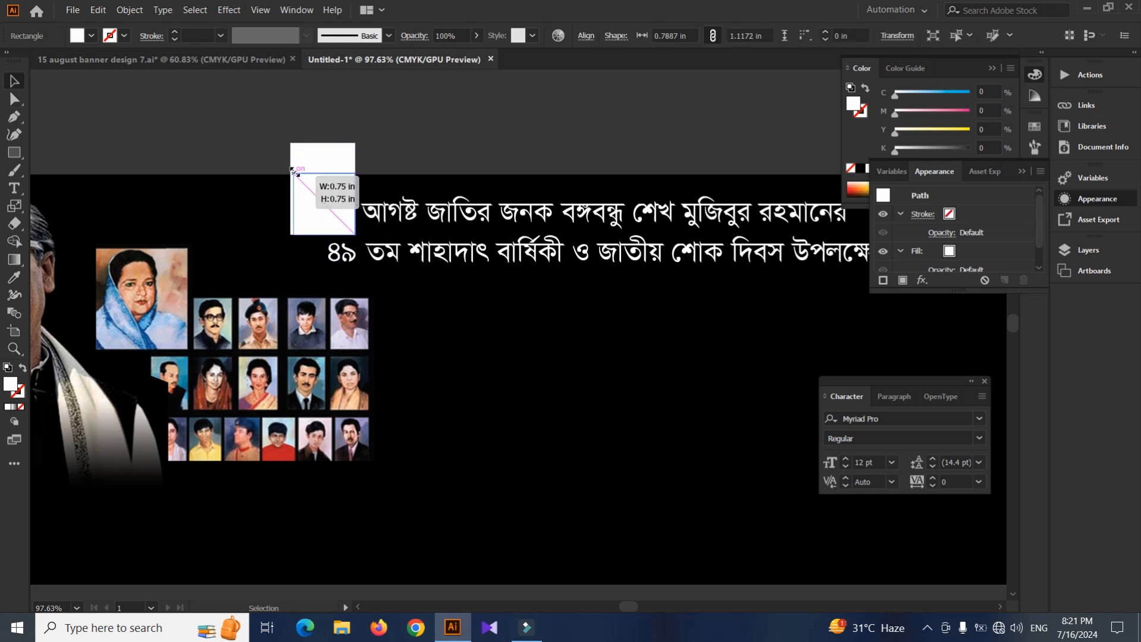
click(359, 152)
Round the white square's two bottom corners to a radius of about 0.38 in.
key(a)
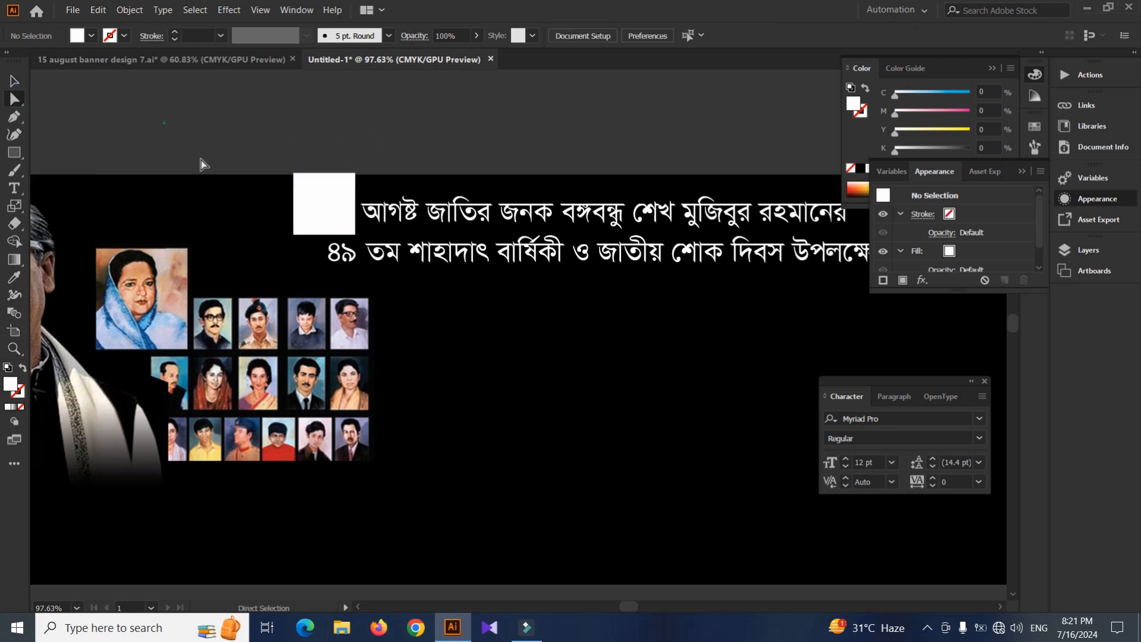
click(294, 235)
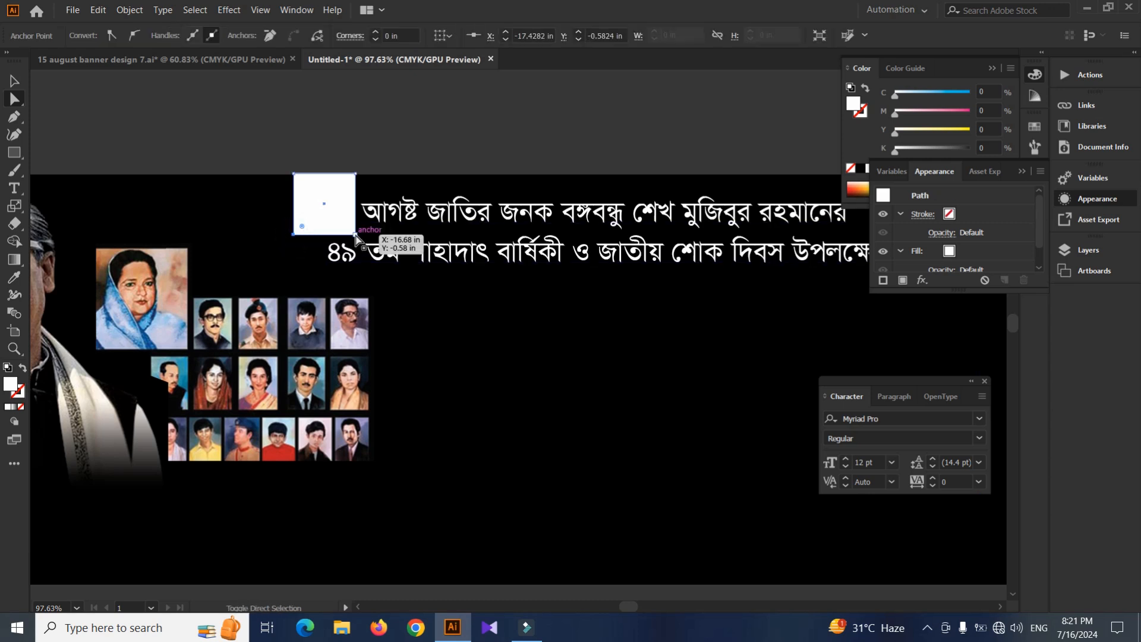
shift+click(355, 234)
drag(302, 228, 355, 136)
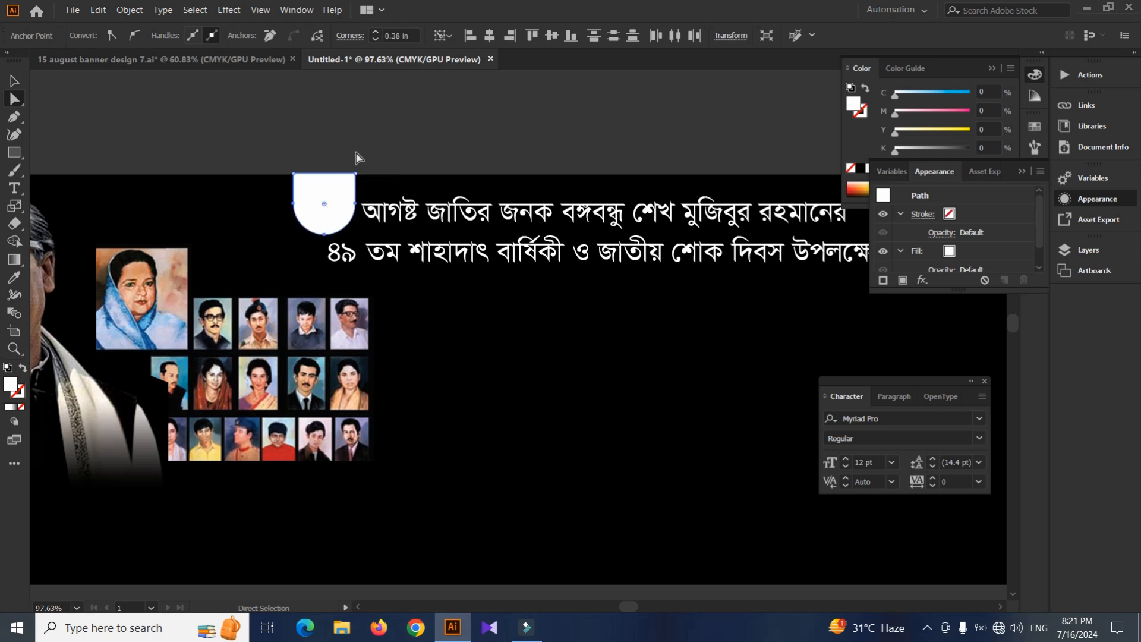
Narrow the white shape with rounded bottom corners to about 0.65 in wide, keeping its height.
key(s)
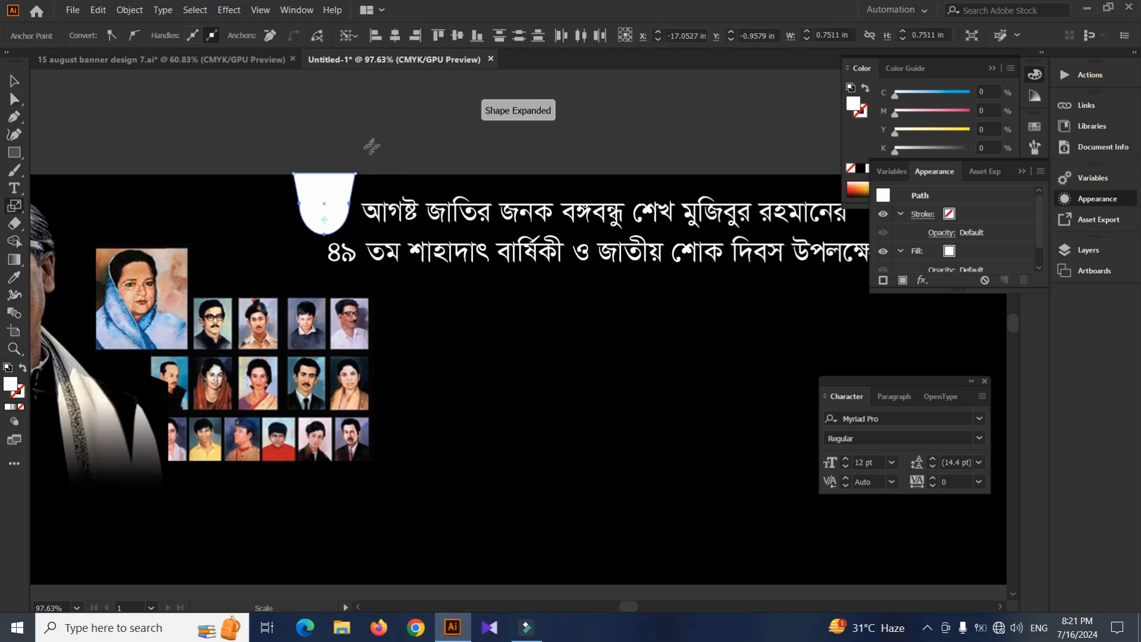
click(372, 150)
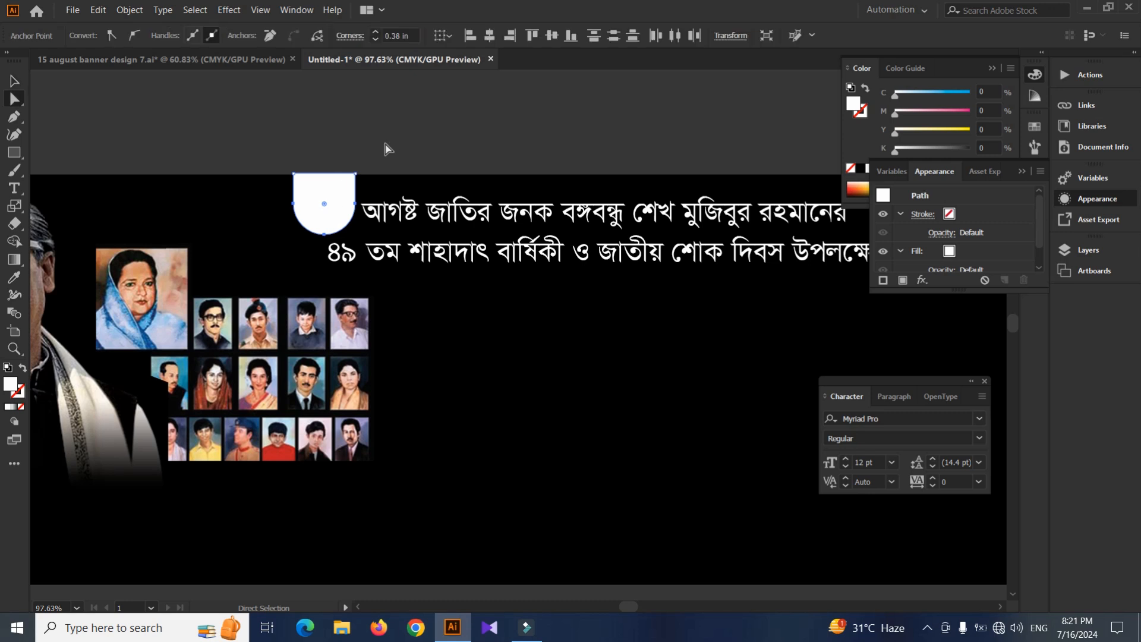
click(326, 194)
drag(355, 203, 352, 204)
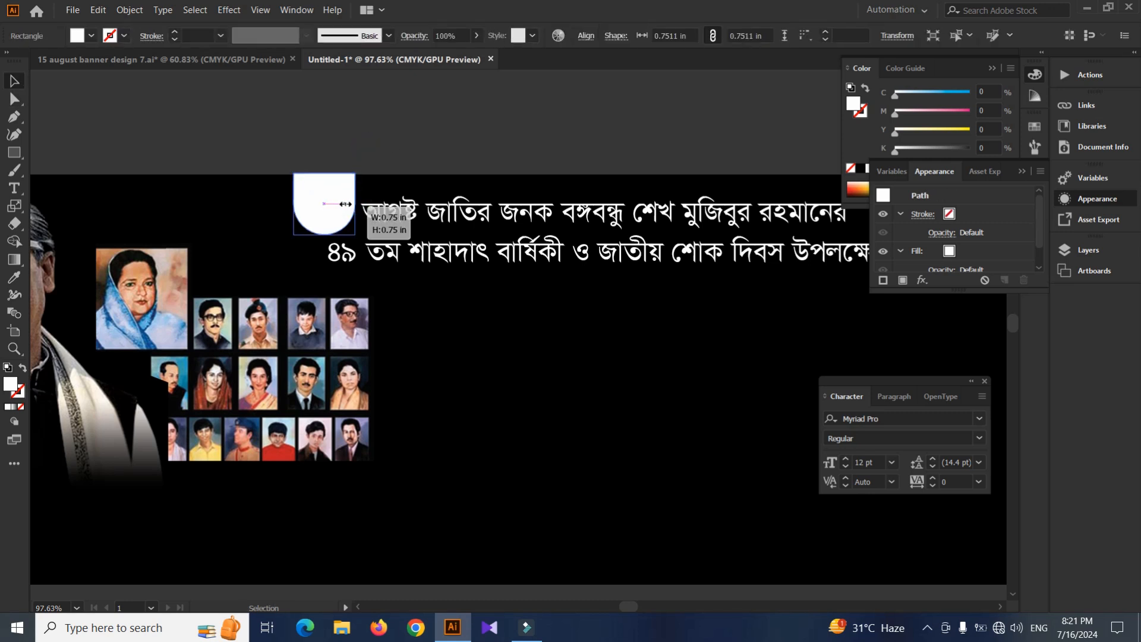
drag(330, 204, 375, 141)
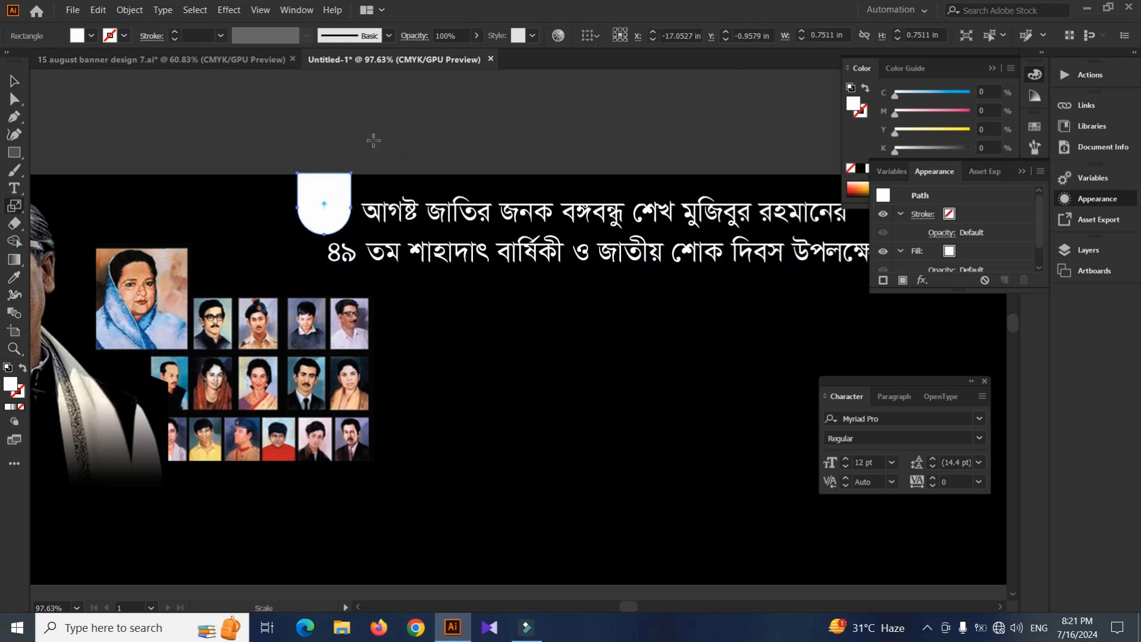
Fill the white round-bottomed shape with red (C 0, M 100, Y 100, K 0).
click(89, 36)
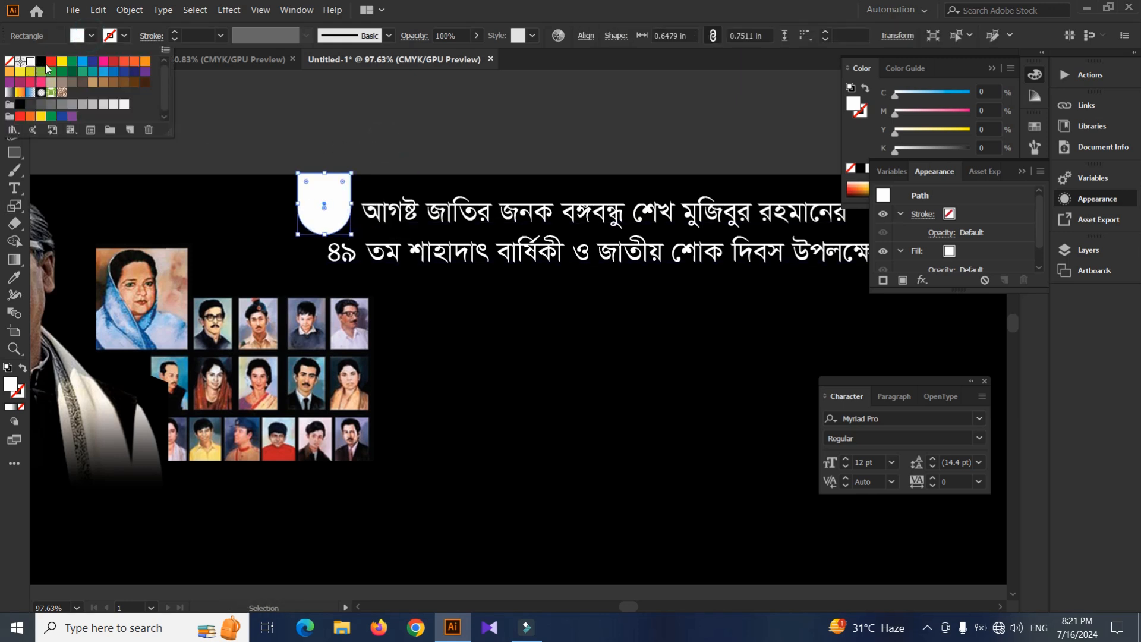
click(51, 62)
click(303, 149)
drag(378, 142, 269, 191)
drag(321, 306, 323, 242)
drag(368, 205, 358, 246)
Increase the two-line heading's leading to 40.71 pt and enlarge the red tab to about 0.75 × 0.87 in.
click(435, 196)
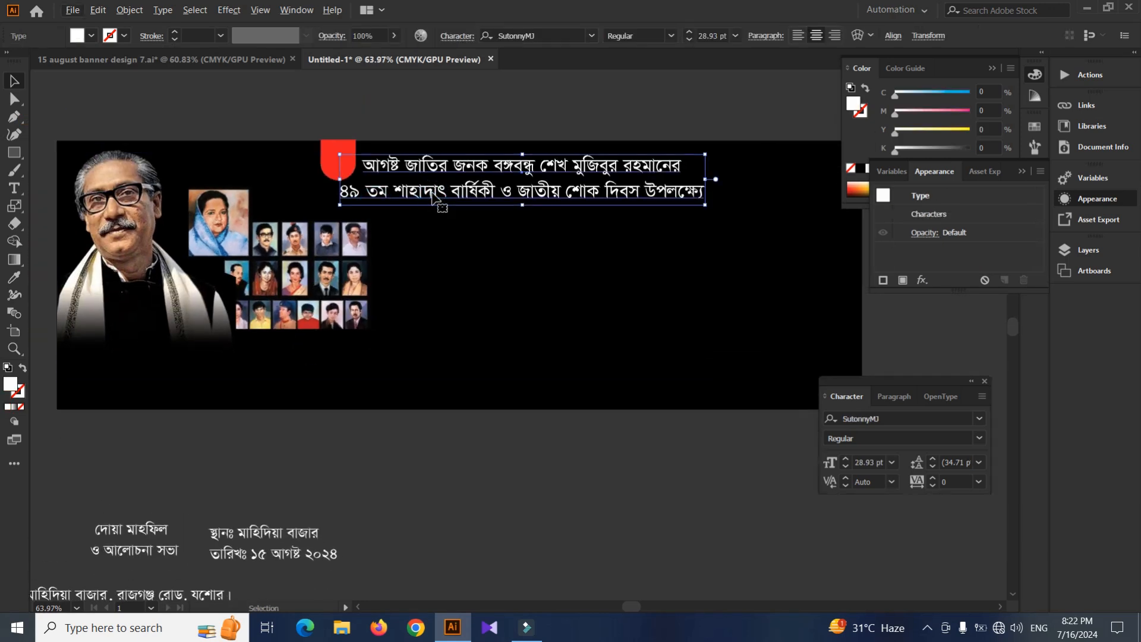
key(alt+Down)
key(alt+Down)
key(alt+Down)
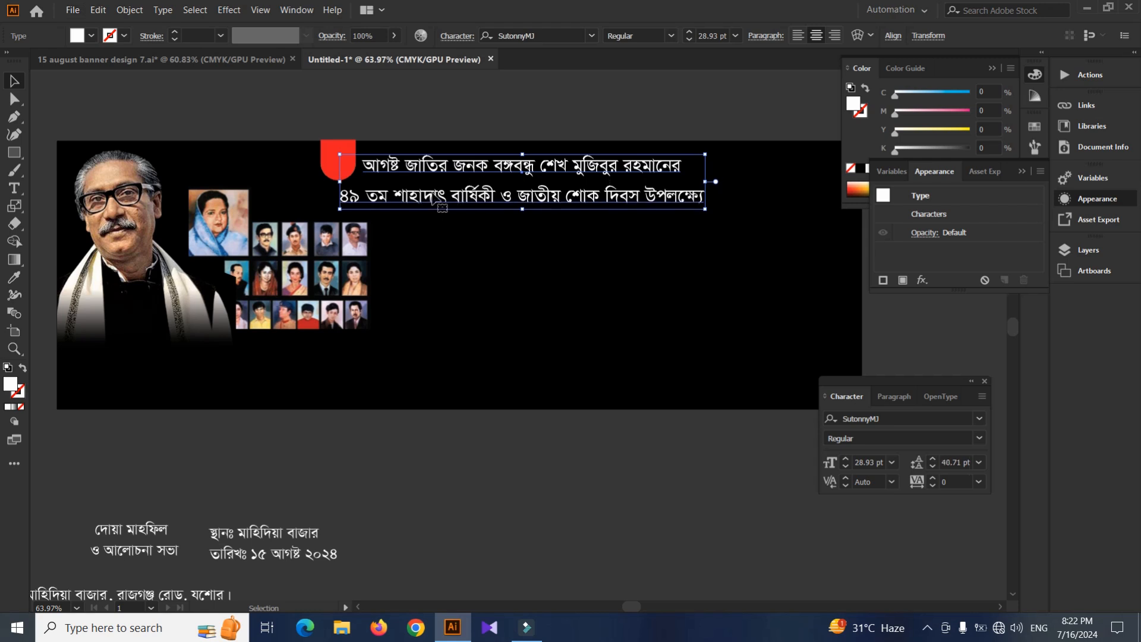
drag(337, 155, 339, 187)
click(343, 168)
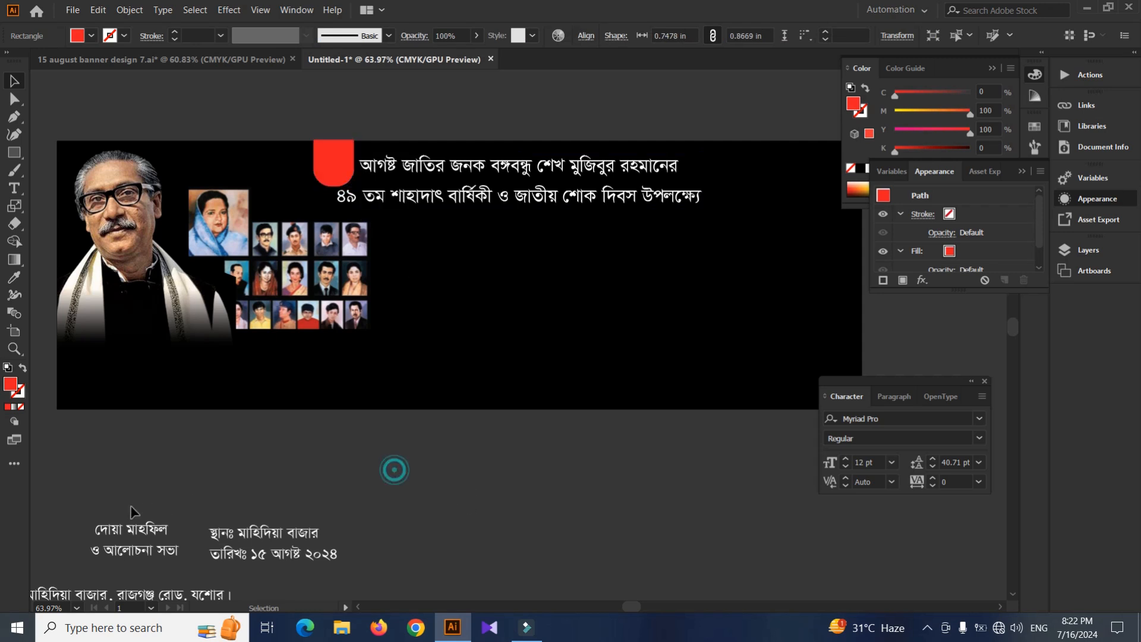
Place the white ১৫ text in front of the red tab and enlarge it to about 40 pt.
drag(115, 483, 220, 452)
drag(112, 446, 442, 127)
drag(301, 187, 209, 230)
drag(351, 162, 497, 117)
key(ctrl+shift+])
key(s)
drag(436, 222, 500, 320)
drag(496, 224, 553, 161)
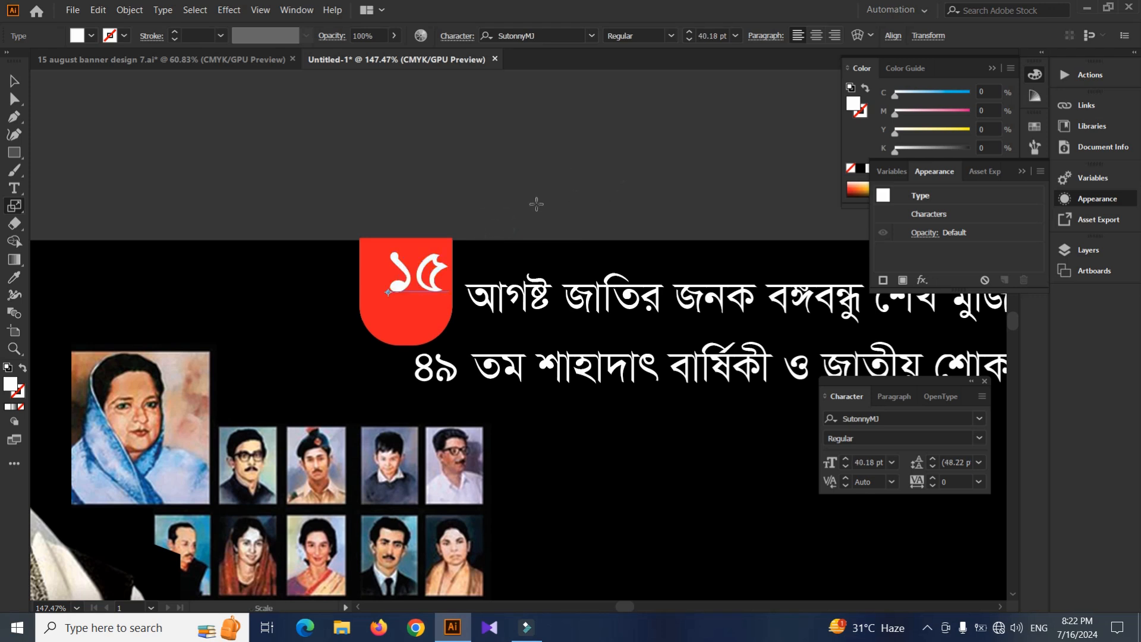
Enlarge the ১৫ to about 68 pt and reposition it within the red tab.
drag(536, 205, 542, 167)
key(v)
drag(437, 277, 422, 306)
key(s)
drag(508, 215, 537, 85)
key(a)
key(v)
Try the Li Alinur Shishir ANSI V1 font on the ১৫ and resize it to about 68 pt to fit the tab.
click(566, 23)
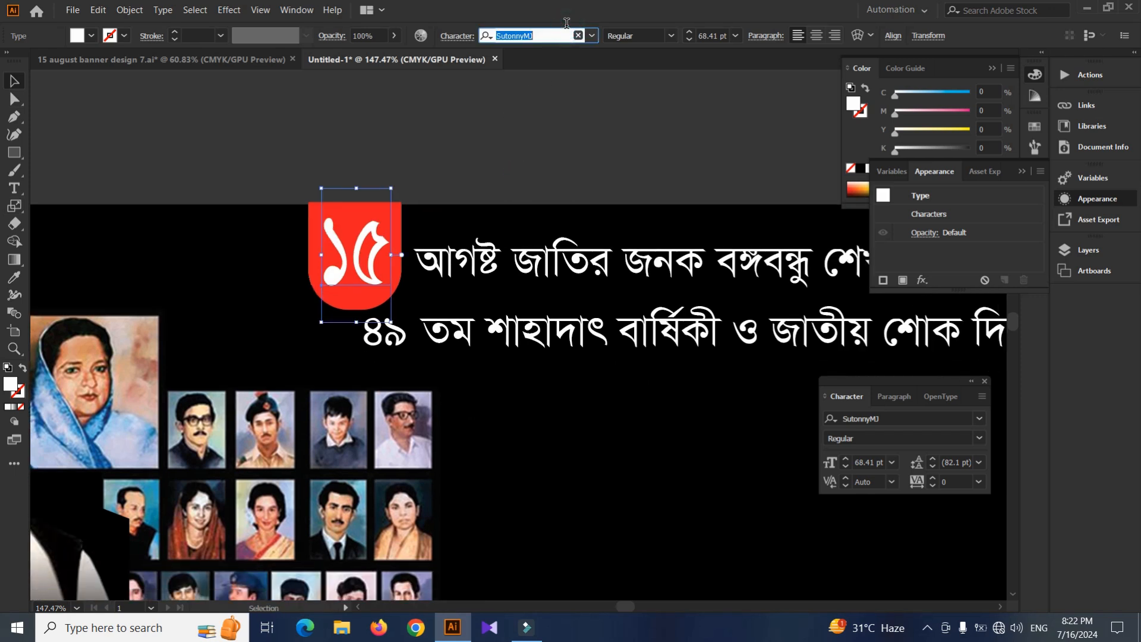
text(li)
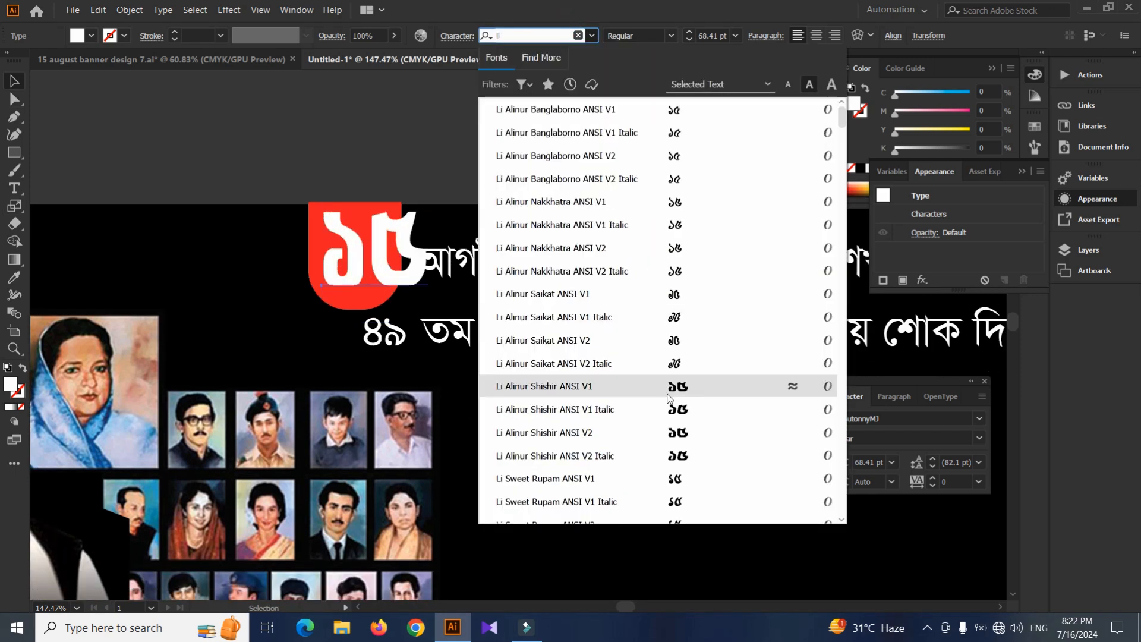
click(679, 389)
key(s)
drag(464, 149, 436, 176)
key(v)
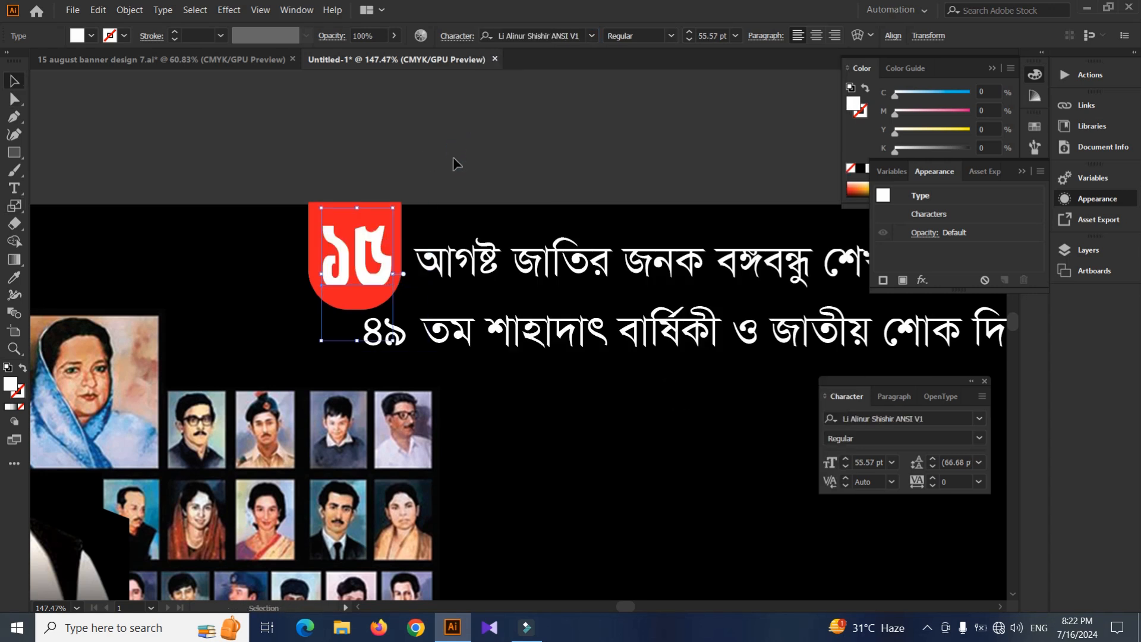
key(s)
drag(457, 173, 470, 143)
key(v)
Preview other fonts on the ১৫ in the red tab and undo its last changes.
click(426, 159)
scroll(279, 167, down, 4)
key(z)
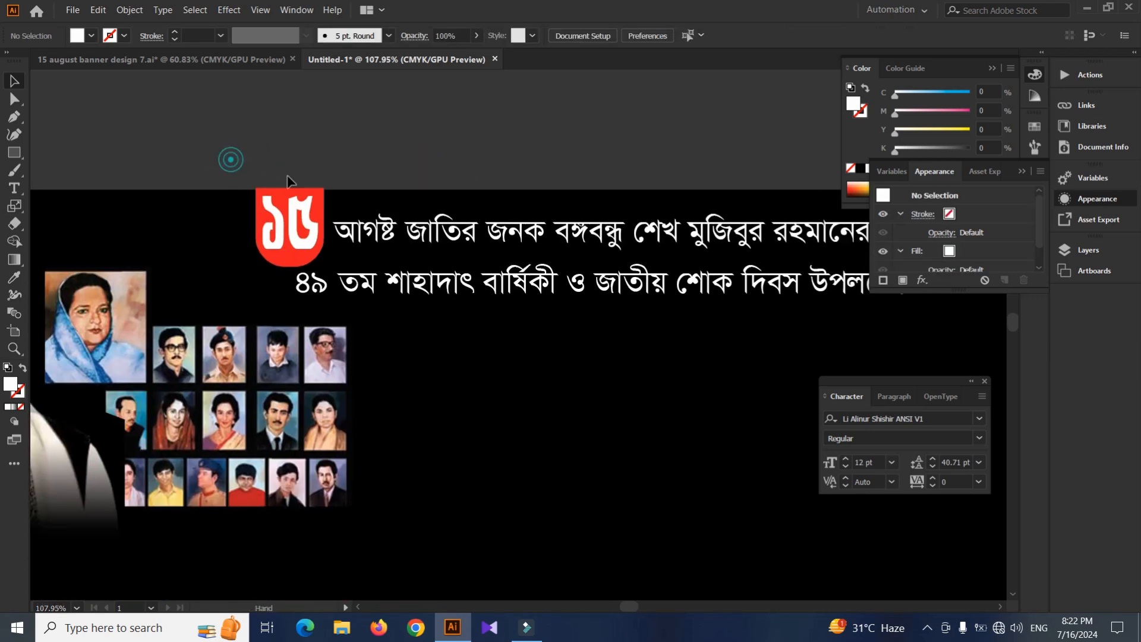
scroll(242, 203, down, 4)
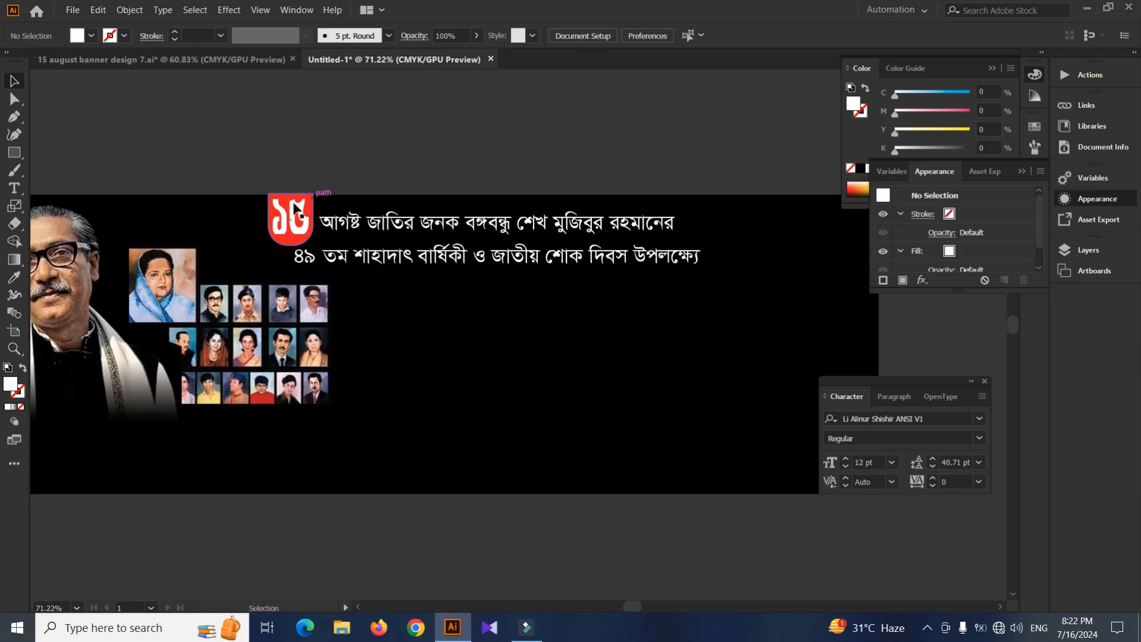
scroll(250, 207, up, 5)
key(a)
click(312, 228)
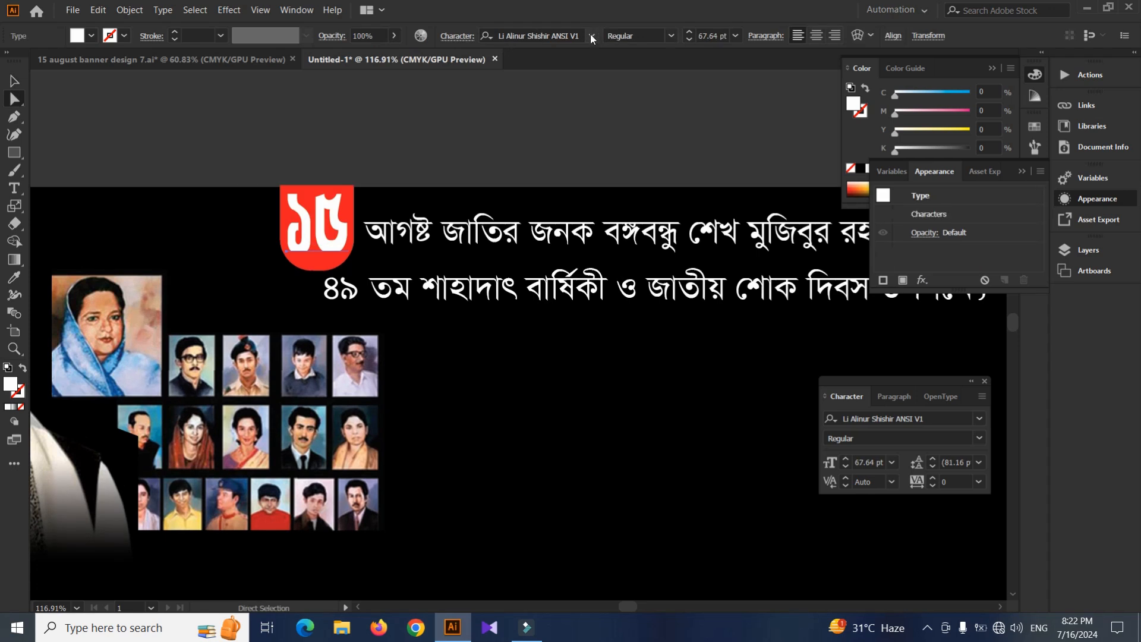
click(592, 37)
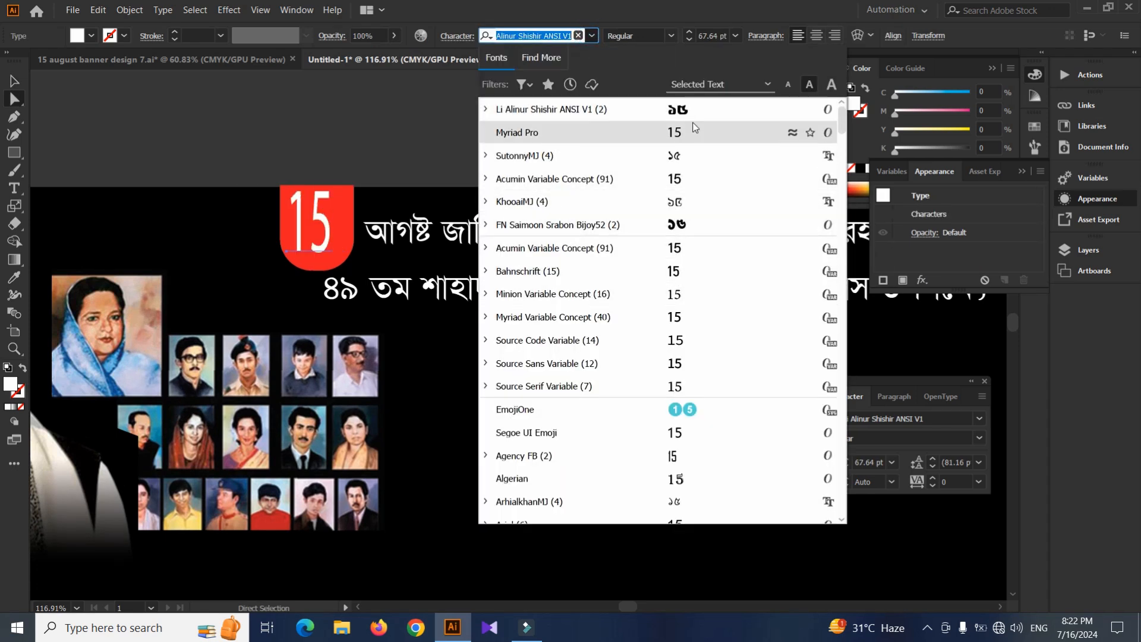
scroll(594, 456, down, 3)
click(378, 155)
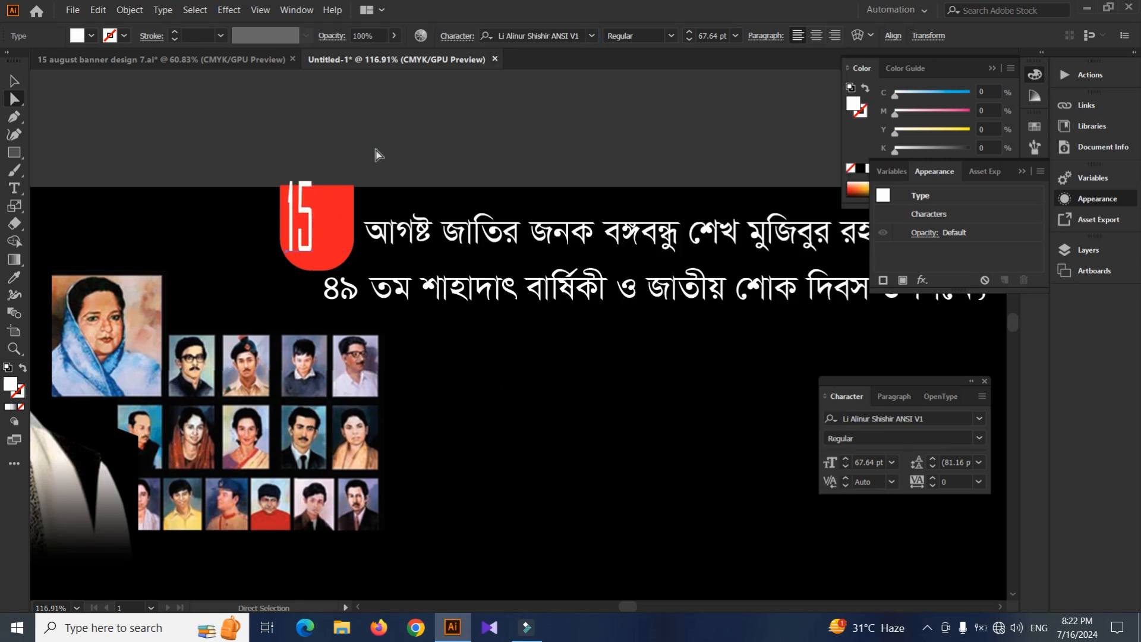
key(ctrl+z)
Match the ১৫ to the heading's SutonnyMJ type style, then centre it on the red tab and enlarge it to about 77 pt.
key(s)
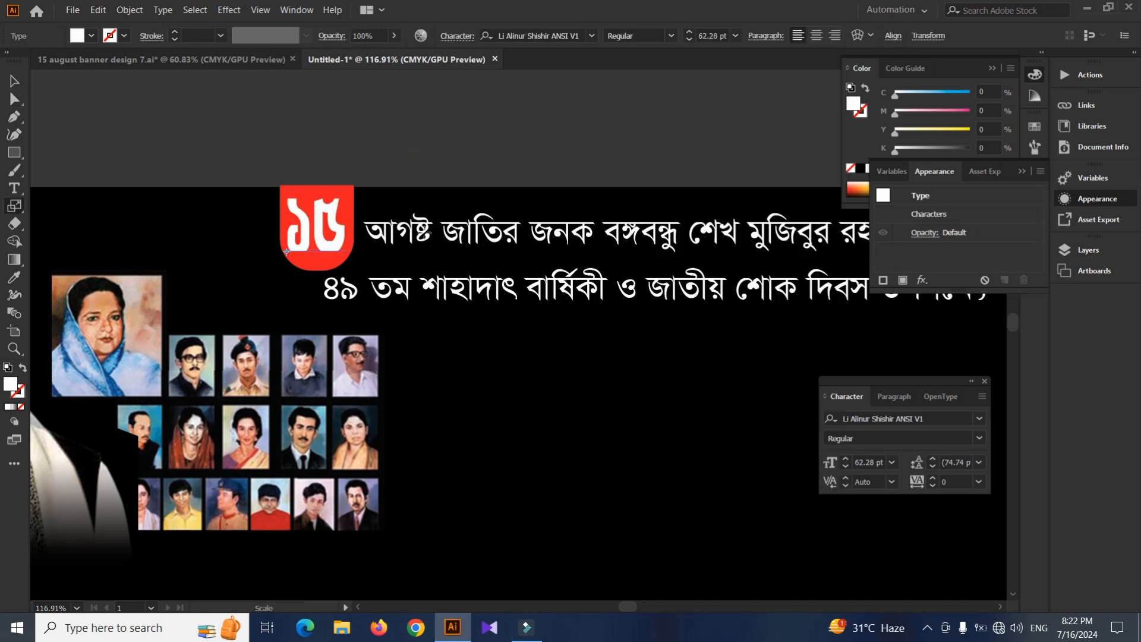
click(409, 220)
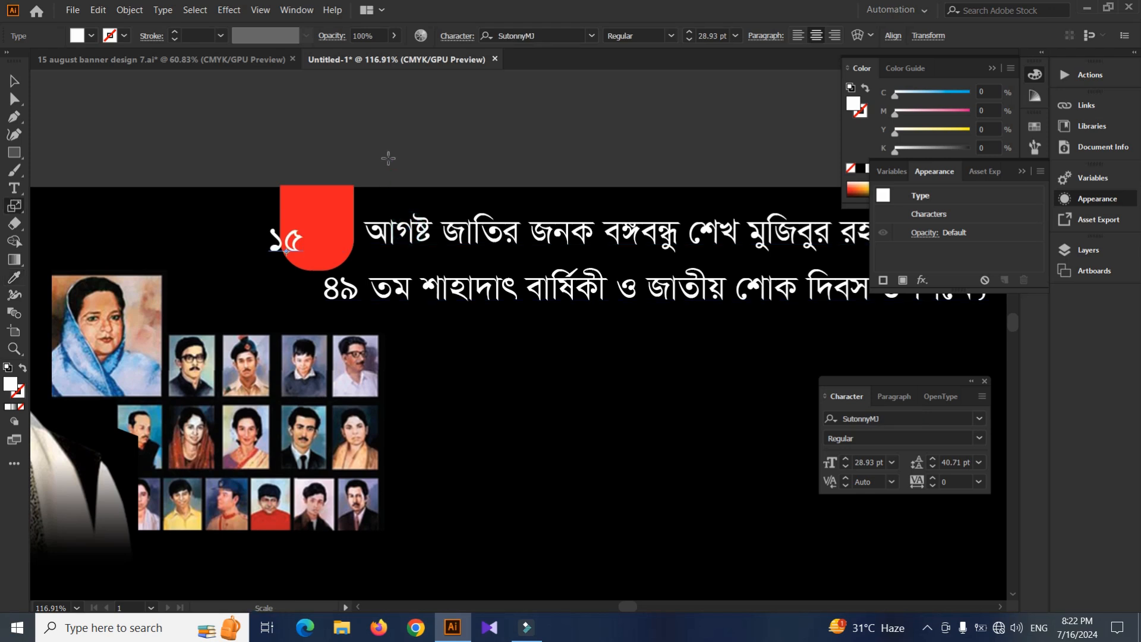
key(v)
drag(307, 237, 324, 235)
key(s)
drag(438, 138, 469, 88)
drag(454, 131, 474, 128)
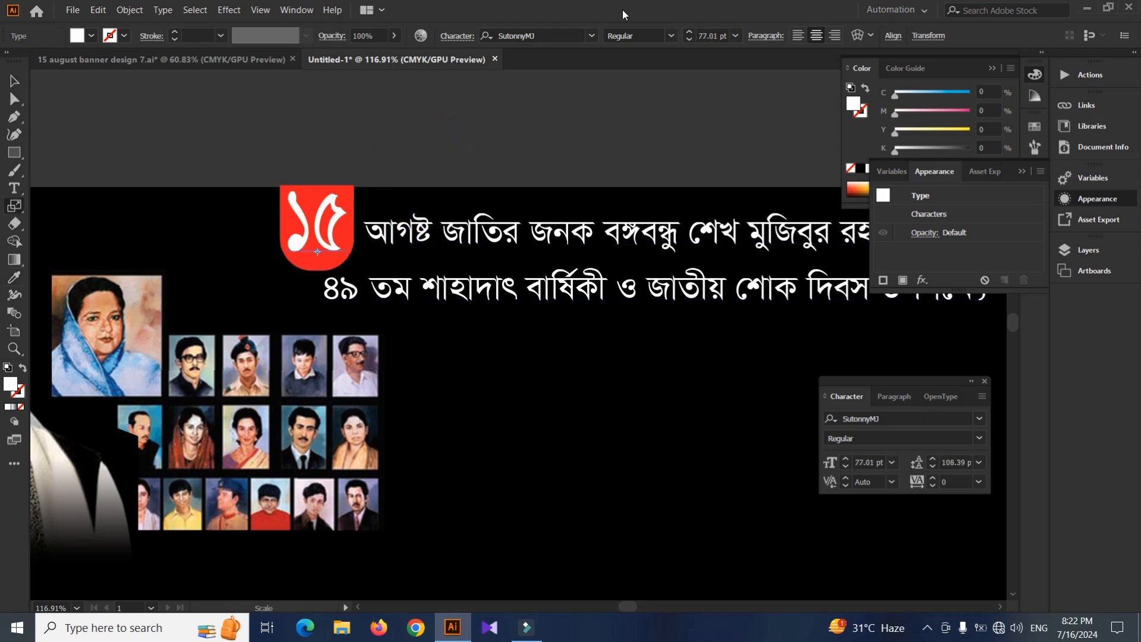
Set the ১৫ to Bold and slightly adjust its size within the red tab.
text(Bold)
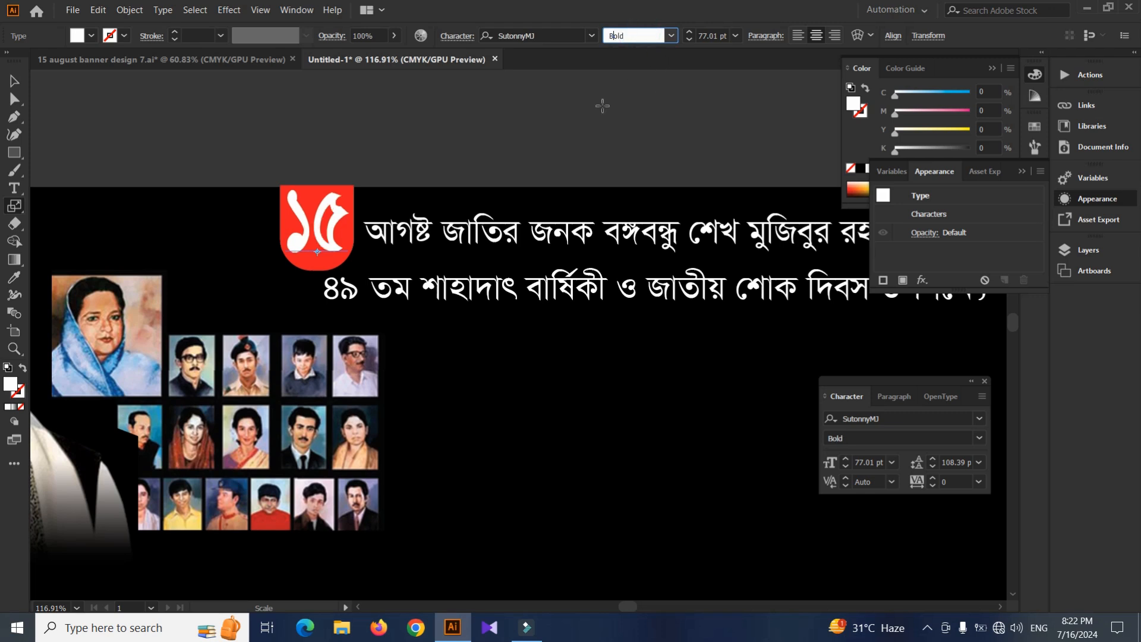
click(386, 163)
key(a)
key(v)
click(474, 158)
scroll(433, 159, down, 2)
click(350, 212)
key(s)
drag(416, 138, 417, 141)
key(v)
click(406, 147)
scroll(410, 173, down, 2)
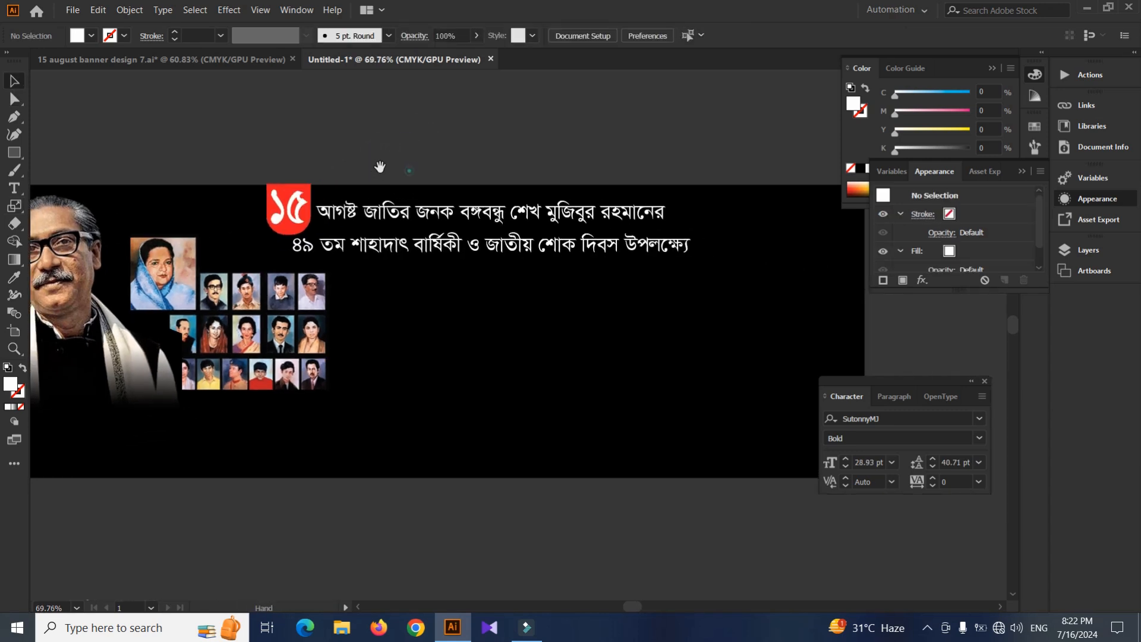
Change the two-line heading's font to Li Alinur Nakkhatra ANSI V1.
click(461, 212)
click(416, 155)
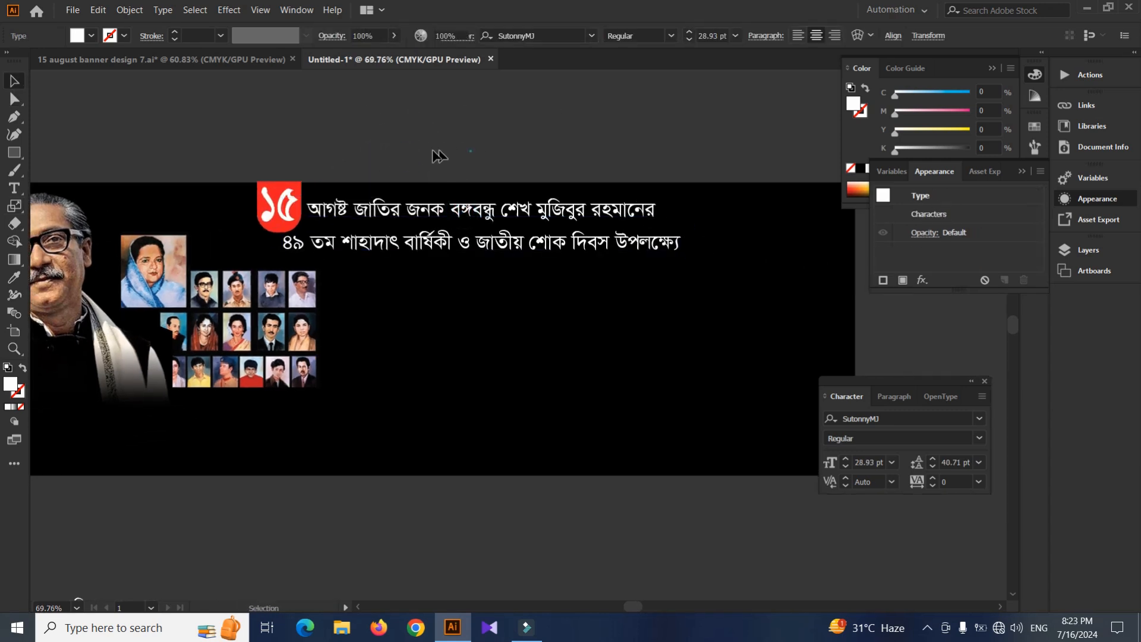
click(423, 214)
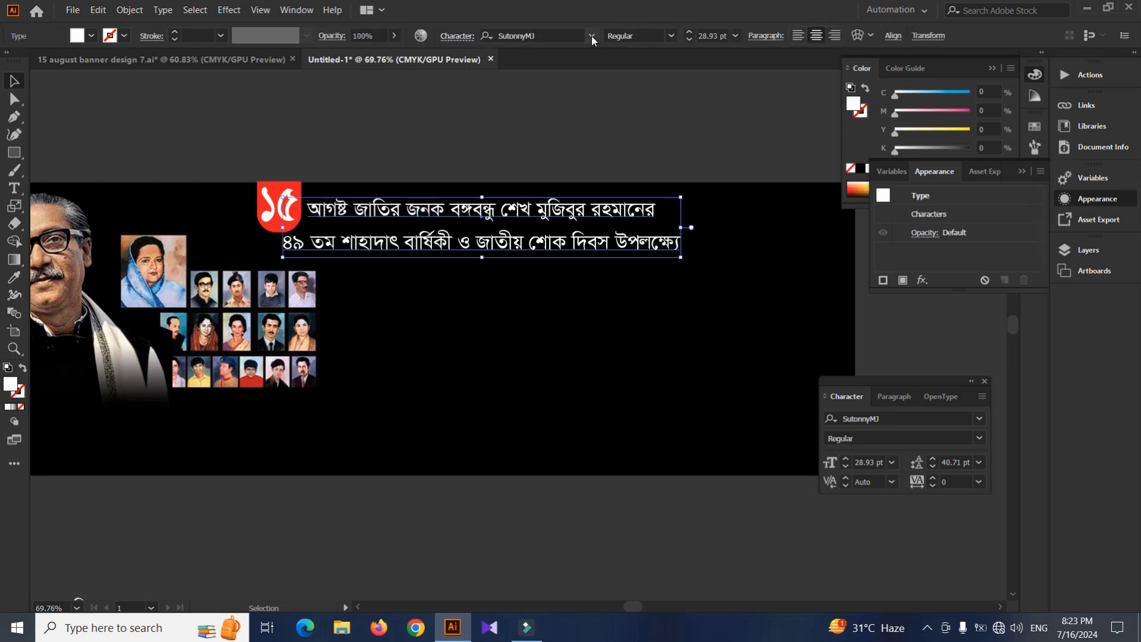
click(592, 36)
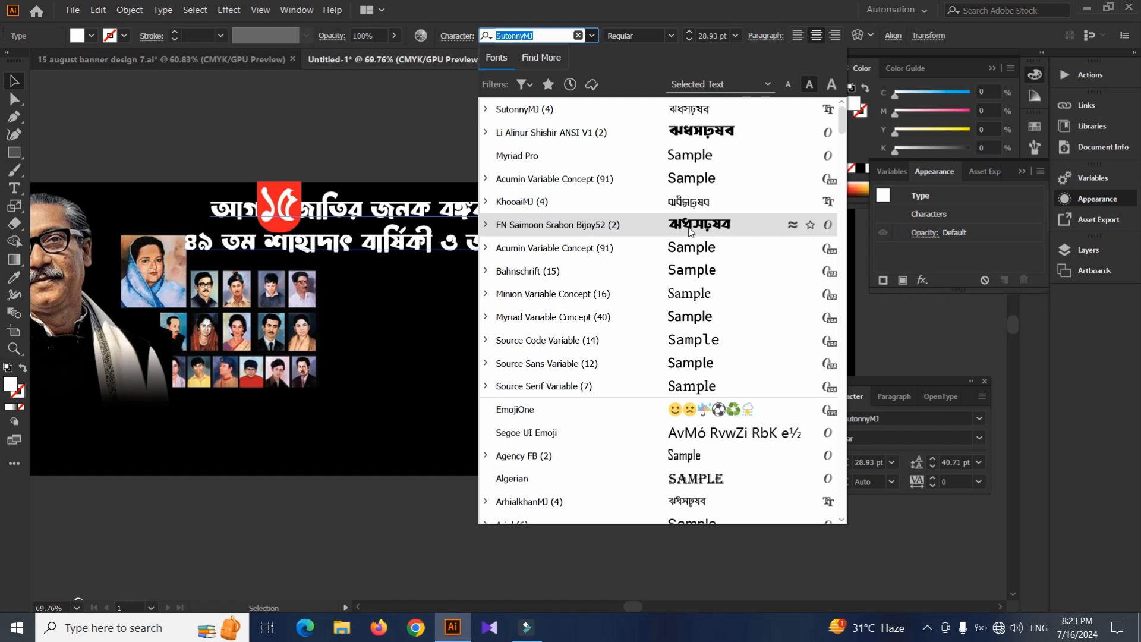
scroll(734, 321, down, 1)
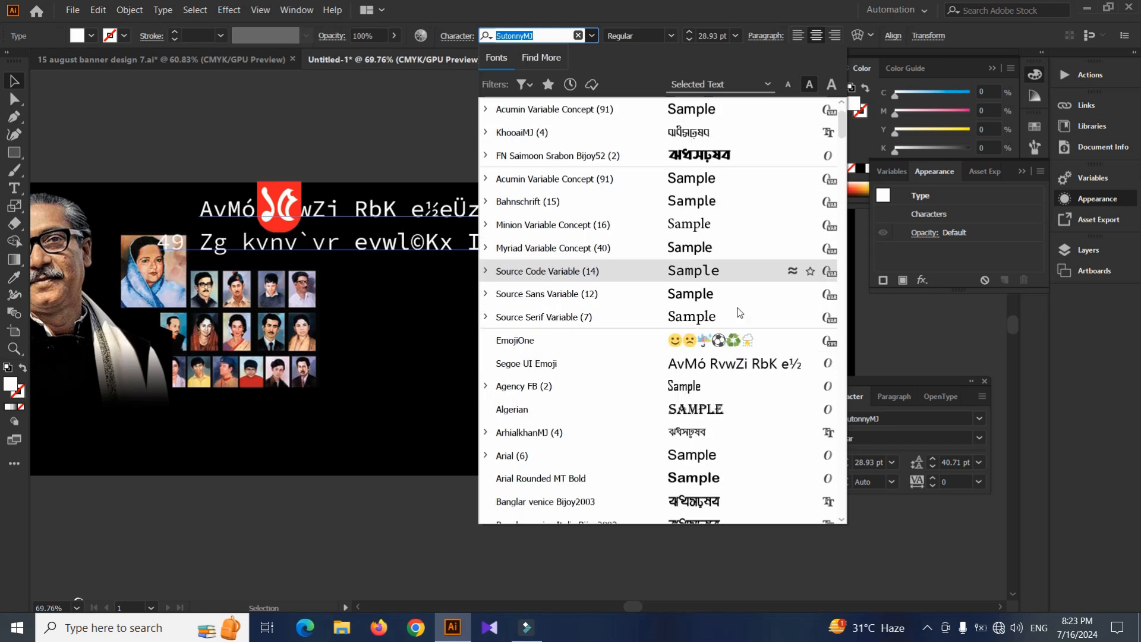
scroll(734, 325, down, 2)
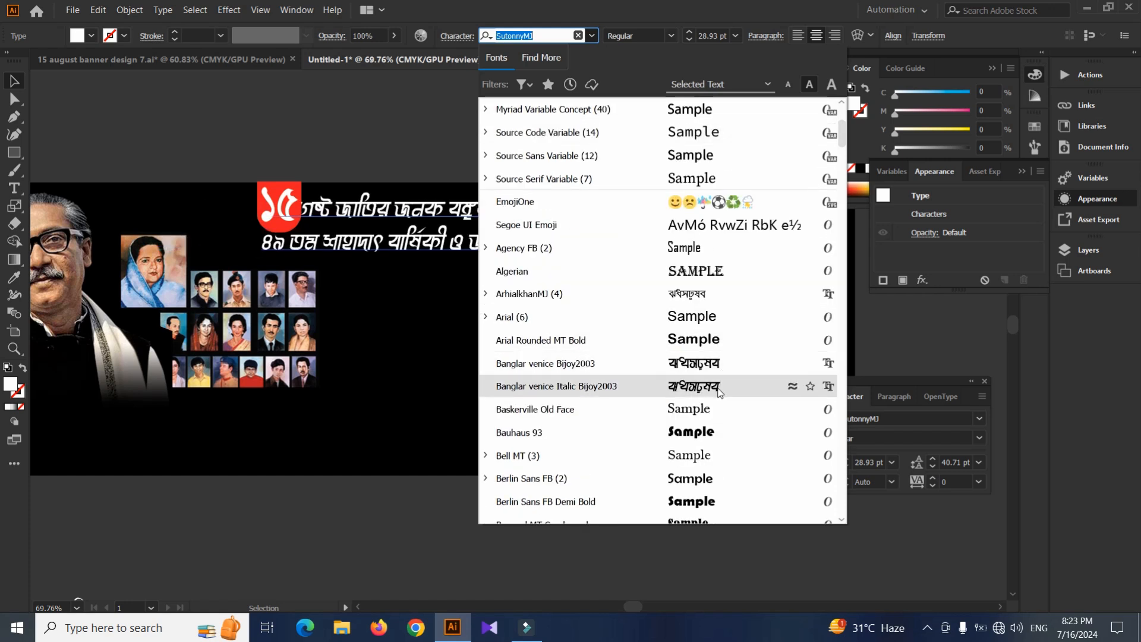
scroll(707, 333, up, 3)
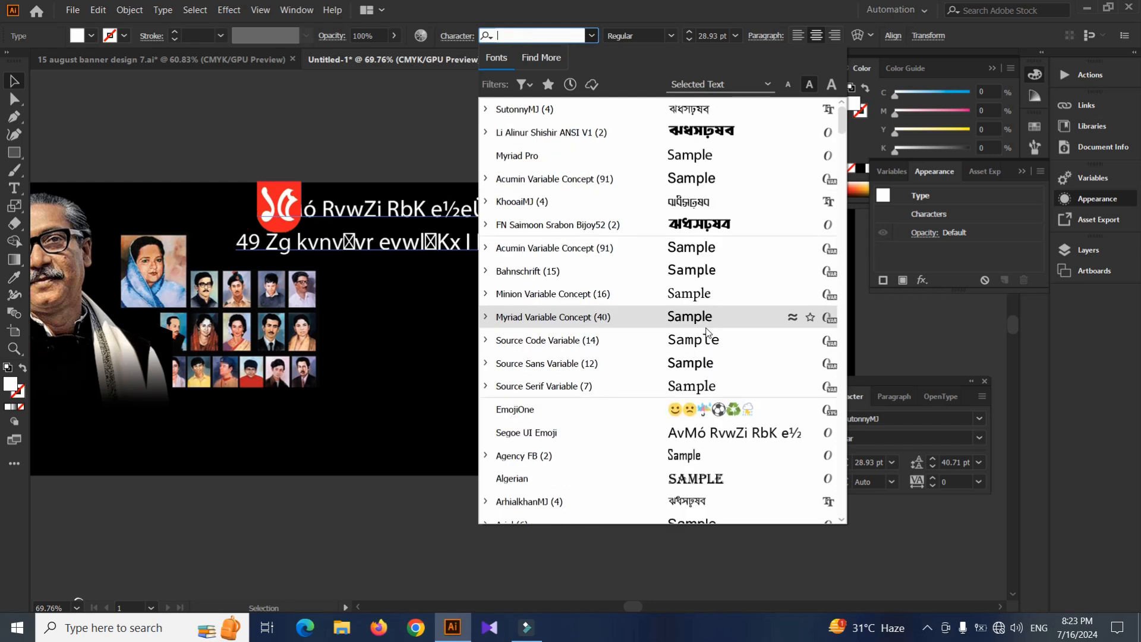
text(li)
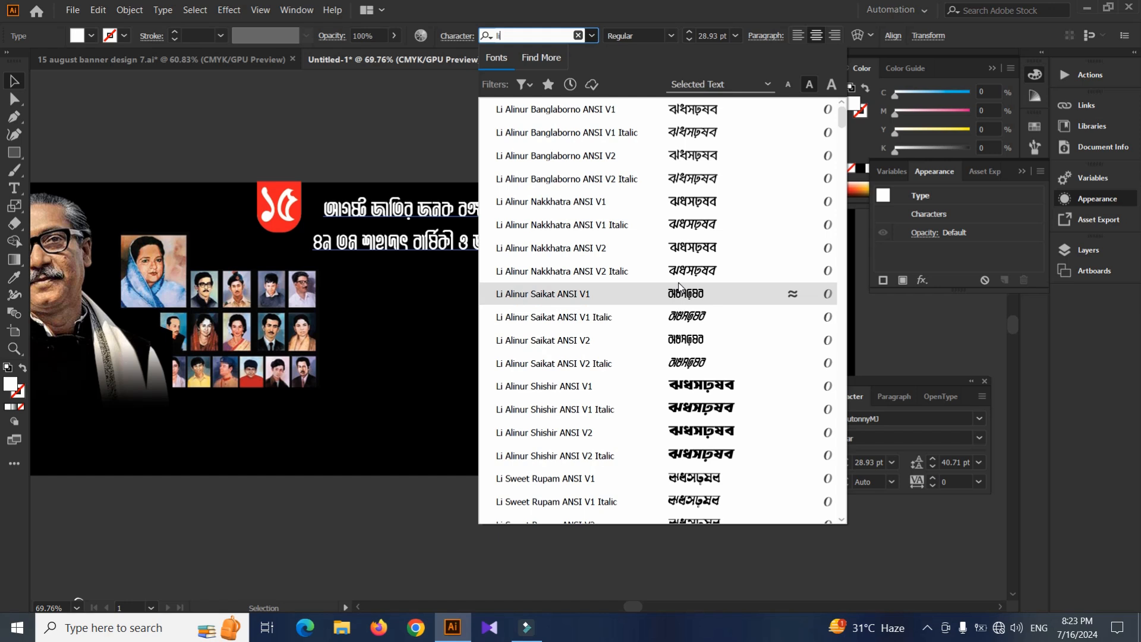
click(675, 201)
Nudge the two-line heading right so its first line starts just after the red tab.
key(v)
key(Right)
key(Right)
key(Right)
key(Right)
key(Right)
key(Right)
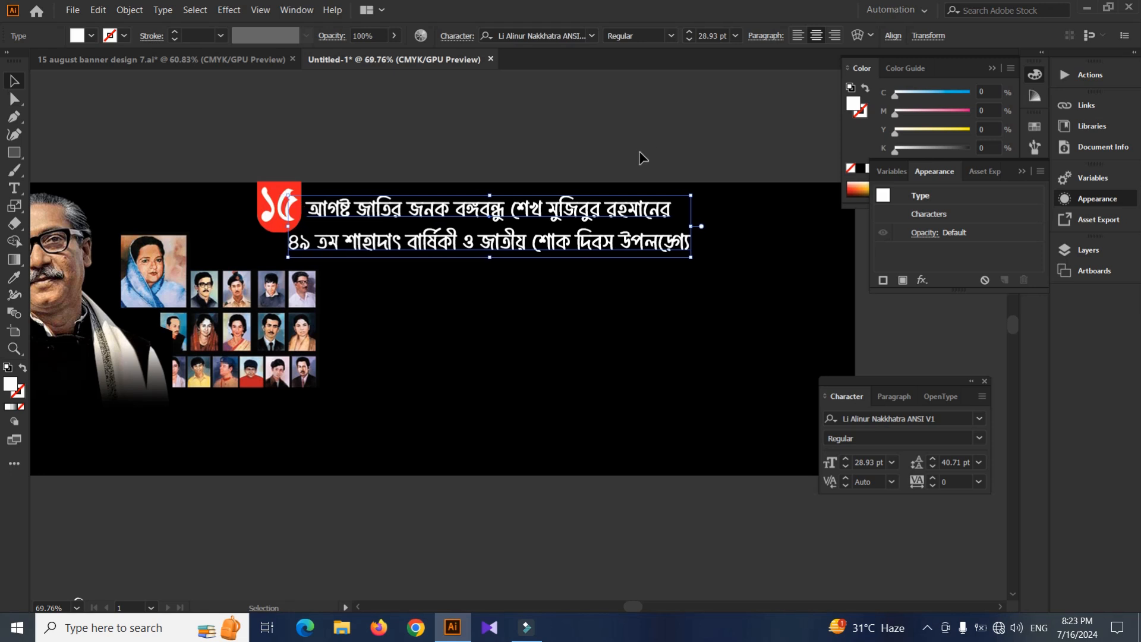
key(Left)
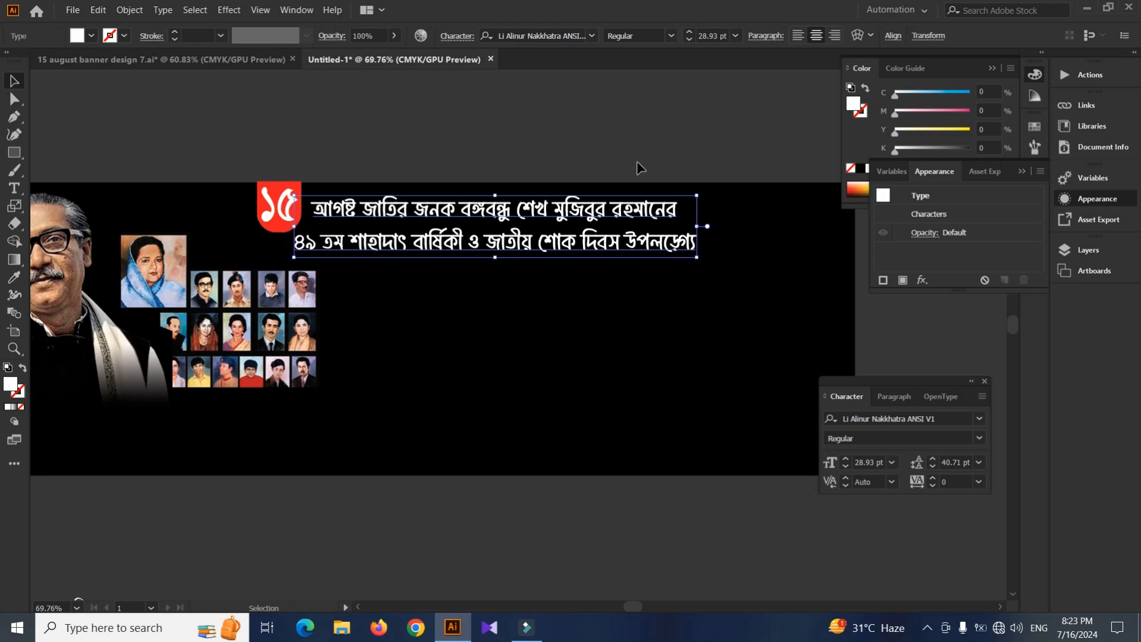
Enlarge the two-line heading to about 29.63 pt and nudge it slightly back toward the red tab.
drag(695, 227, 705, 227)
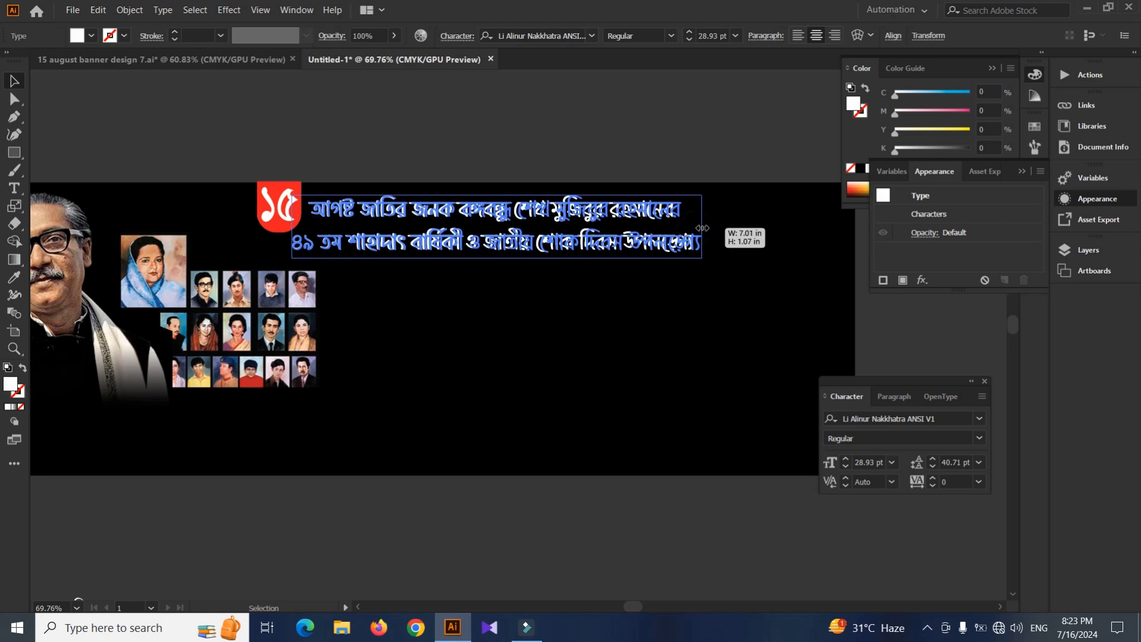
key(Left)
key(Left)
key(Left)
key(Left)
key(Left)
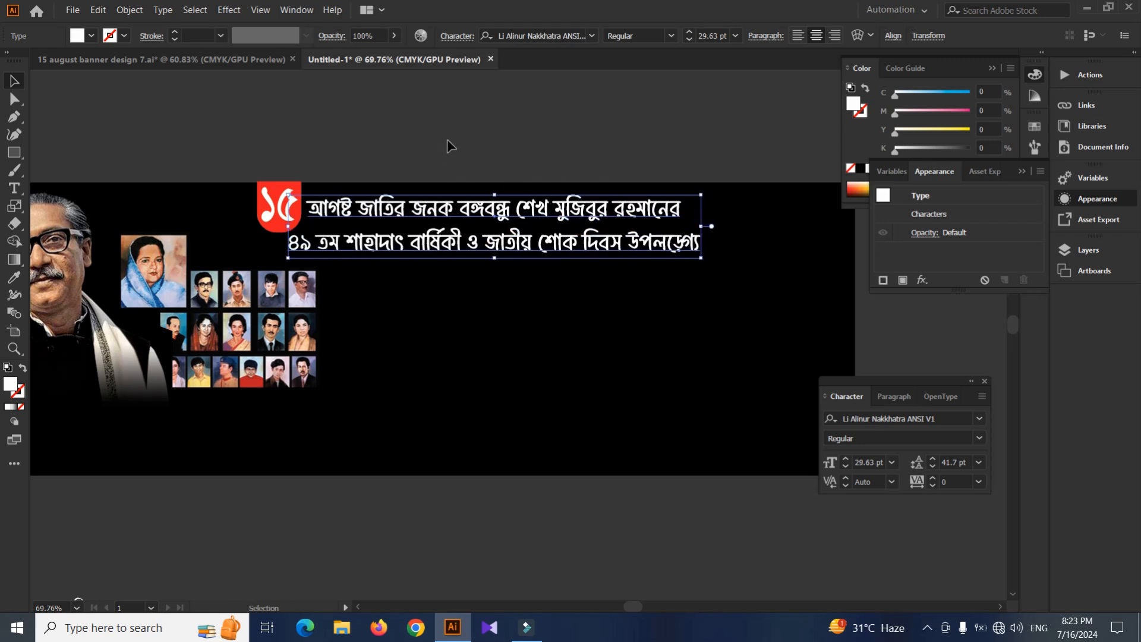
click(593, 36)
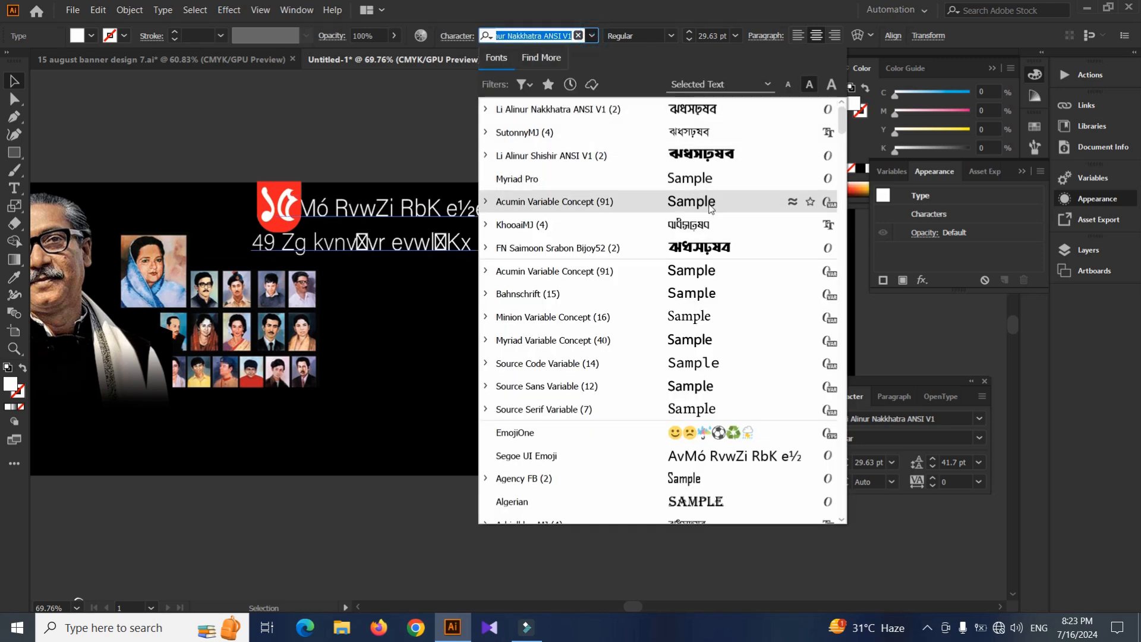
key(BackSpace)
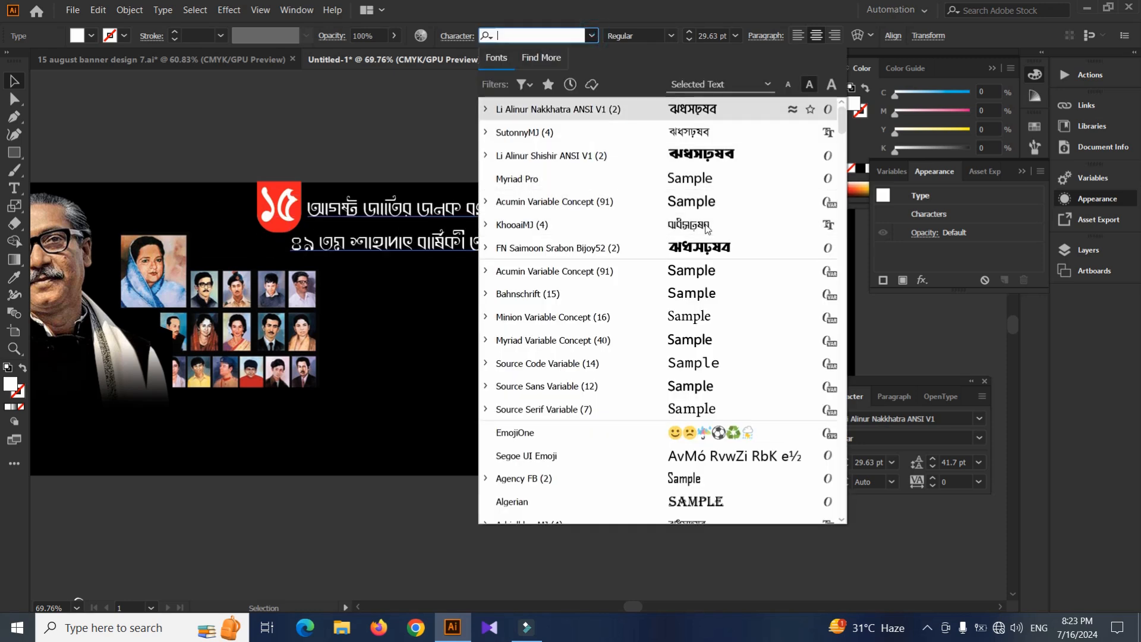
text(ko)
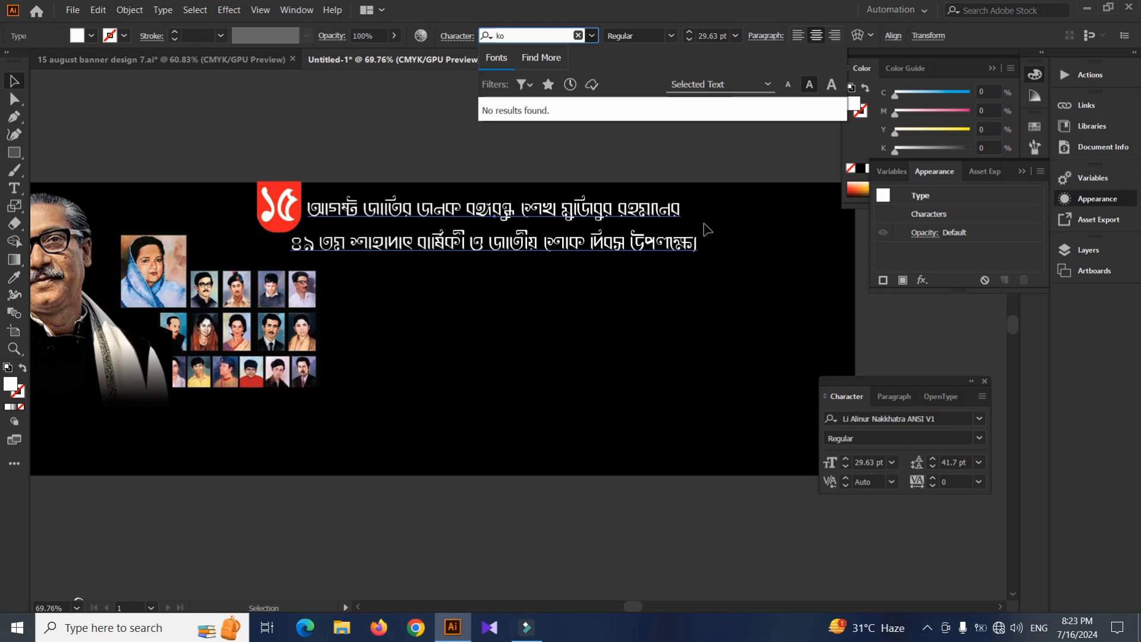
key(BackSpace)
key(BackSpace)
click(377, 143)
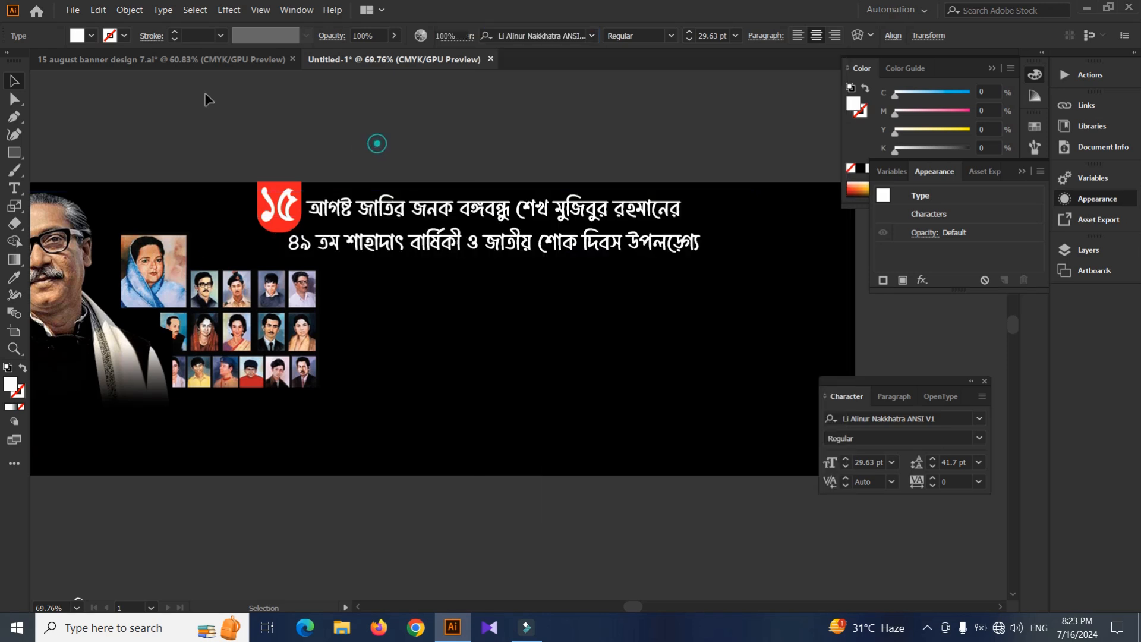
Change the two-line heading's font to Li Alinur Banglaborno ANSI V1.
click(190, 59)
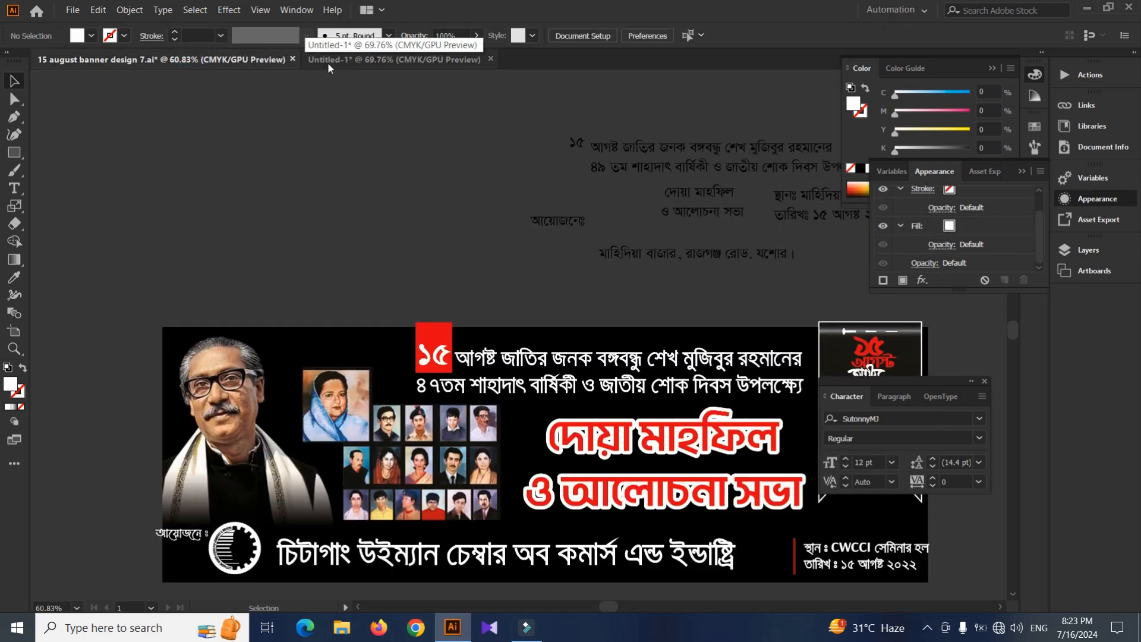
click(359, 60)
click(498, 203)
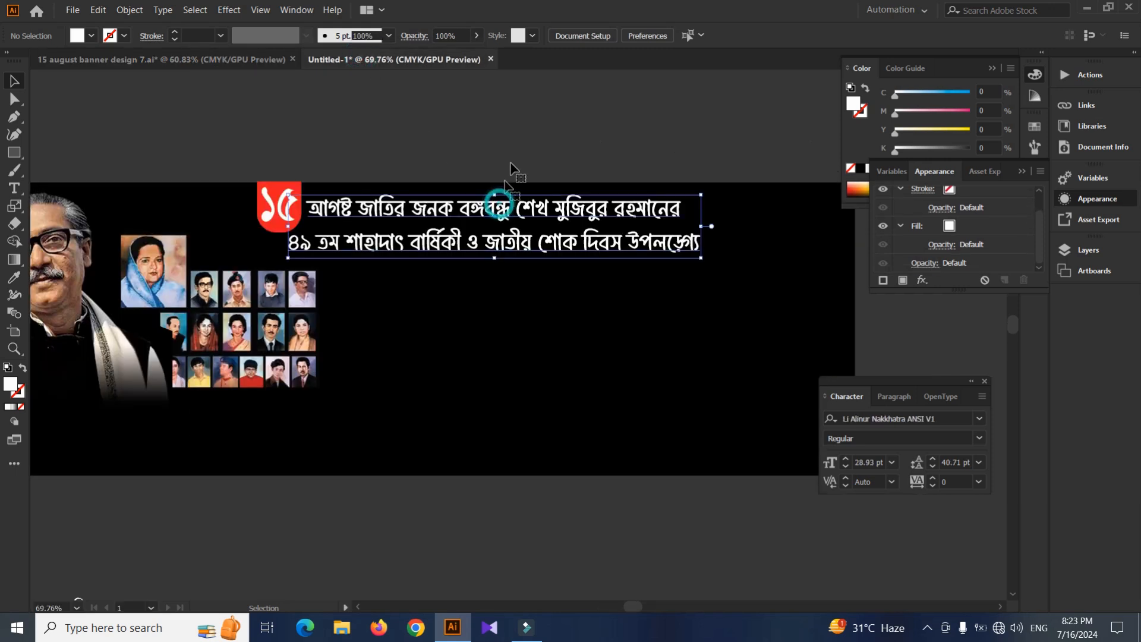
click(592, 35)
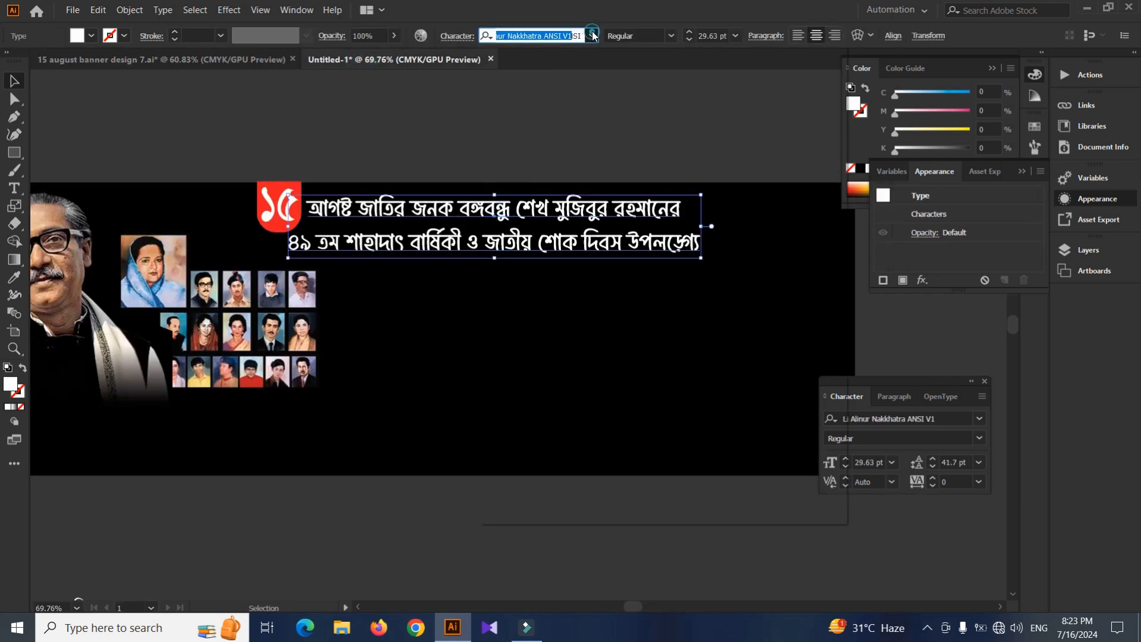
click(593, 34)
scroll(715, 364, down, 3)
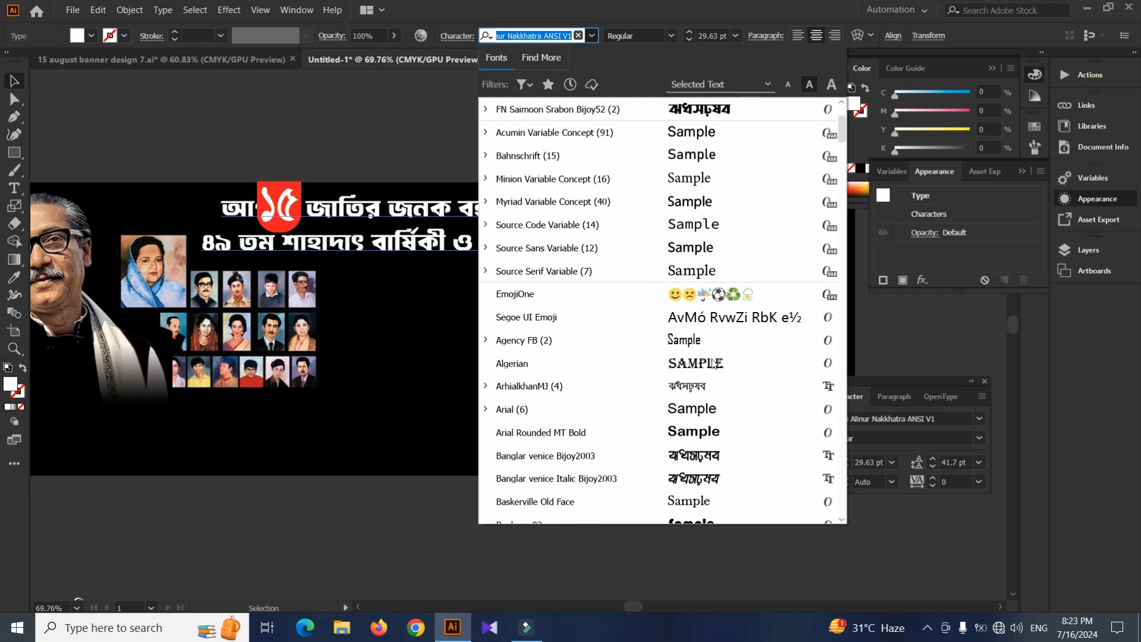
scroll(701, 467, down, 3)
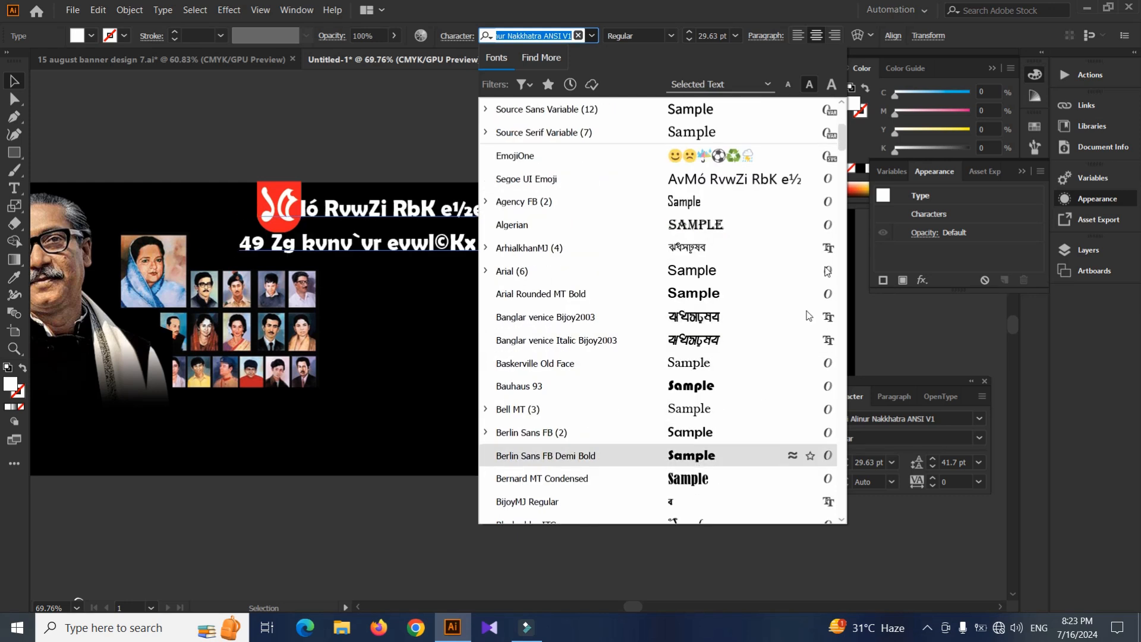
drag(846, 157, 835, 208)
scroll(690, 259, down, 5)
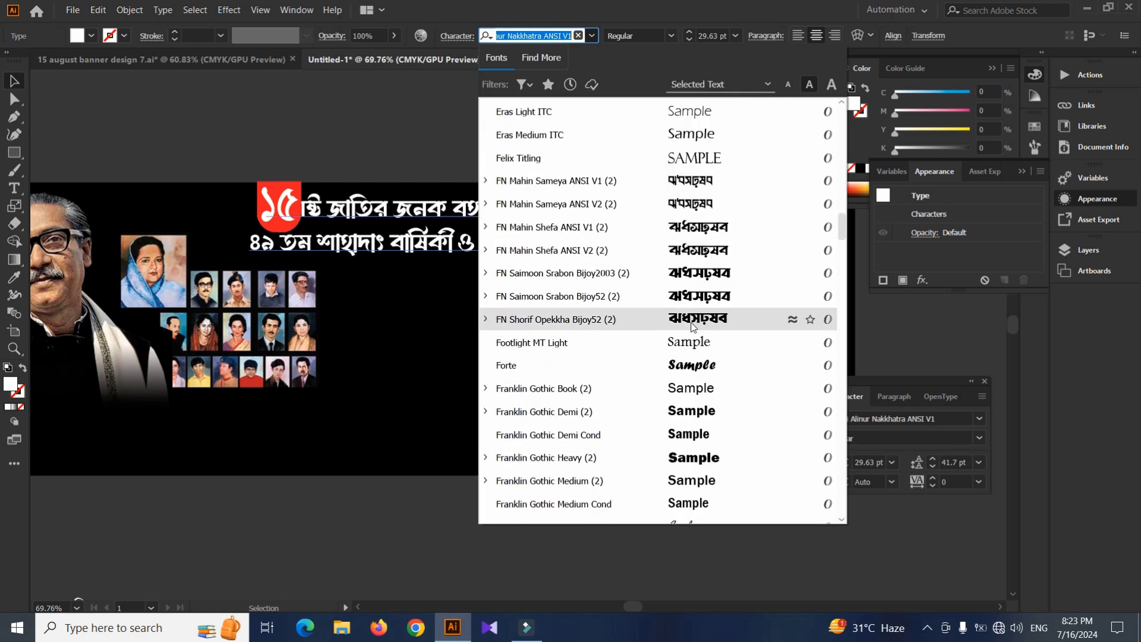
drag(844, 225, 837, 281)
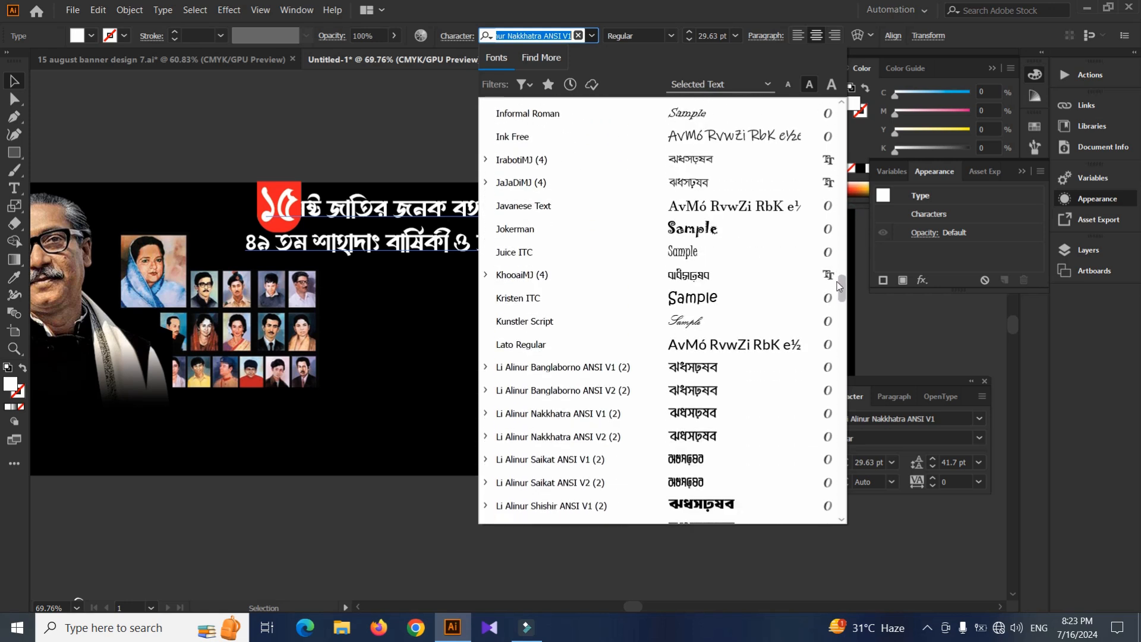
click(713, 373)
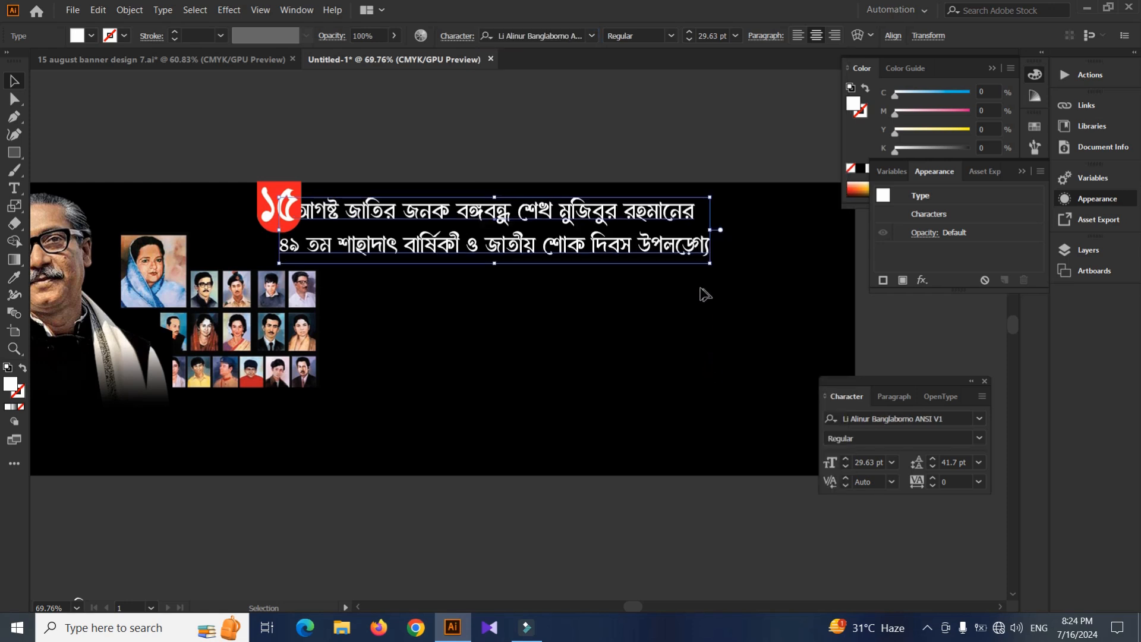
Nudge the two-line heading clear of the red tab and set its font to SutonnyMJ Bold.
drag(483, 253, 491, 254)
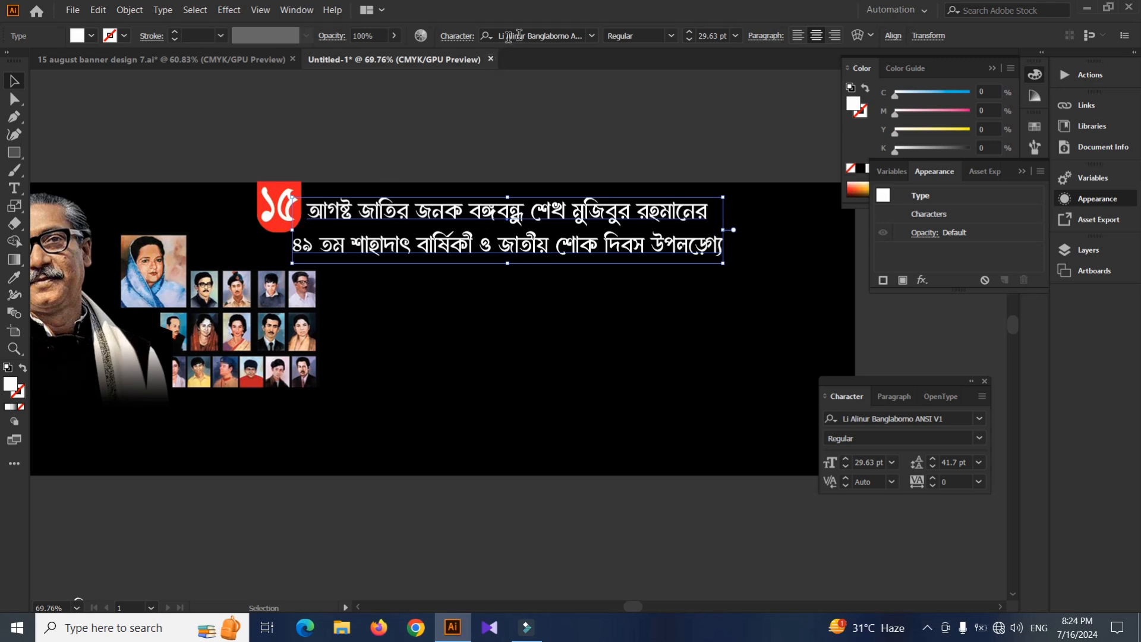
click(564, 35)
text(sut)
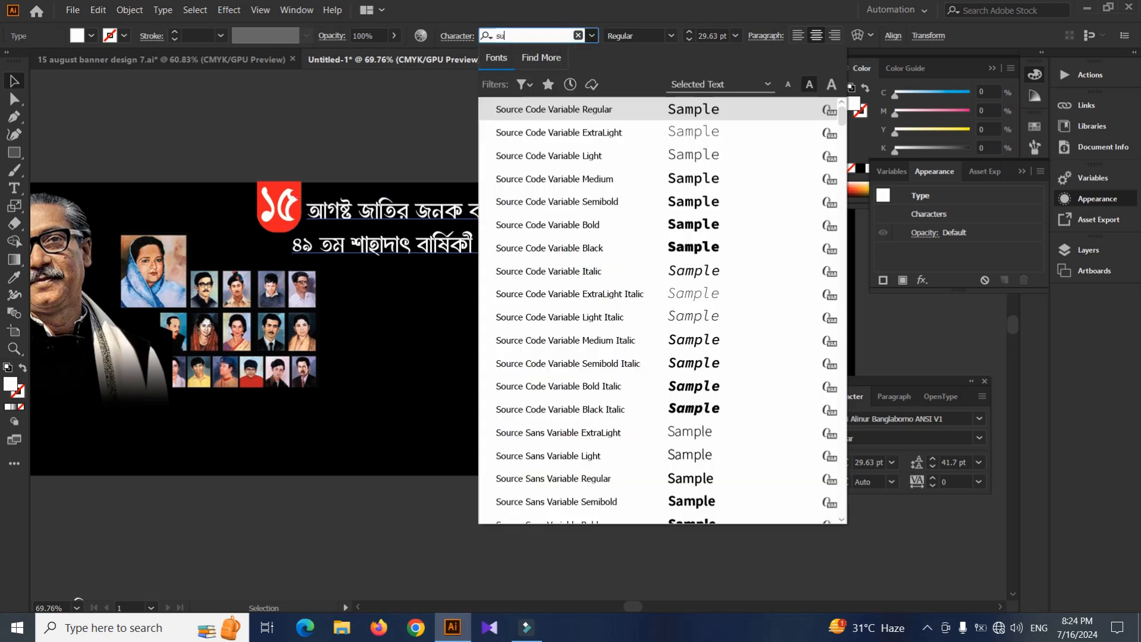
key(Down)
key(Down)
key(Down)
key(Up)
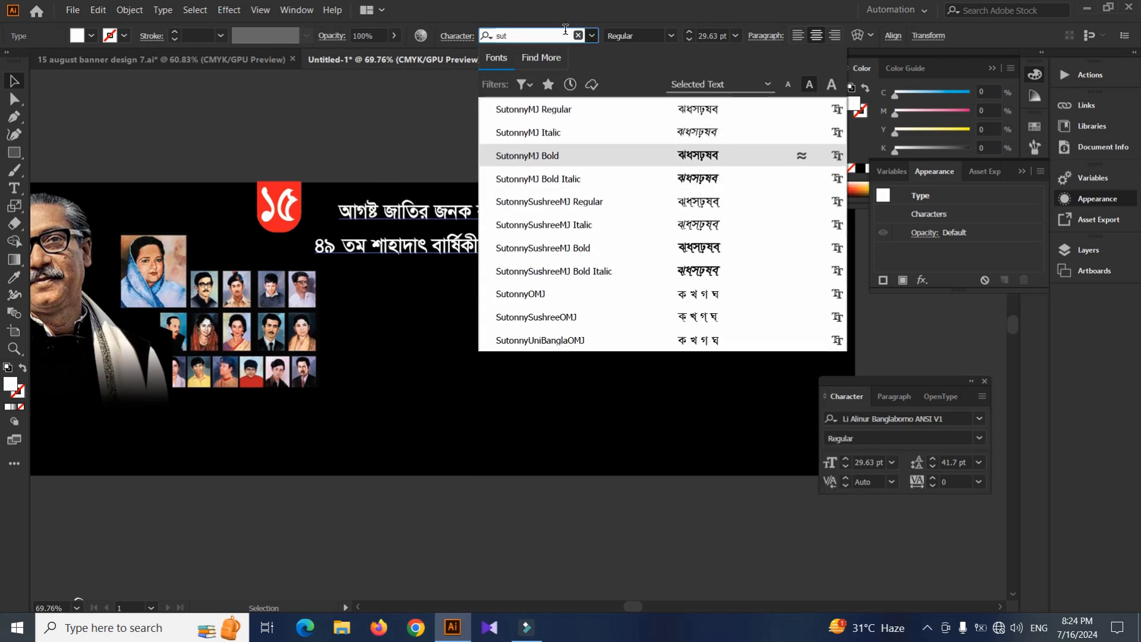
key(Return)
Enlarge the two-line heading to span more of the banner beside the red tab and tighten its line spacing.
scroll(401, 182, up, 1)
key(s)
drag(701, 181, 728, 169)
key(alt+Up)
key(alt+Up)
key(alt+Up)
key(alt+Up)
key(a)
key(v)
click(663, 145)
Move the দোয়া মাহফিল ও আলোচনা সভা text from below the artboard onto the banner under the heading and enlarge it.
drag(535, 167, 364, 219)
drag(333, 209, 347, 162)
drag(325, 426, 304, 454)
click(547, 306)
click(407, 450)
drag(196, 478, 585, 264)
key(s)
drag(612, 213, 743, 130)
key(a)
key(v)
Centre-align the দোয়া মাহফিল ও আলোচনা সভা title, scale it to about 62.16 pt and place it beside the photo collage.
drag(593, 252, 549, 249)
key(s)
mouse_move(644, 178)
mouse_down()
mouse_move(669, 157)
mouse_move(637, 167)
mouse_up()
click(817, 35)
key(v)
drag(472, 289, 521, 289)
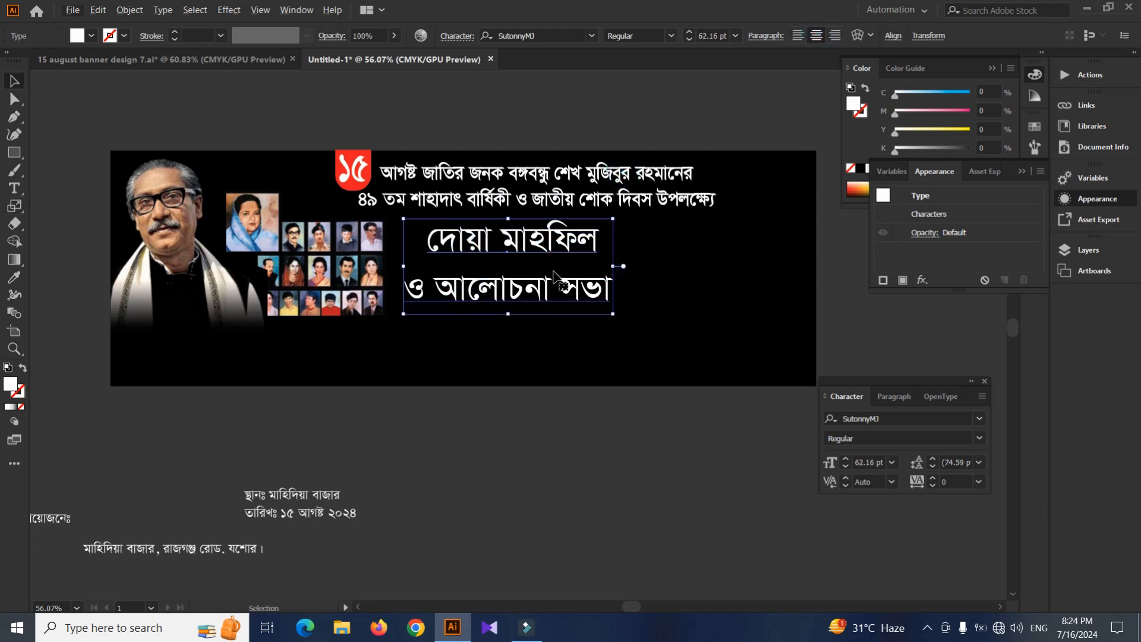
Tighten the দোয়া মাহফিল ও আলোচনা সভা title's line spacing to 58.59 pt.
key(alt+Up)
key(alt+Up)
key(alt+Up)
key(alt+Up)
key(alt+Up)
key(alt+Up)
key(alt+Up)
key(alt+Up)
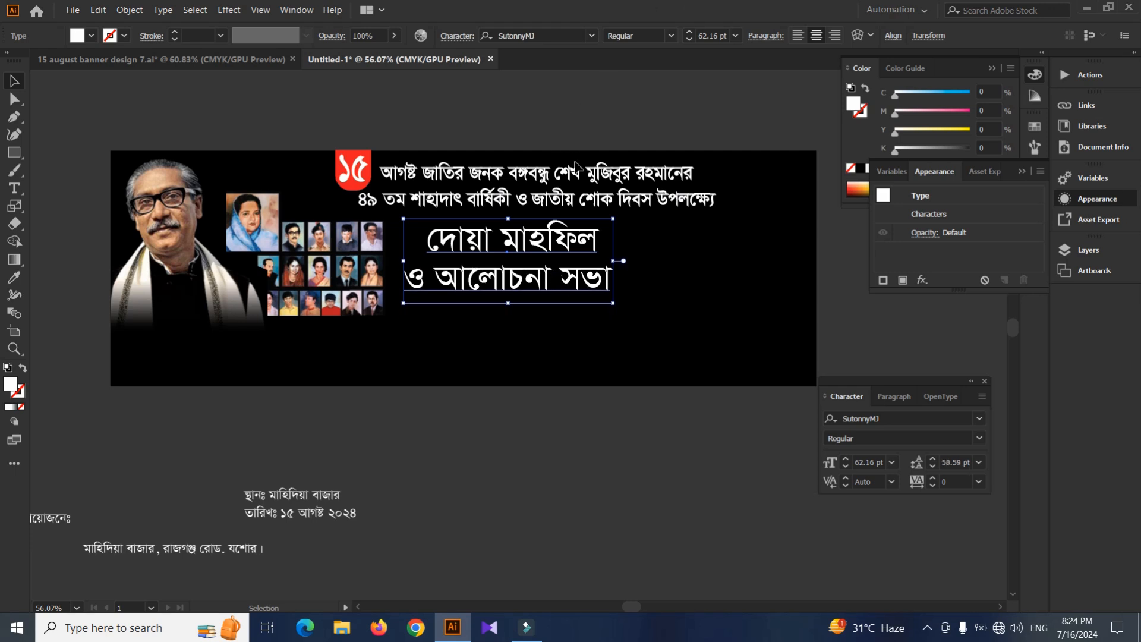
Nudge the দোয়া মাহফিল ও আলোচনা সভা title away from the photo collage and enlarge it to about 66.7 pt.
drag(571, 238, 588, 239)
key(s)
drag(702, 120, 715, 110)
key(a)
Change the দোয়া মাহফিল ও আলোচনা সভা title's font to FN Saimoon Srabon Bijoy52.
click(573, 28)
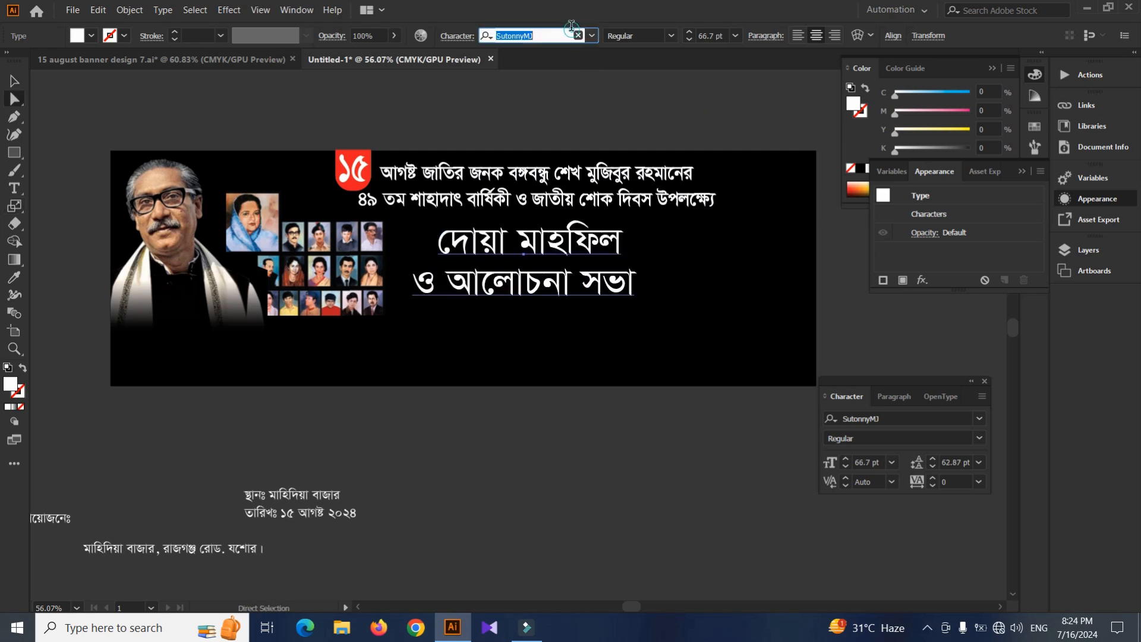
click(630, 139)
drag(630, 139, 472, 150)
key(v)
click(426, 252)
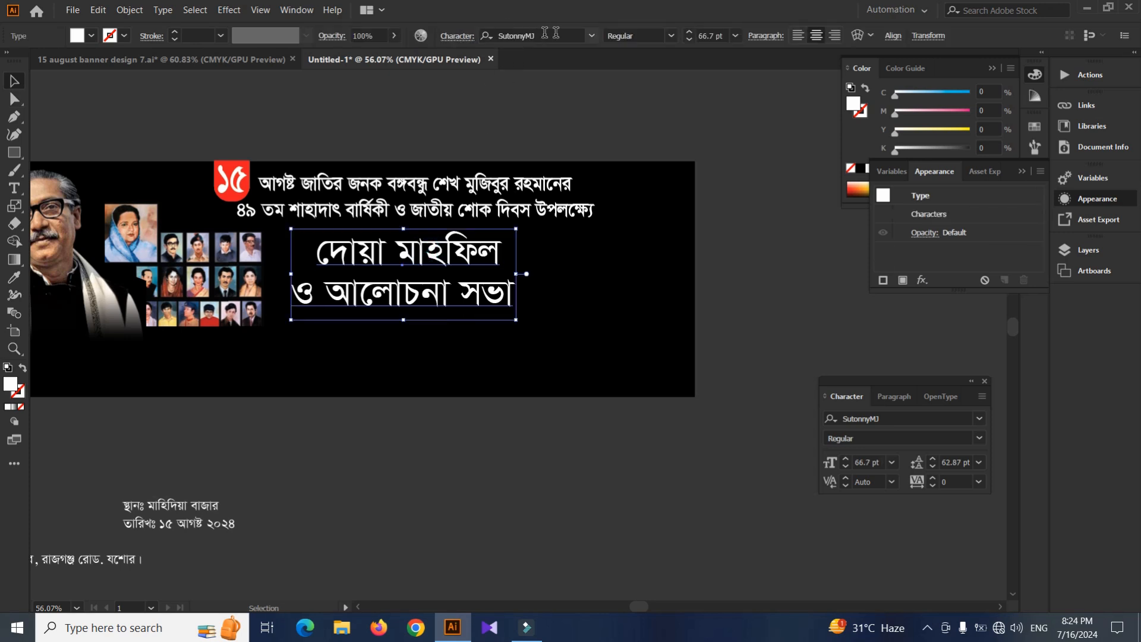
click(589, 35)
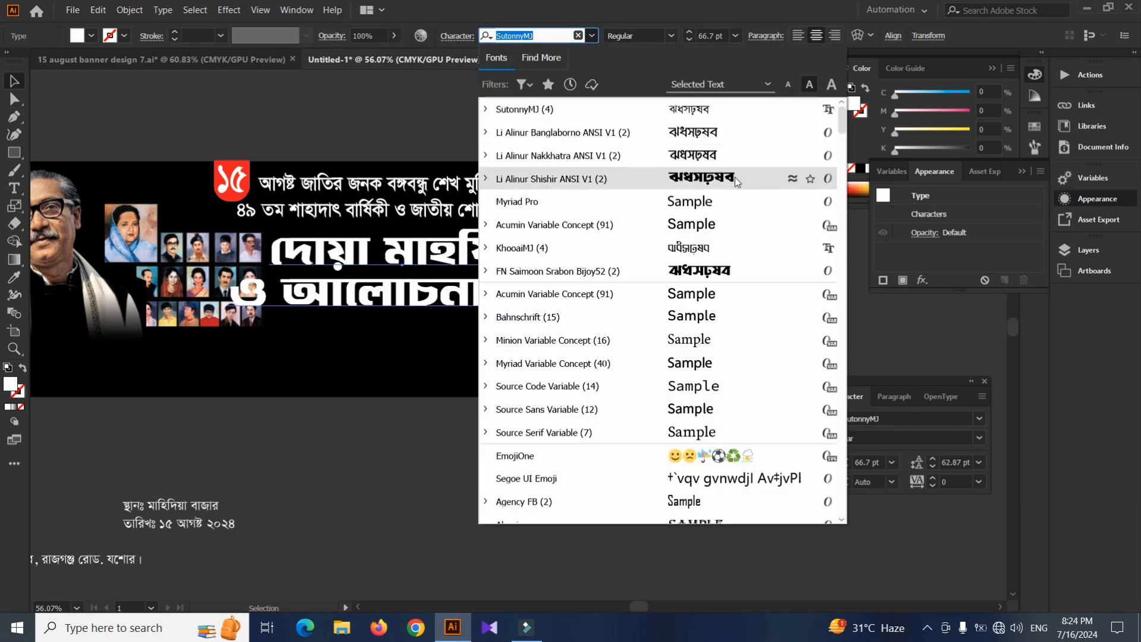
click(700, 272)
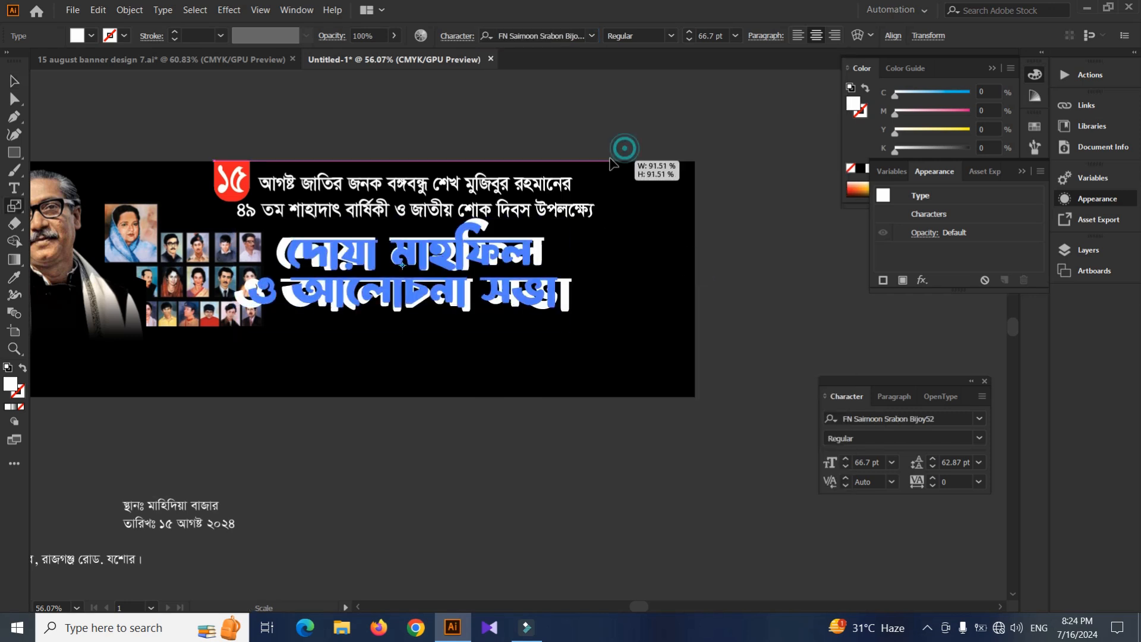
Reduce the দোয়া মাহফিল ও আলোচনা সভা title to about 61.04 pt and nudge it right, away from the photos.
key(Right)
key(Right)
key(Right)
key(Right)
key(Right)
key(Right)
key(Right)
key(Right)
key(Right)
key(Right)
key(Right)
key(Right)
key(Right)
key(Right)
key(Right)
key(Right)
key(Right)
key(Right)
key(Right)
key(Right)
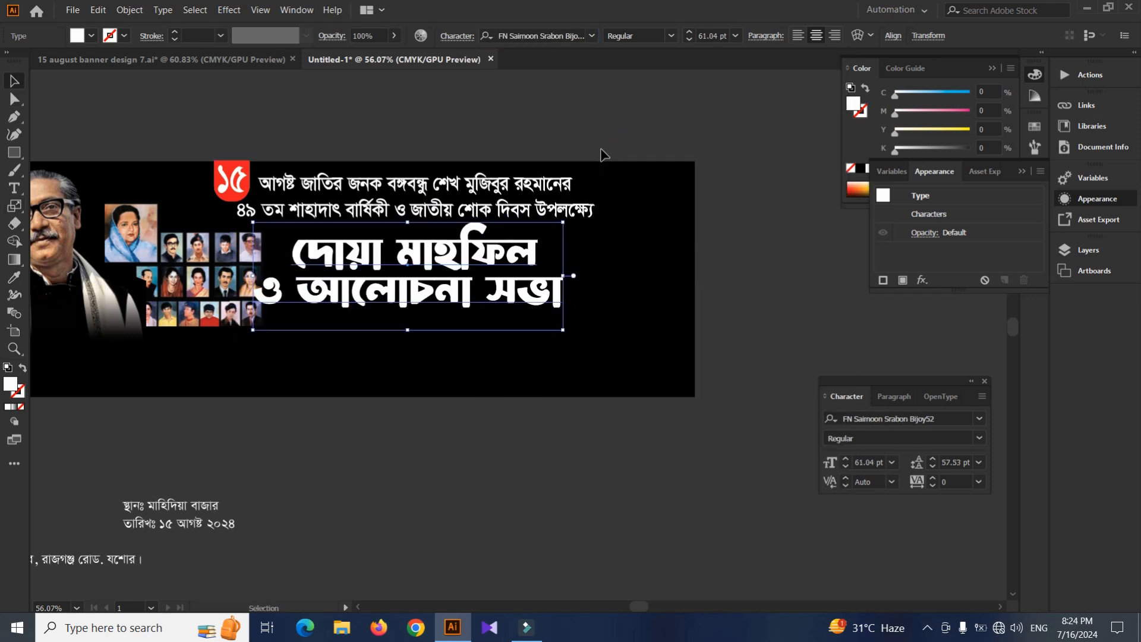
Reduce the দোয়া মাহফিল ও আলোচনা সভা title to about 58 pt and widen its line spacing to 66.67 pt.
key(s)
mouse_move(639, 138)
mouse_down()
mouse_move(622, 141)
mouse_move(622, 131)
mouse_up()
key(alt+Down)
key(alt+Down)
key(alt+Down)
key(alt+Down)
key(alt+Down)
key(alt+Down)
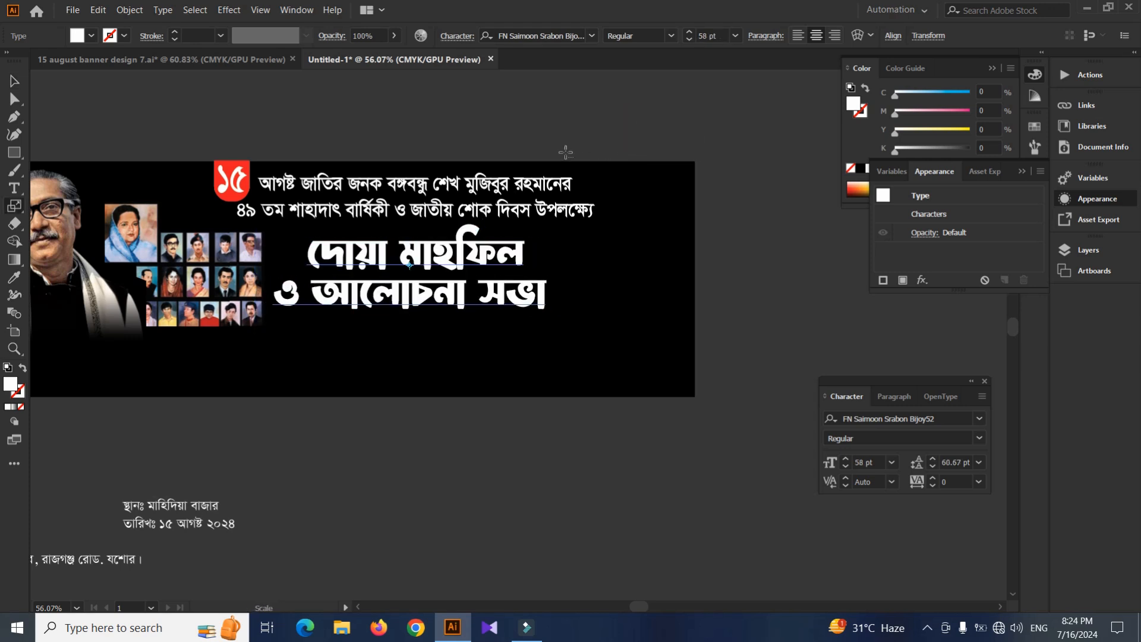
Change the দোয়া মাহফিল ও আলোচনা সভা title's font to Li Alinur Shishir ANSI V2.
click(592, 36)
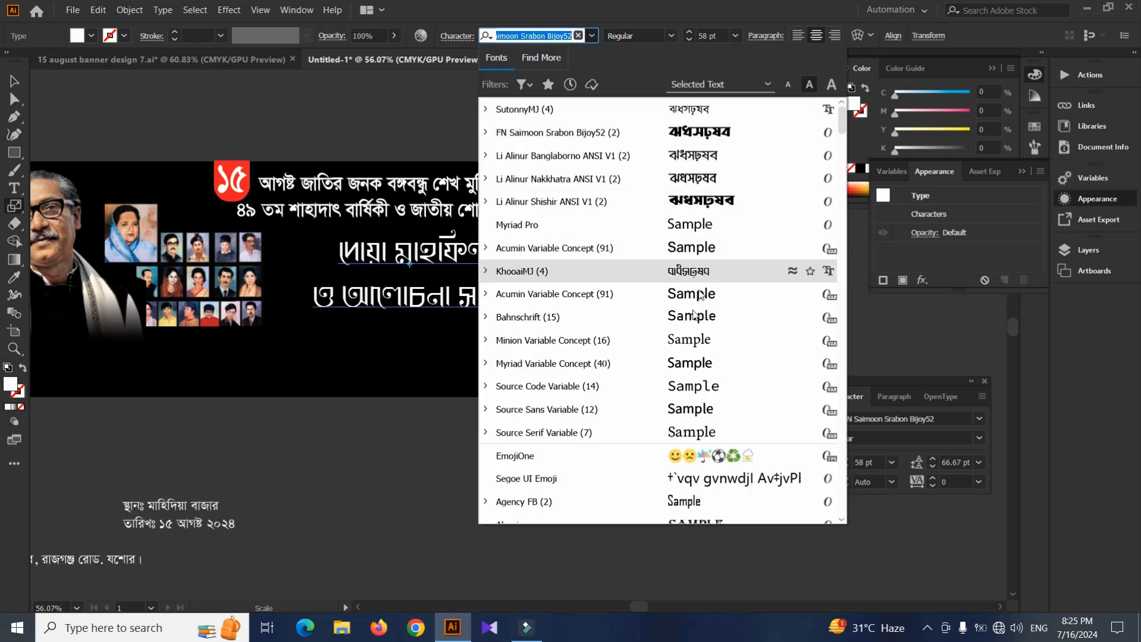
scroll(700, 295, down, 3)
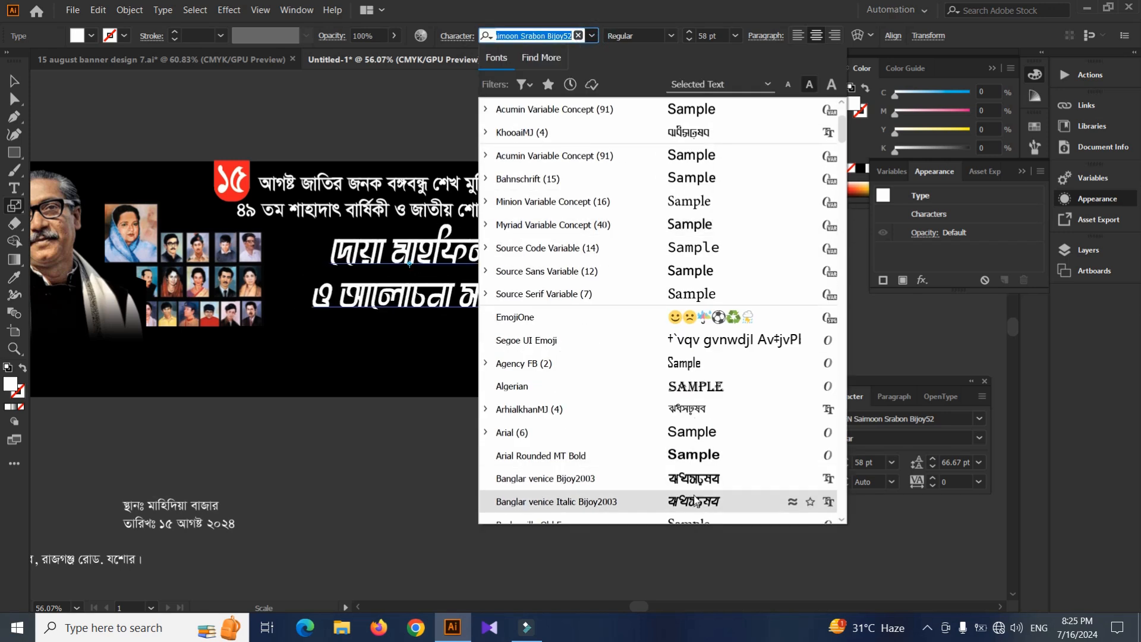
scroll(696, 504, down, 3)
key(BackSpace)
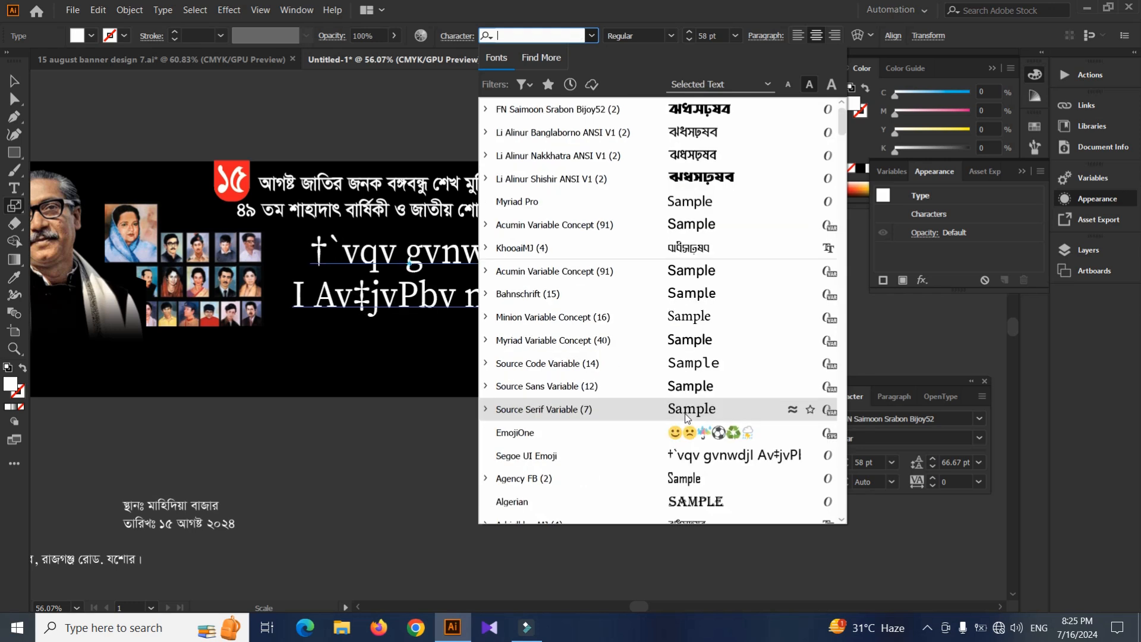
text(li)
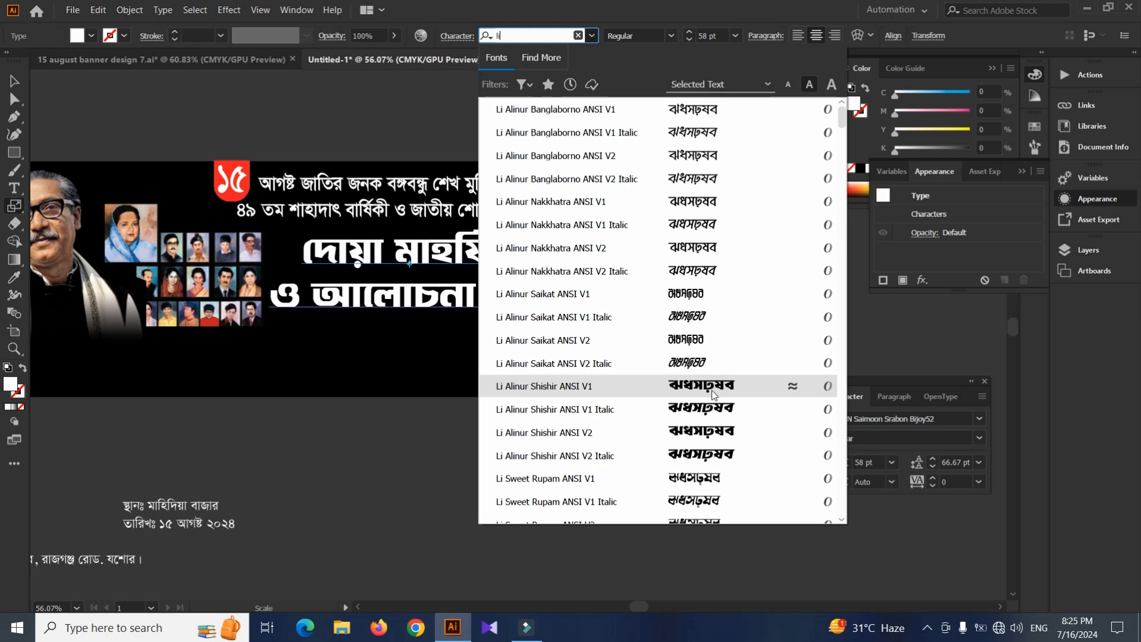
click(705, 429)
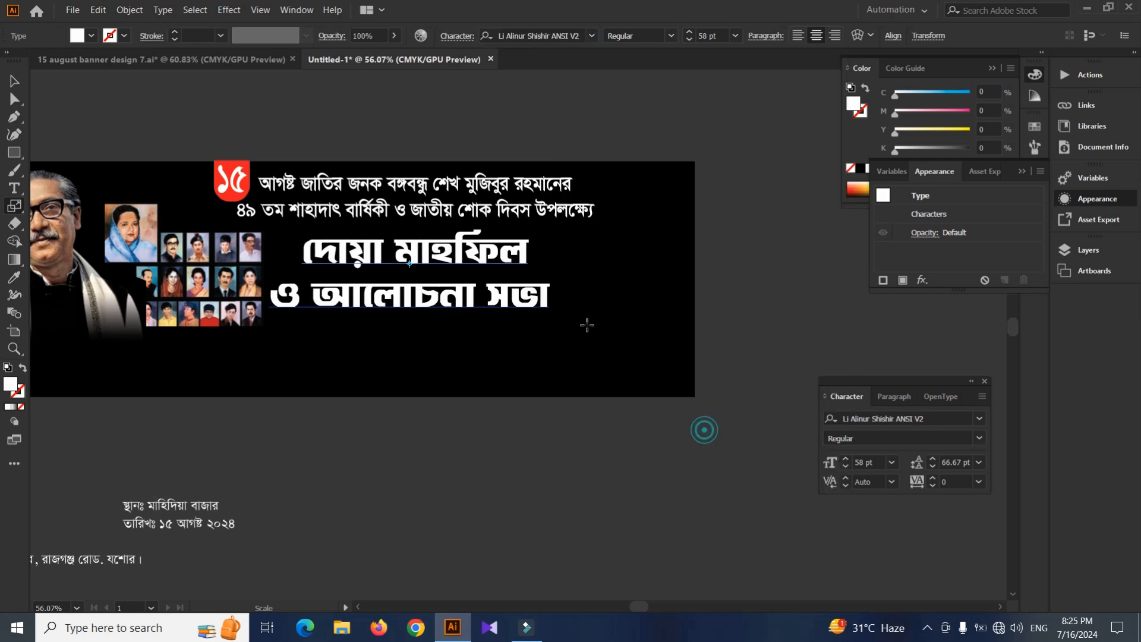
Stretch the দোয়া মাহফিল ও আলোচনা সভা title taller and slightly narrower, to about 66.51 pt with 67.93 pt line spacing.
drag(578, 198, 572, 169)
key(v)
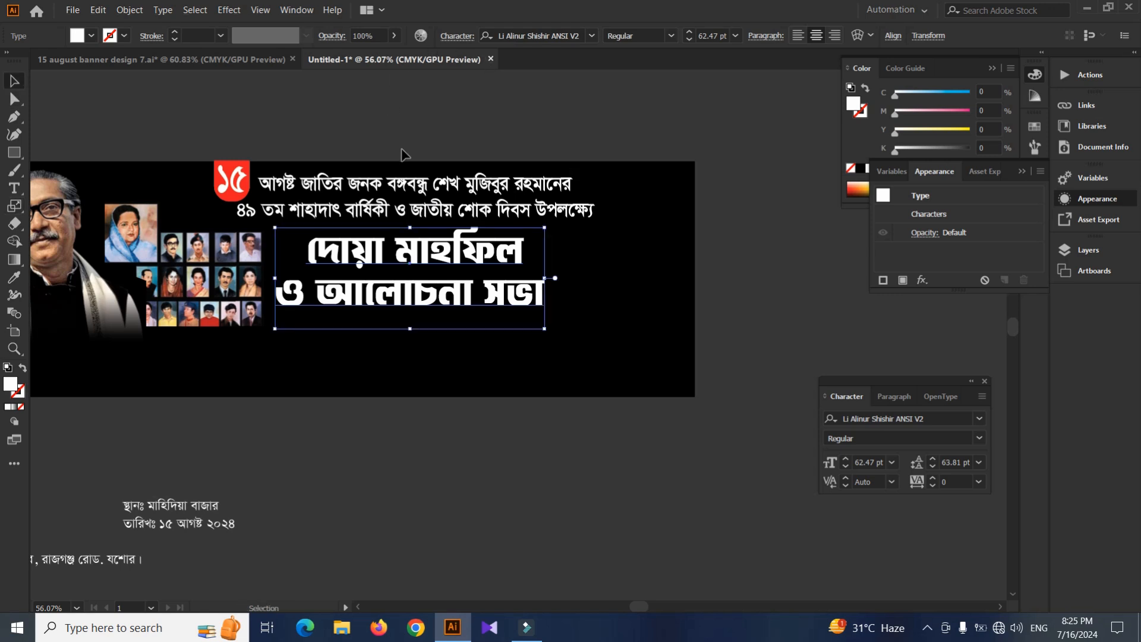
key(s)
drag(590, 145, 589, 145)
key(v)
Fill the দোয়া মাহফিল ও আলোচনা সভা title with red, C 0, M 100, Y 100, K 0.
drag(429, 224, 459, 227)
drag(276, 241, 333, 244)
click(455, 265)
click(479, 144)
click(455, 259)
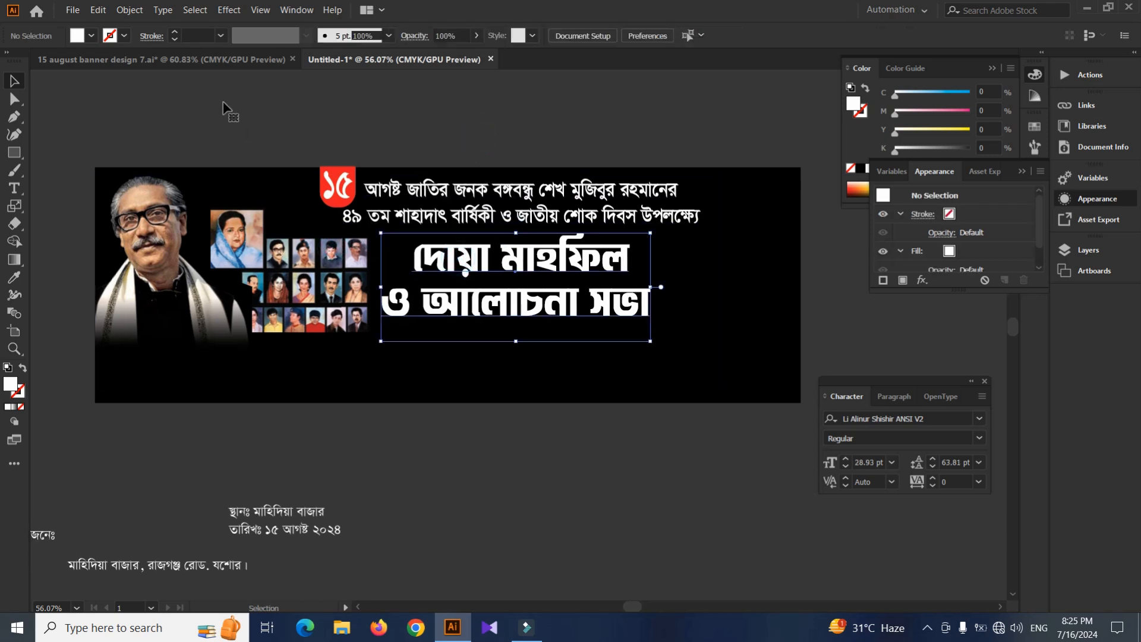
click(75, 36)
click(50, 61)
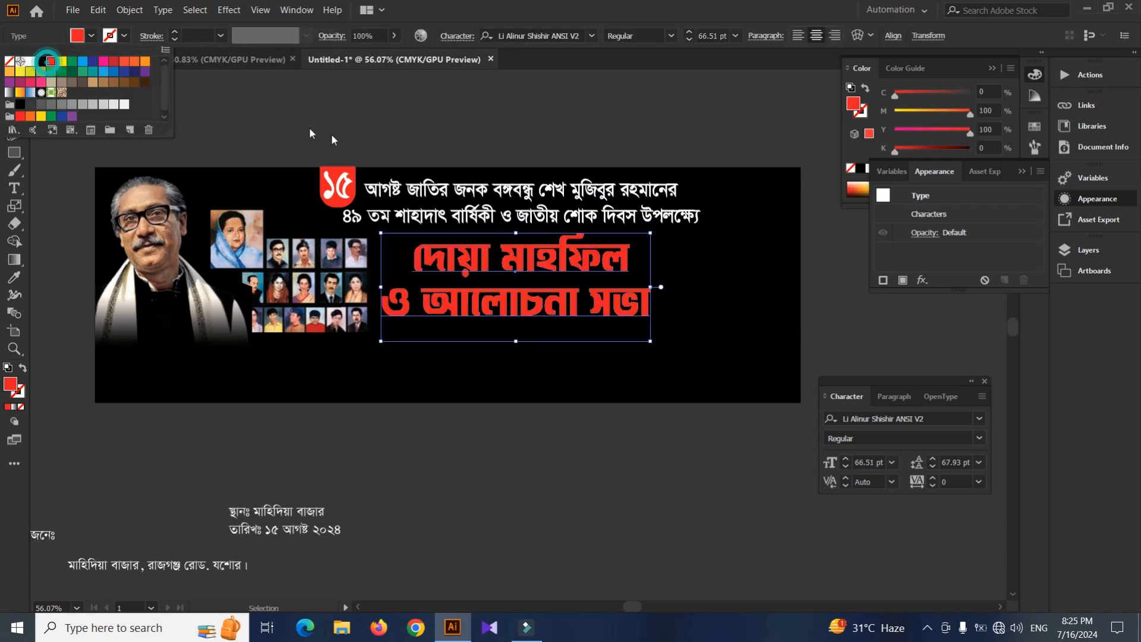
click(964, 133)
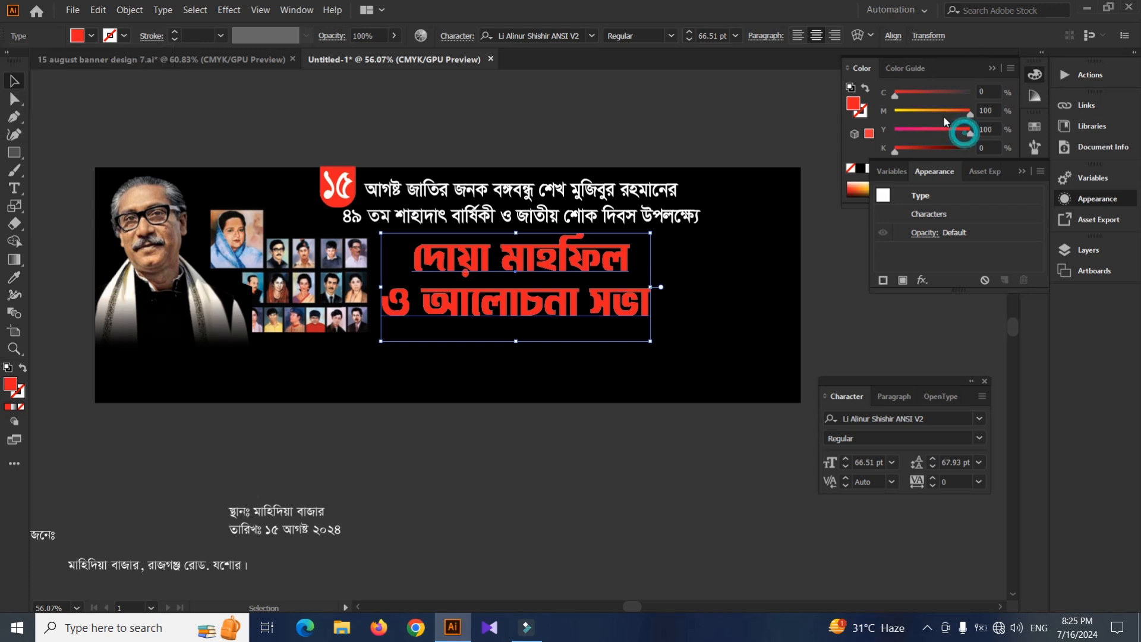
Apply a Drop Shadow effect to the দোয়া মাহফিল ও আলোচনা সভা title: 40% opacity, 0.01 in X and Y offsets, 0.03 in blur.
click(469, 123)
click(457, 262)
key(a)
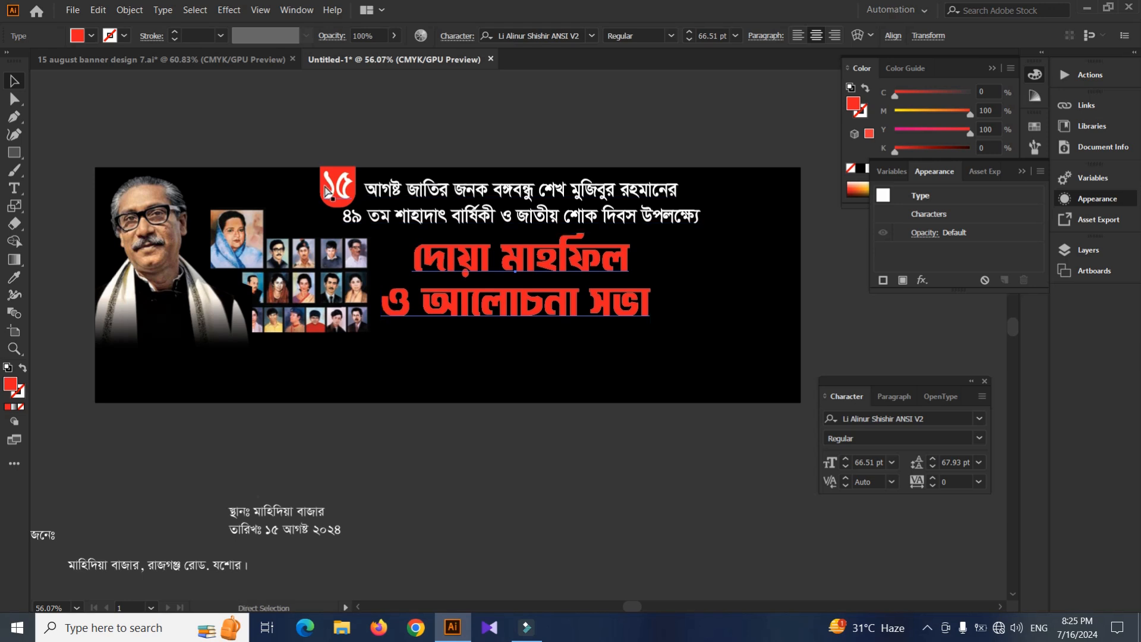
key(v)
click(231, 13)
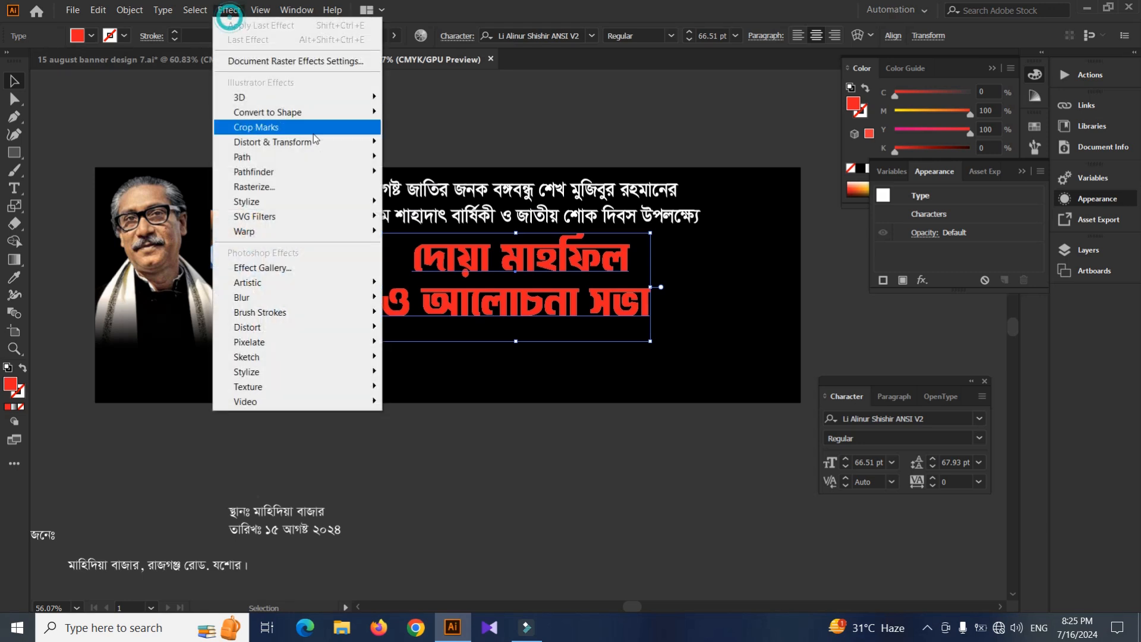
mouse_move(267, 201)
click(437, 201)
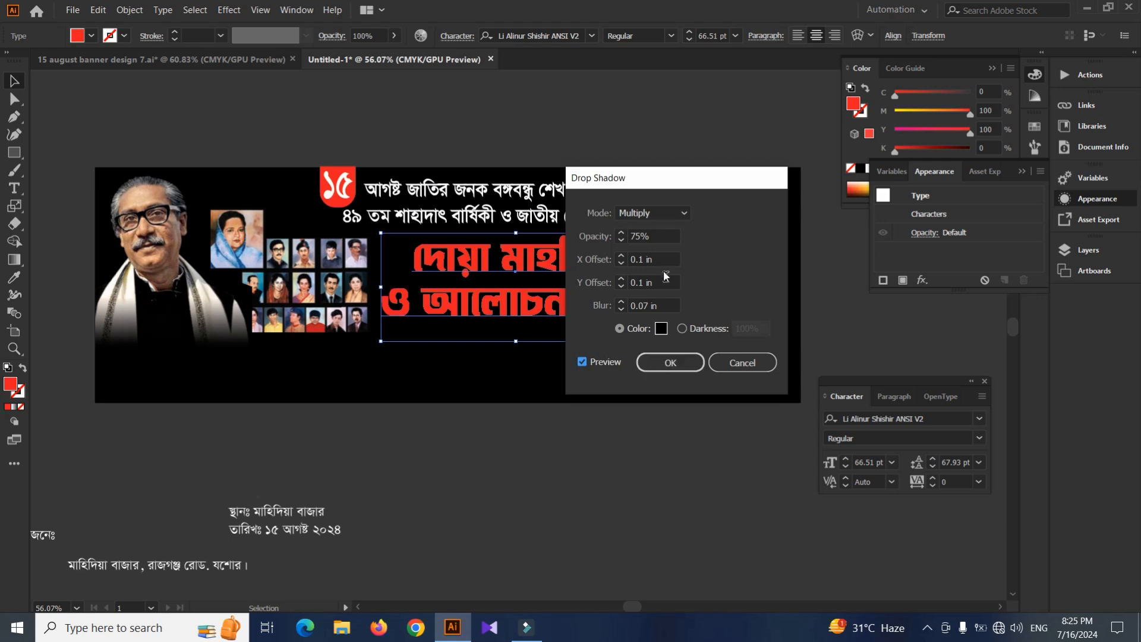
click(670, 234)
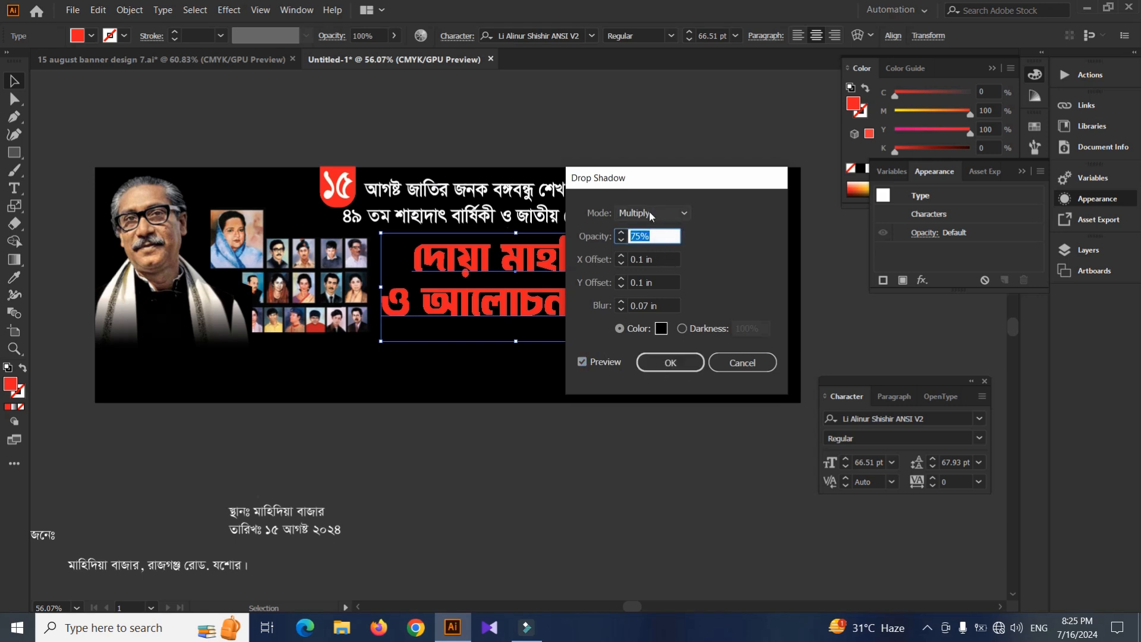
text(40)
key(Tab)
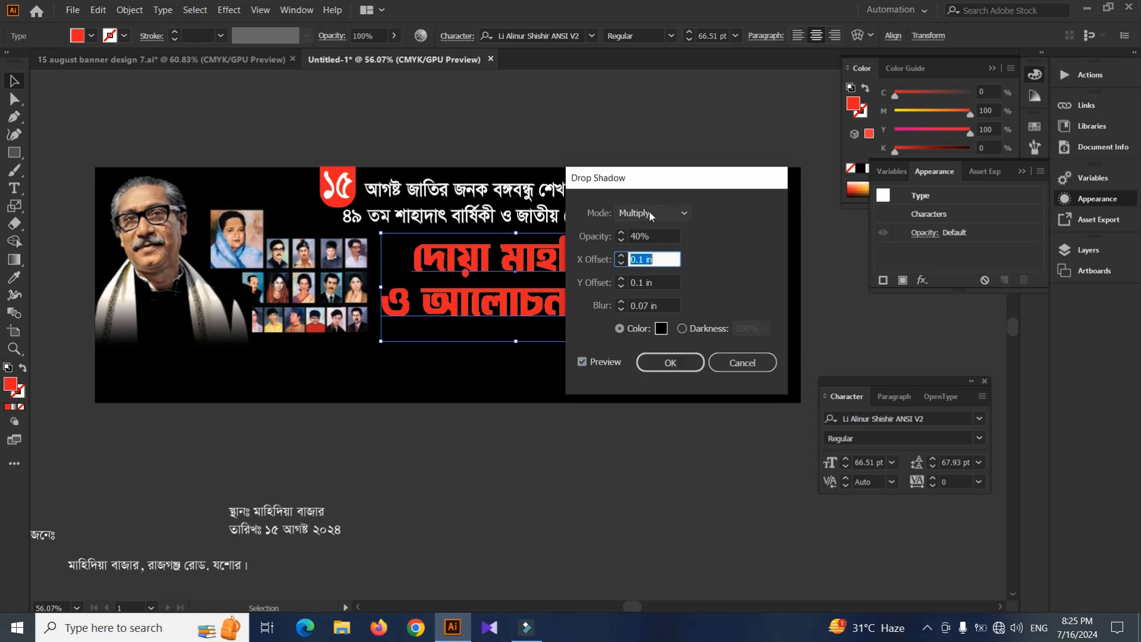
text(0.01)
key(Tab)
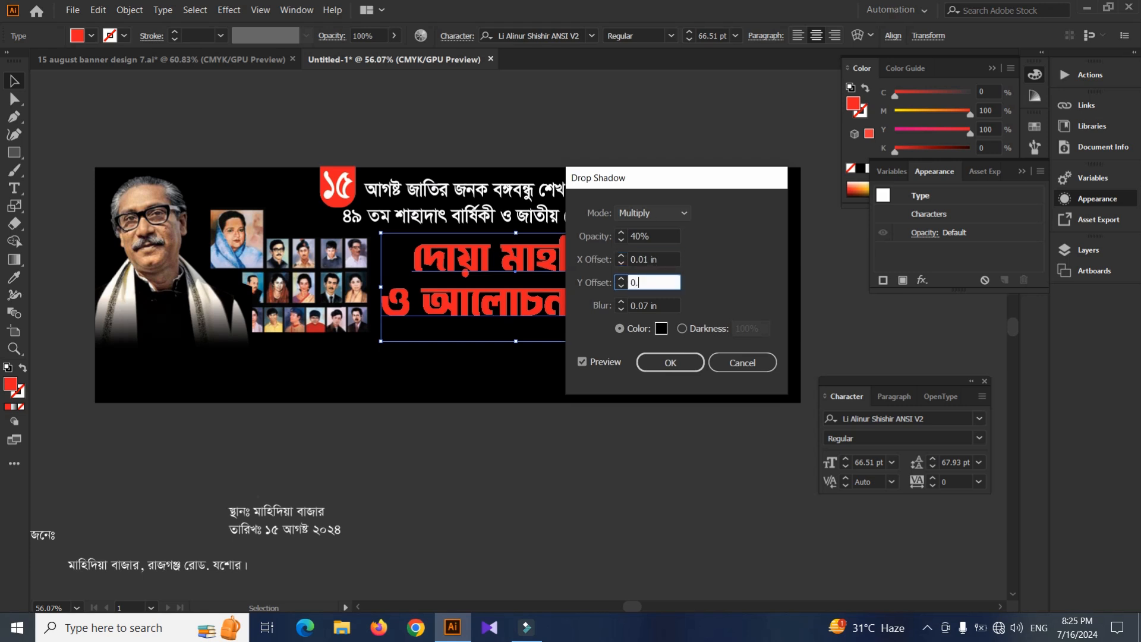
text(0.01)
key(Tab)
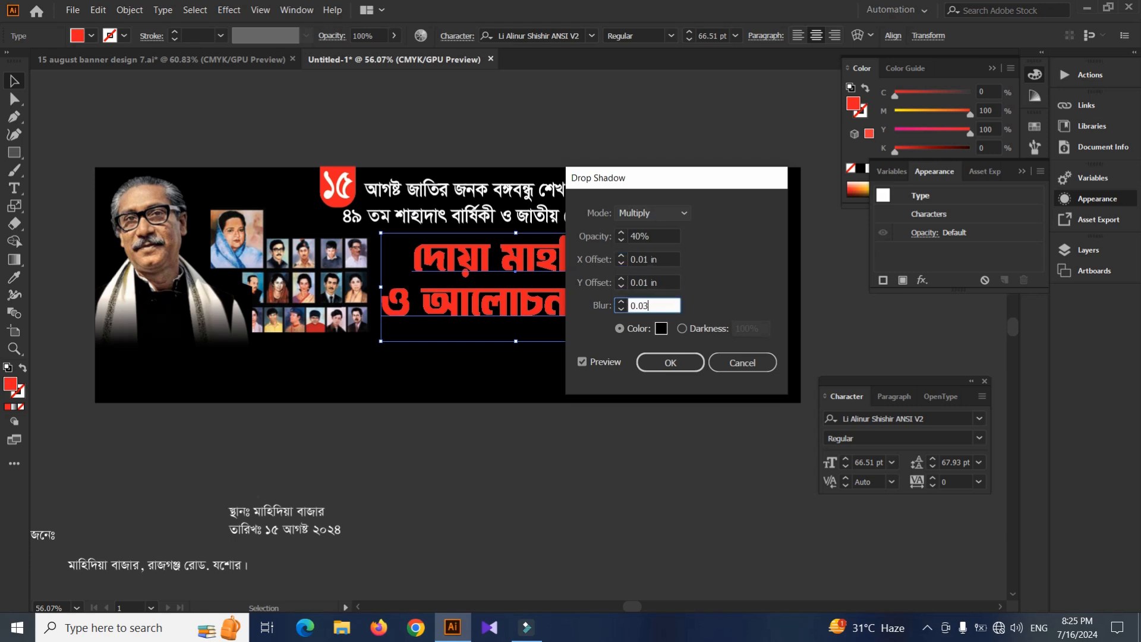
key(Return)
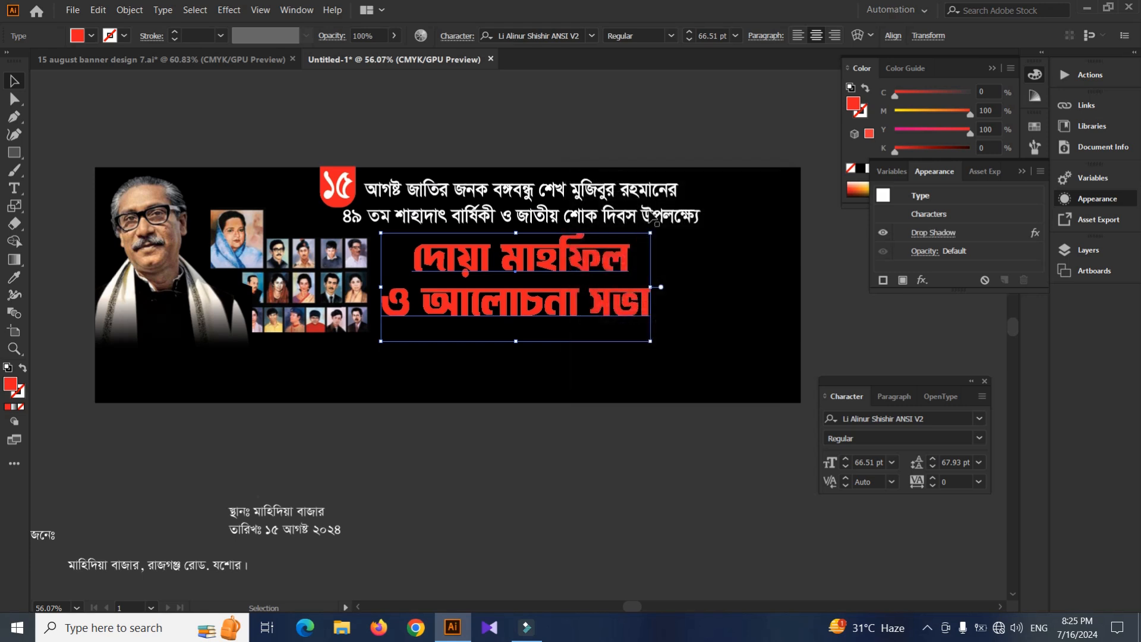
Add a white stroke of 9 pt to the দোয়া মাহফিল ও আলোচনা সভা title.
click(176, 34)
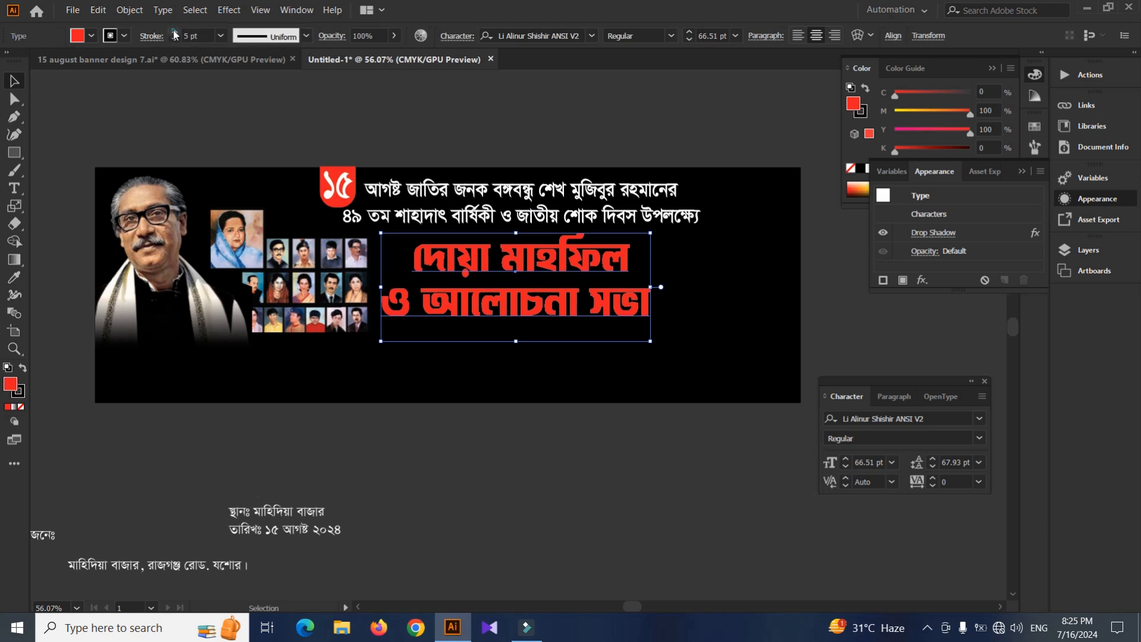
click(120, 36)
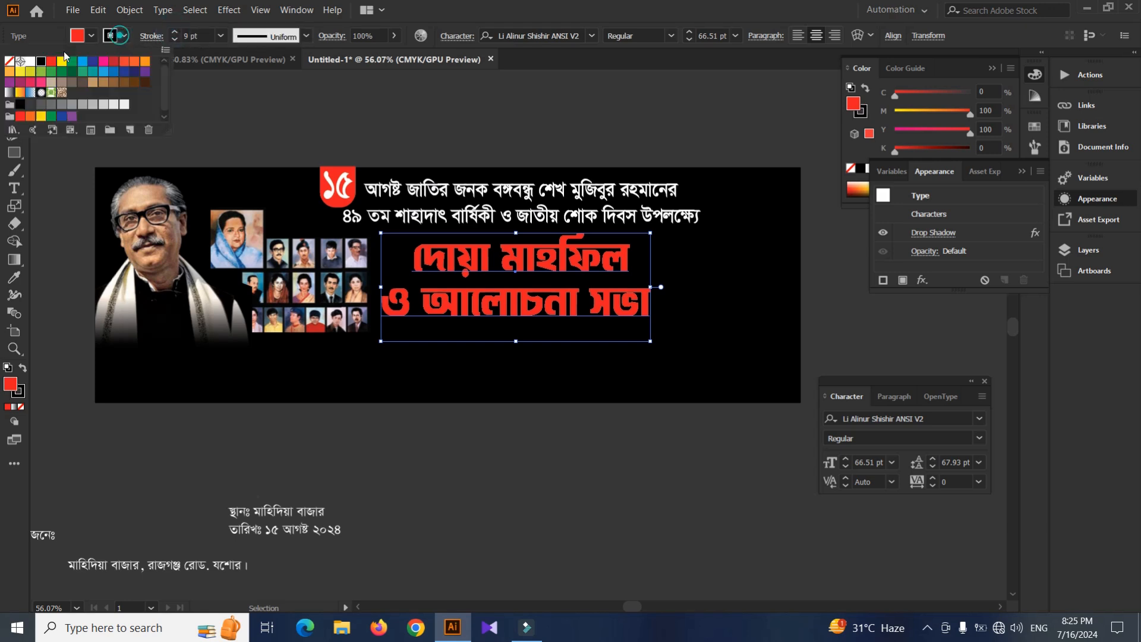
click(28, 62)
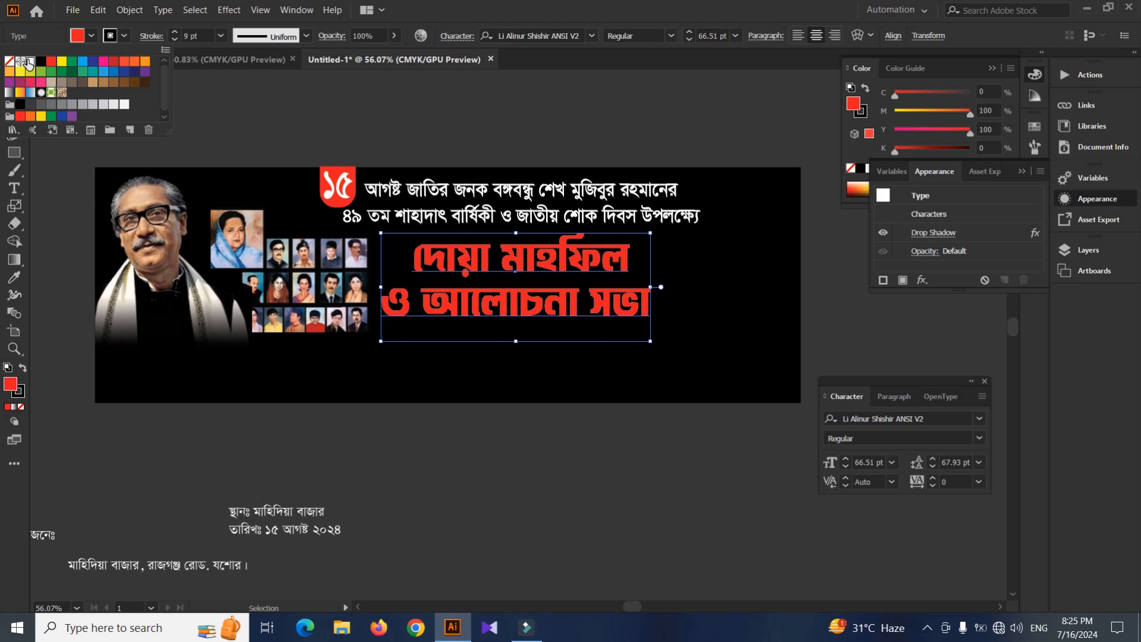
Give the title's white stroke round caps and round corners, and set its weight to 10 pt.
click(151, 36)
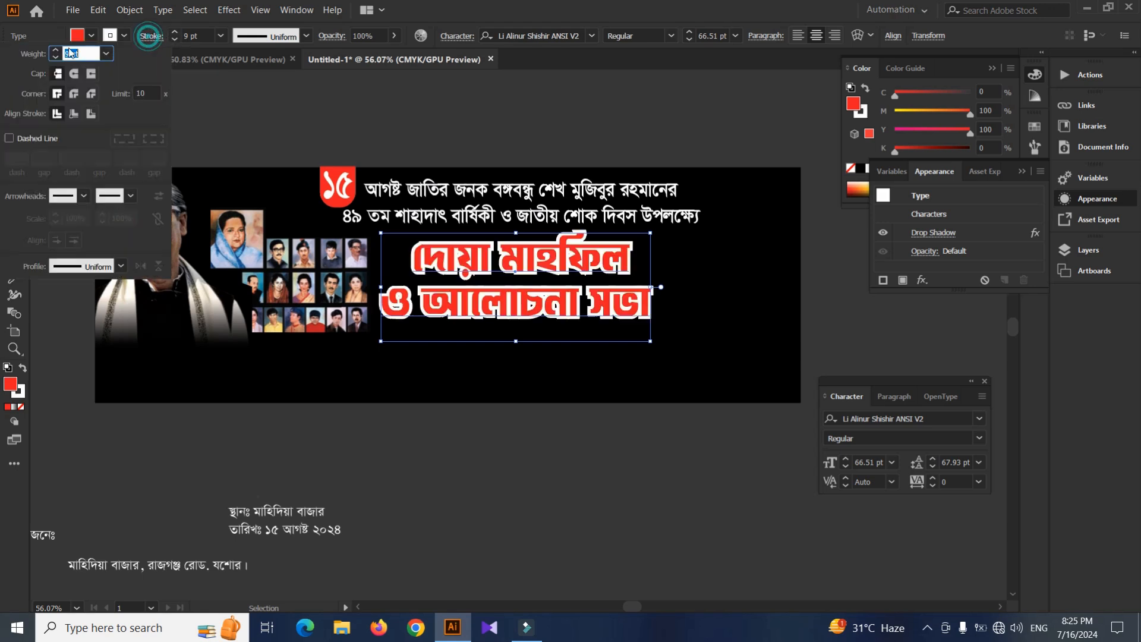
click(73, 73)
click(74, 93)
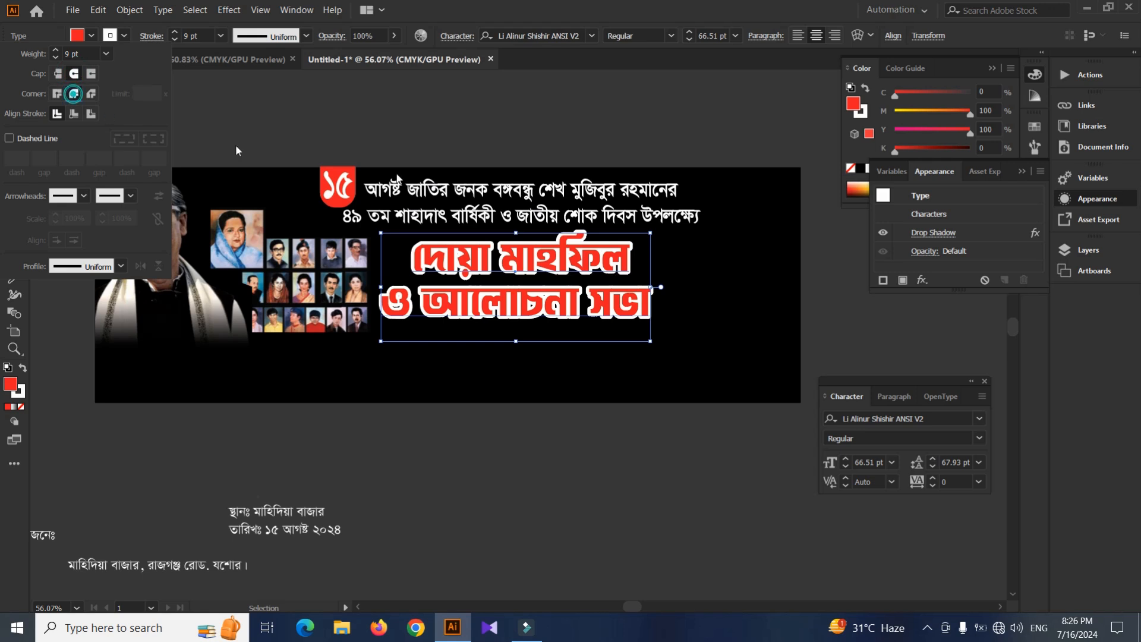
click(193, 35)
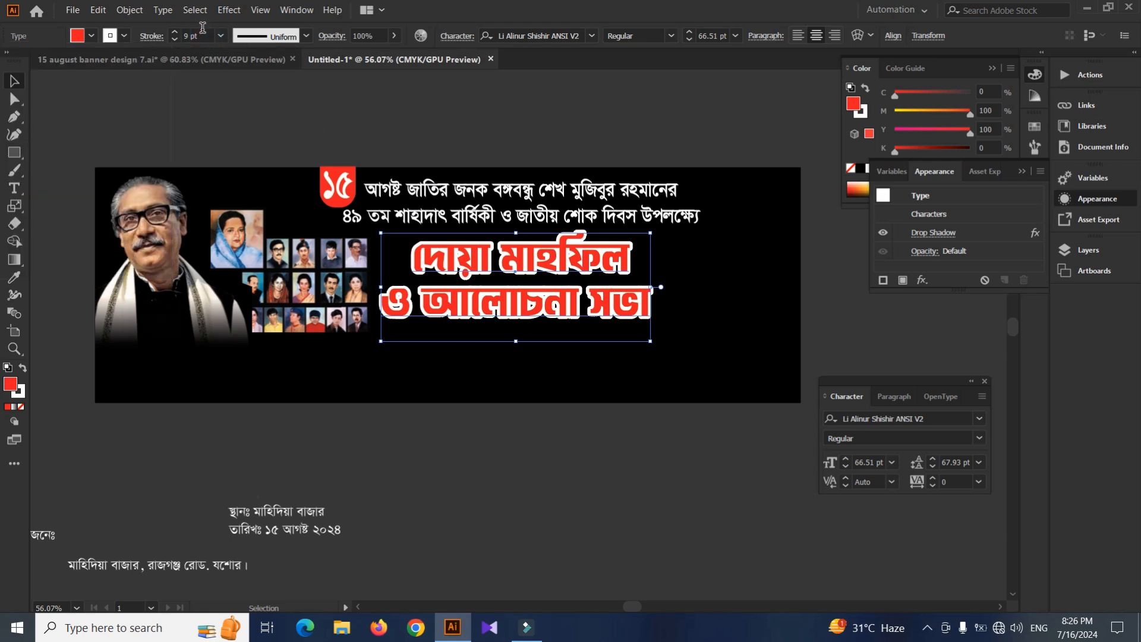
text(10)
key(Return)
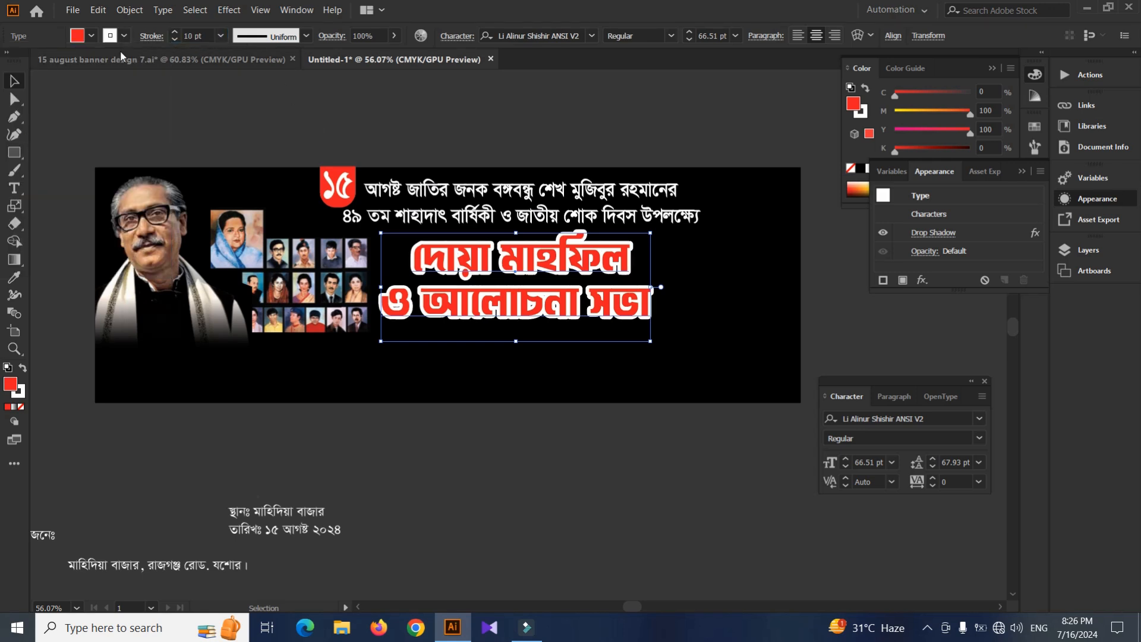
click(378, 141)
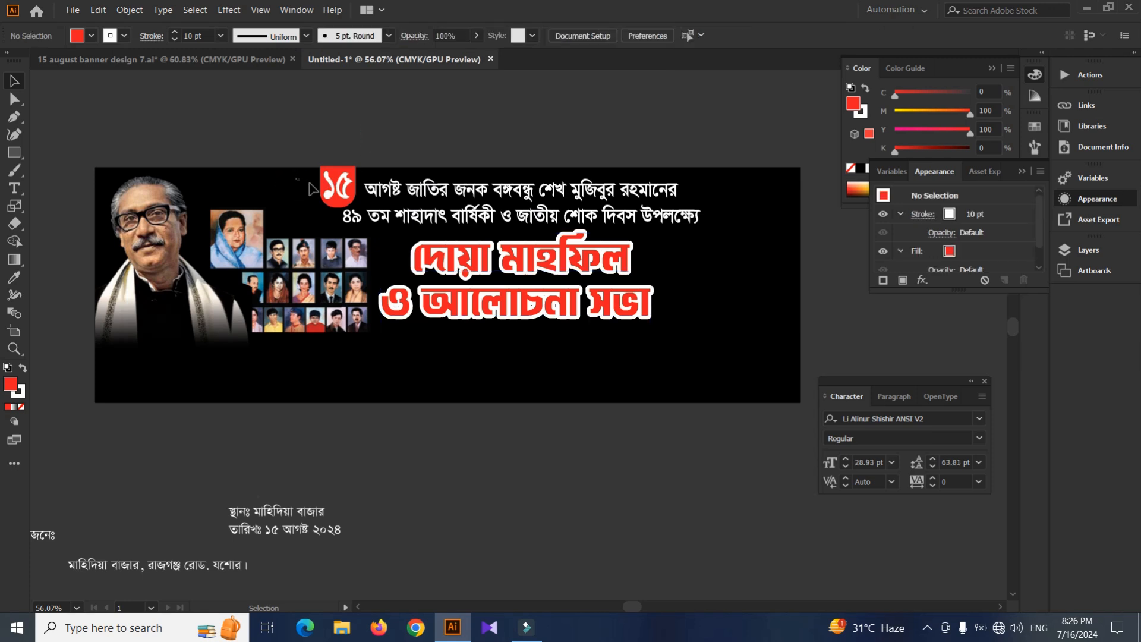
Nudge the outlined দোয়া মাহফিল ও আলোচনা সভা title slightly to the right.
click(315, 187)
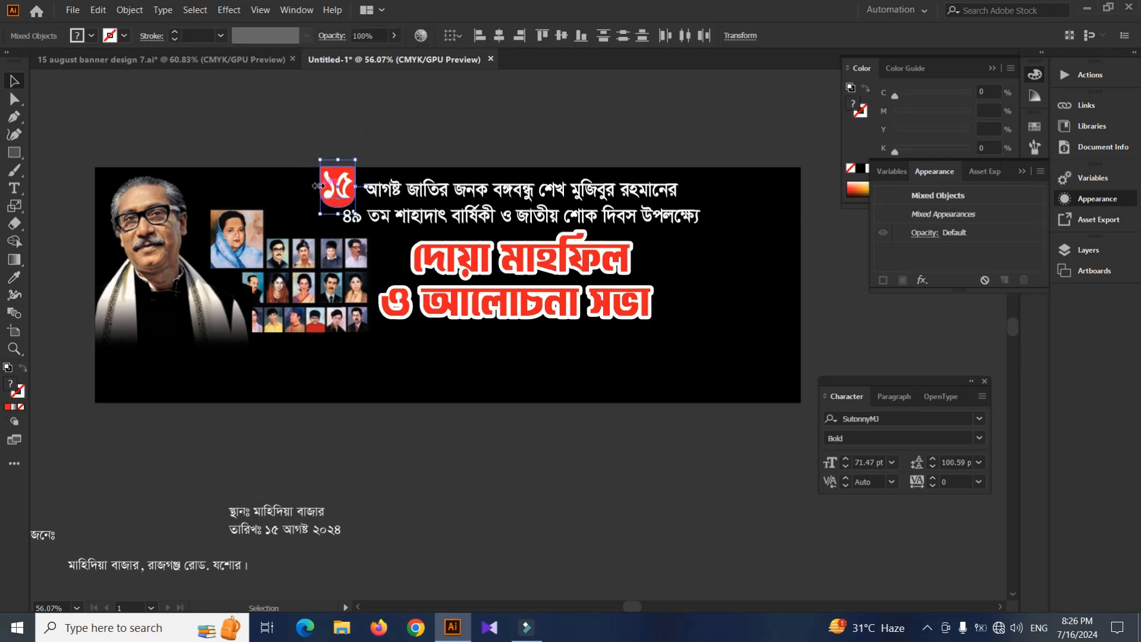
click(343, 145)
click(462, 274)
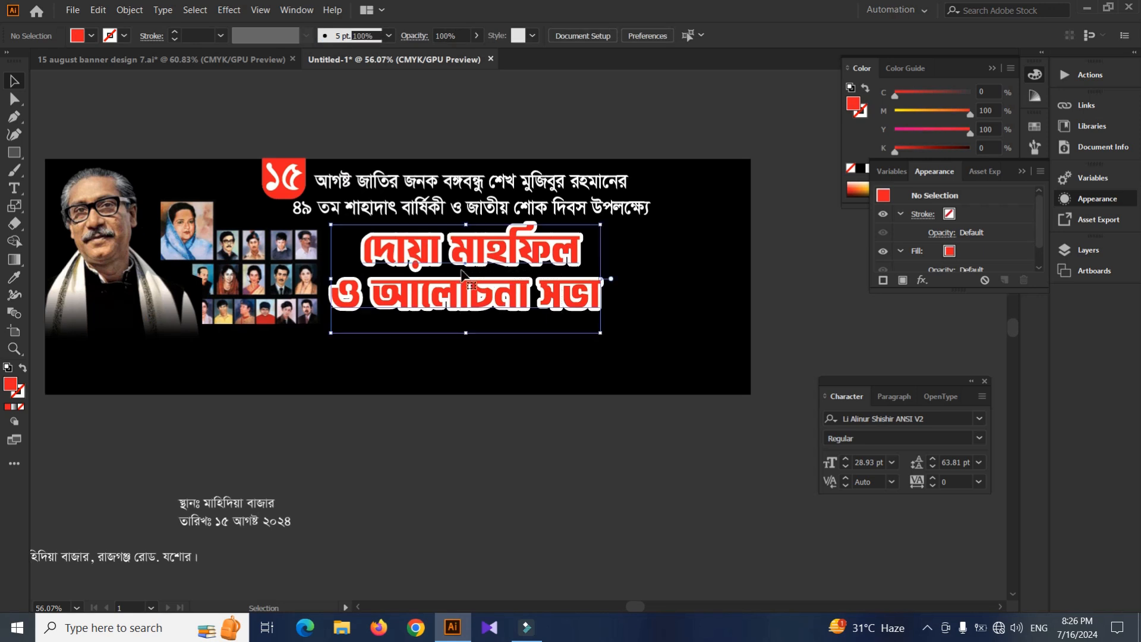
drag(463, 275, 467, 275)
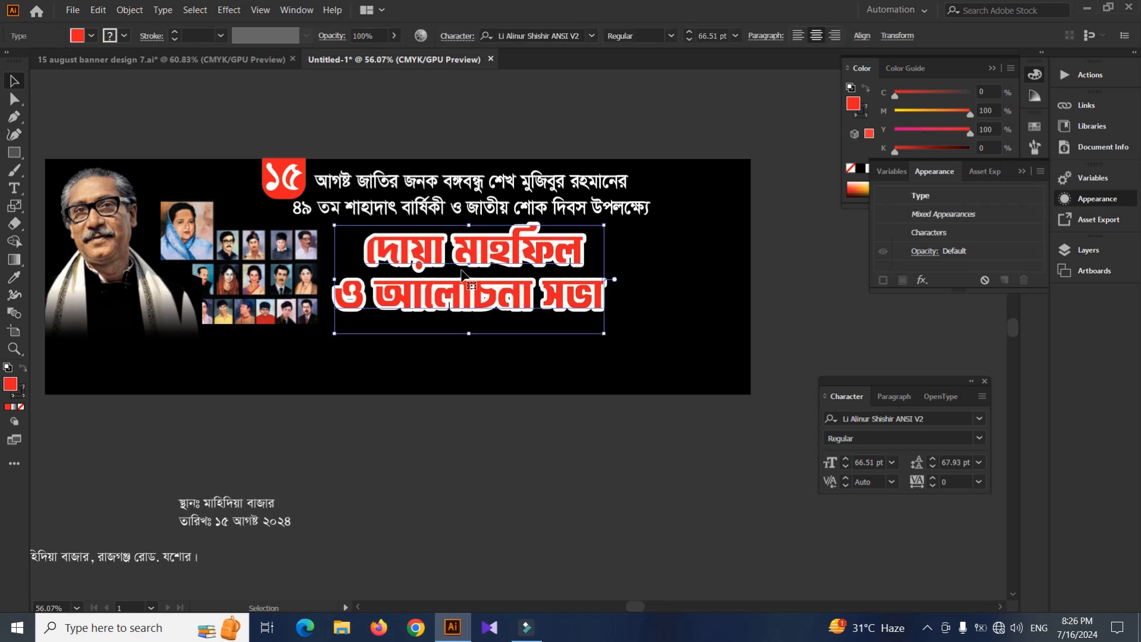
click(625, 395)
Place the আয়োজনেঃ label from below the banner into its lower-left corner, beneath the portrait.
scroll(565, 394, down, 3)
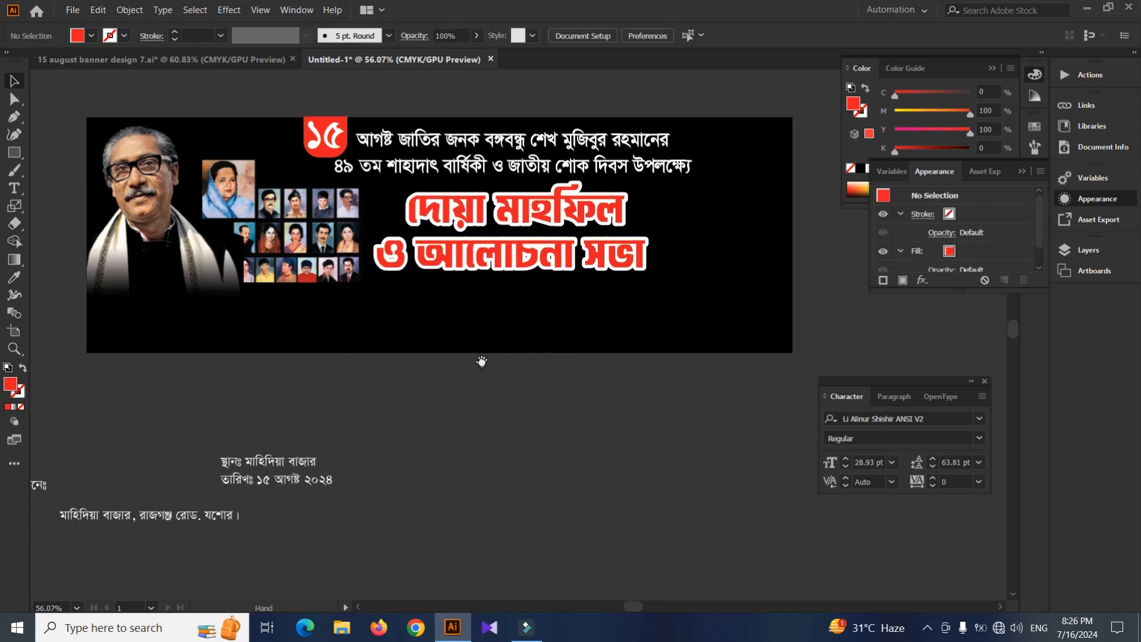
drag(562, 322, 481, 259)
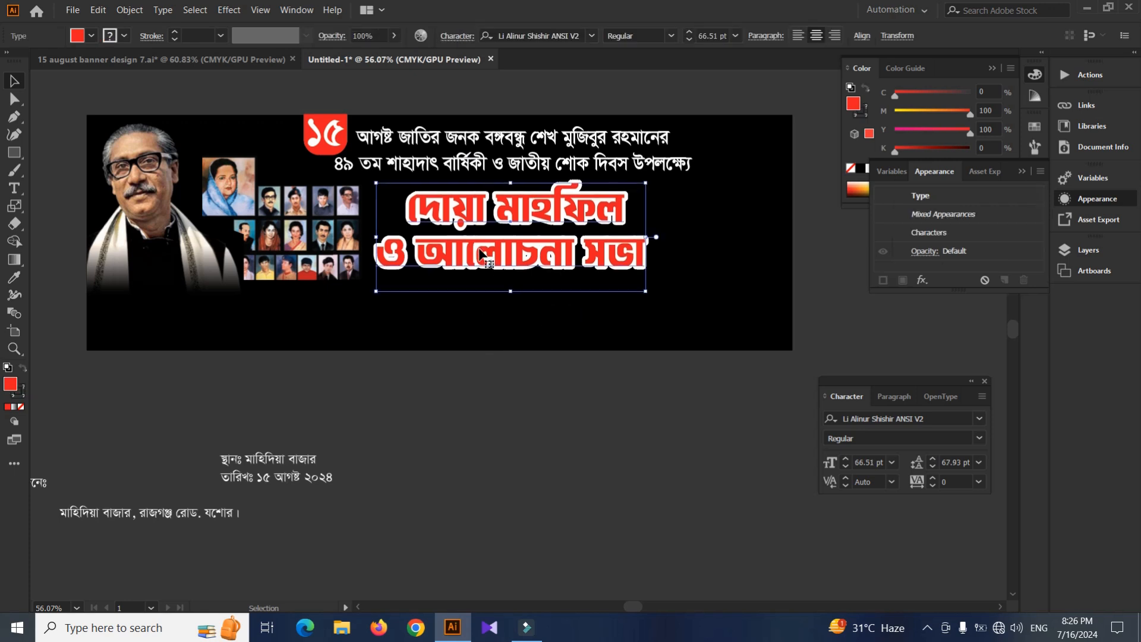
click(445, 371)
drag(267, 366, 323, 351)
drag(218, 350, 266, 299)
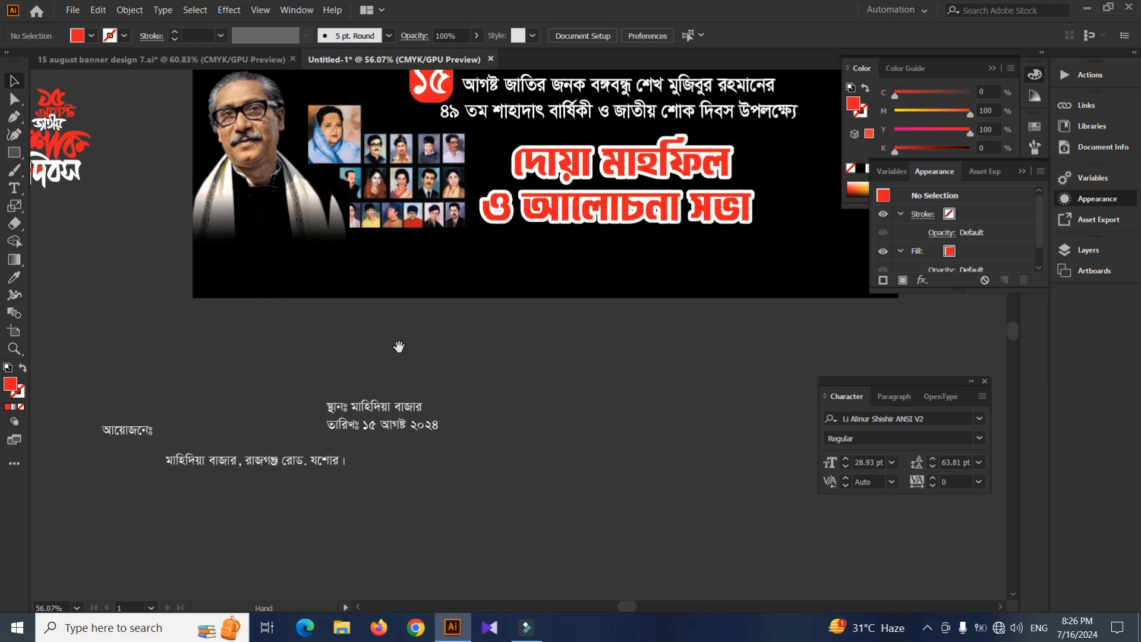
drag(562, 346, 328, 351)
drag(60, 384, 247, 361)
drag(183, 384, 224, 410)
drag(155, 429, 244, 306)
drag(273, 299, 283, 292)
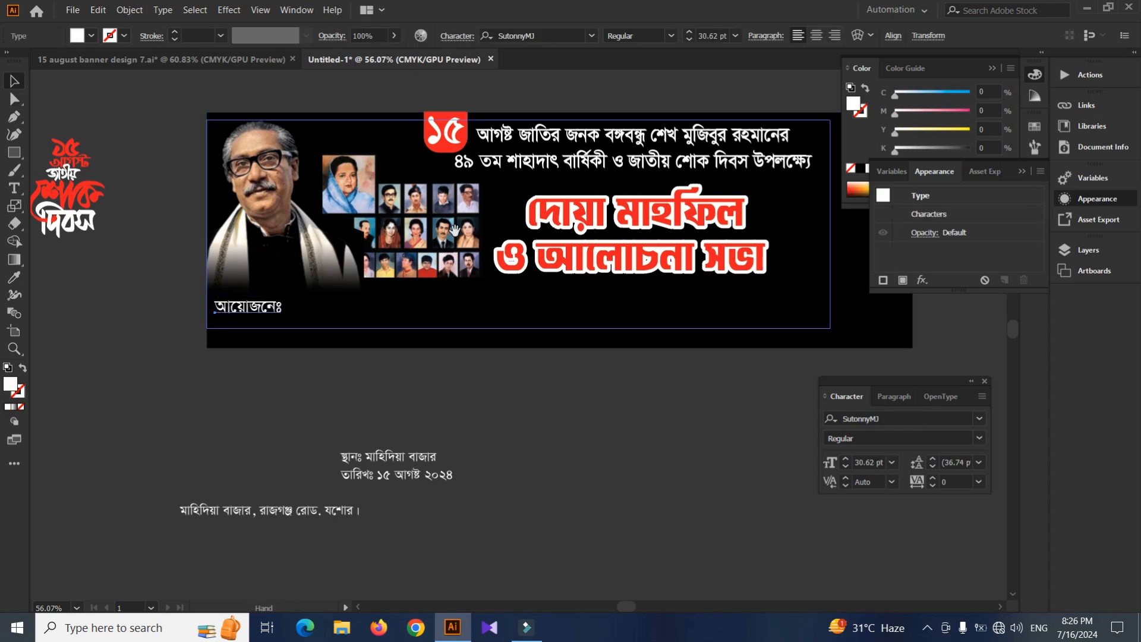
Change the আয়োজনেঃ label's font to Li Alinur Banglaborno ANSI V1 and enlarge it in the banner's lower-left corner.
drag(516, 237, 462, 229)
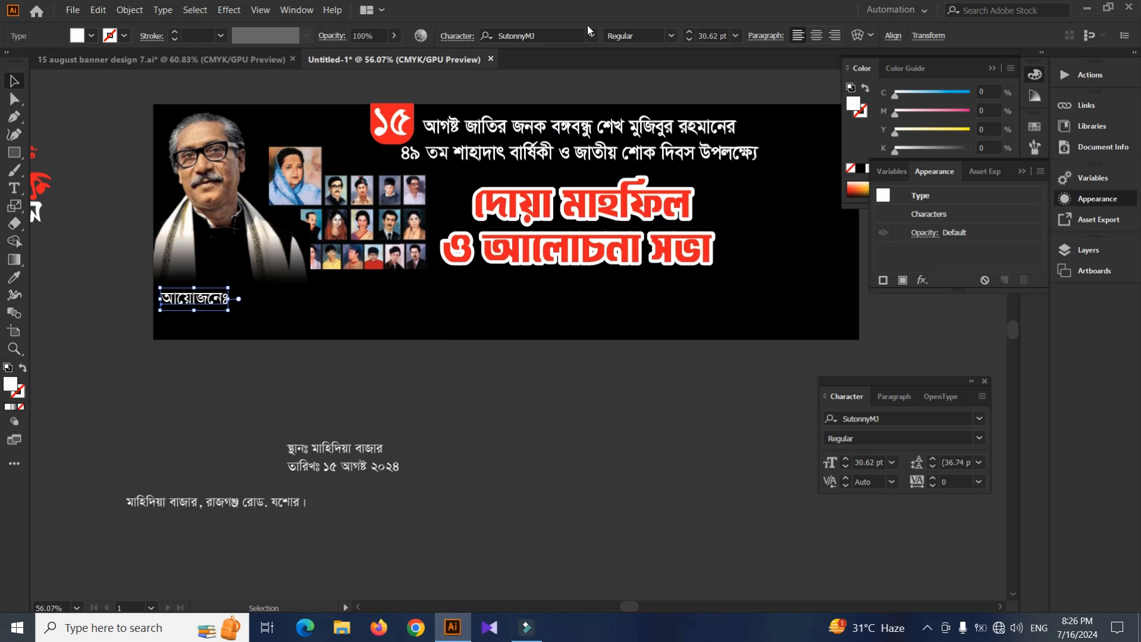
click(590, 31)
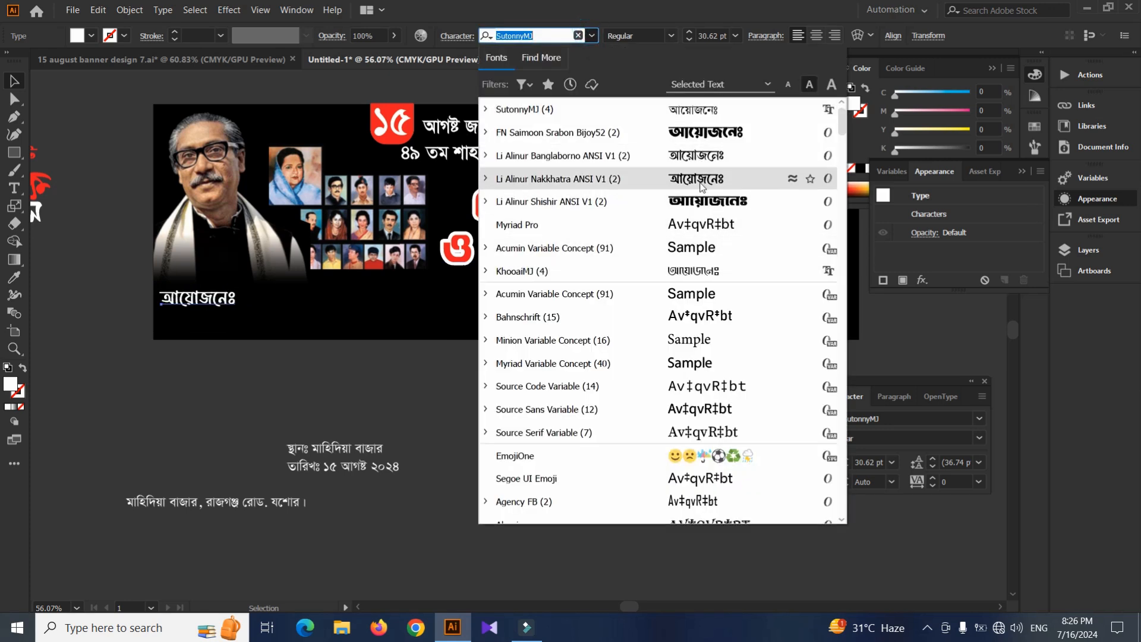
click(702, 157)
scroll(184, 294, up, 3)
key(s)
drag(226, 309, 289, 324)
key(v)
drag(209, 324, 209, 343)
click(206, 406)
Move the organiser's address line onto the banner, just right of the আয়োজনেঃ label.
drag(390, 403, 315, 429)
drag(329, 471, 275, 359)
drag(237, 409, 210, 444)
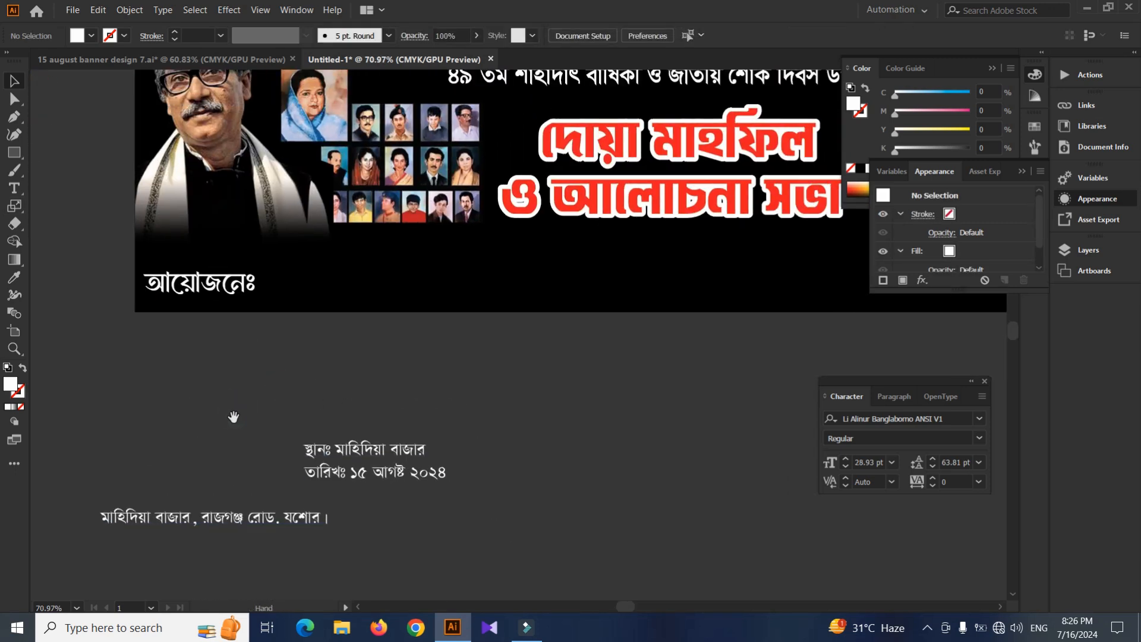
drag(280, 547, 460, 313)
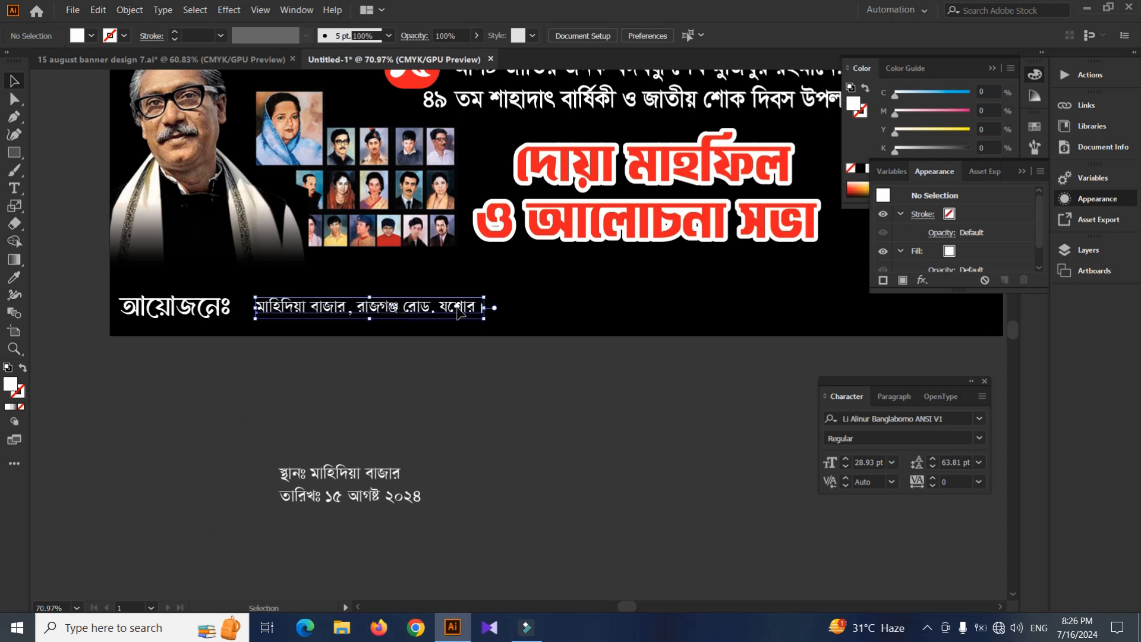
Enlarge the organiser's address line so it runs along the banner's bottom to about the title's right end, and adjust the আয়োজনেঃ label beside it.
key(s)
drag(510, 283, 794, 235)
drag(509, 343, 318, 331)
drag(604, 262, 706, 211)
drag(698, 242, 713, 208)
key(v)
drag(282, 377, 342, 364)
drag(256, 295, 247, 302)
key(s)
drag(763, 215, 778, 216)
drag(574, 335, 499, 374)
drag(503, 395, 399, 422)
key(v)
Scale the দোয়া মাহফিল ও আলোচনা সভা title up to about 80.97 pt with 82.71 pt line spacing.
drag(597, 247, 556, 229)
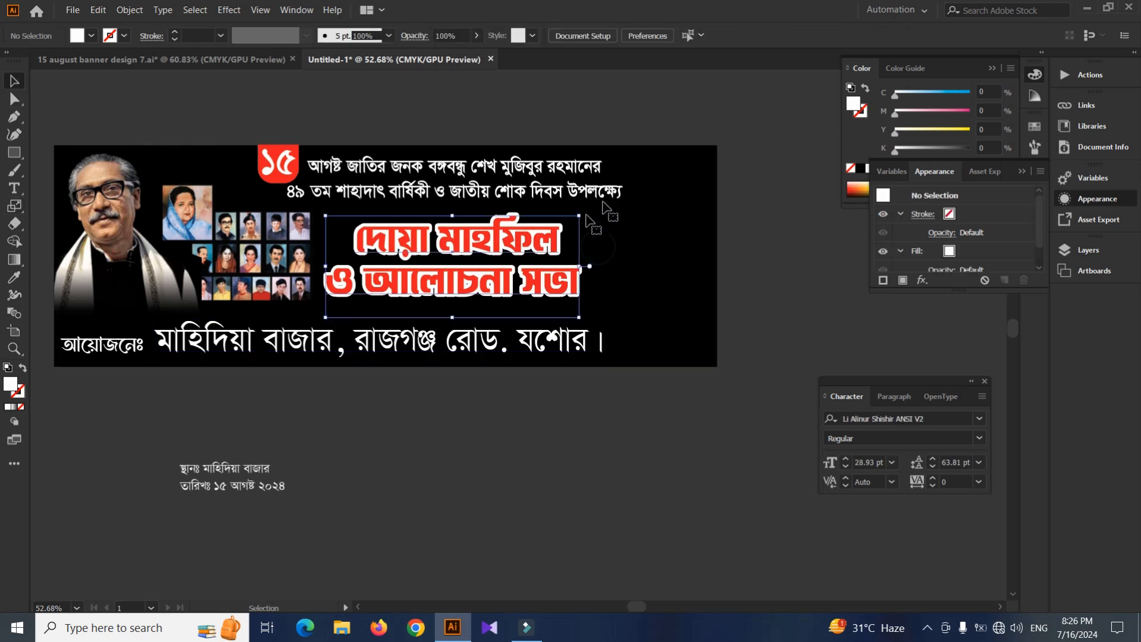
key(s)
drag(621, 190, 633, 156)
Shift the enlarged দোয়া মাহফিল ও আলোচনা সভা title rightward in small steps, away from the photo collage.
key(Right)
key(Right)
key(Right)
key(Right)
key(Right)
key(Right)
key(Right)
key(Right)
key(Right)
key(Right)
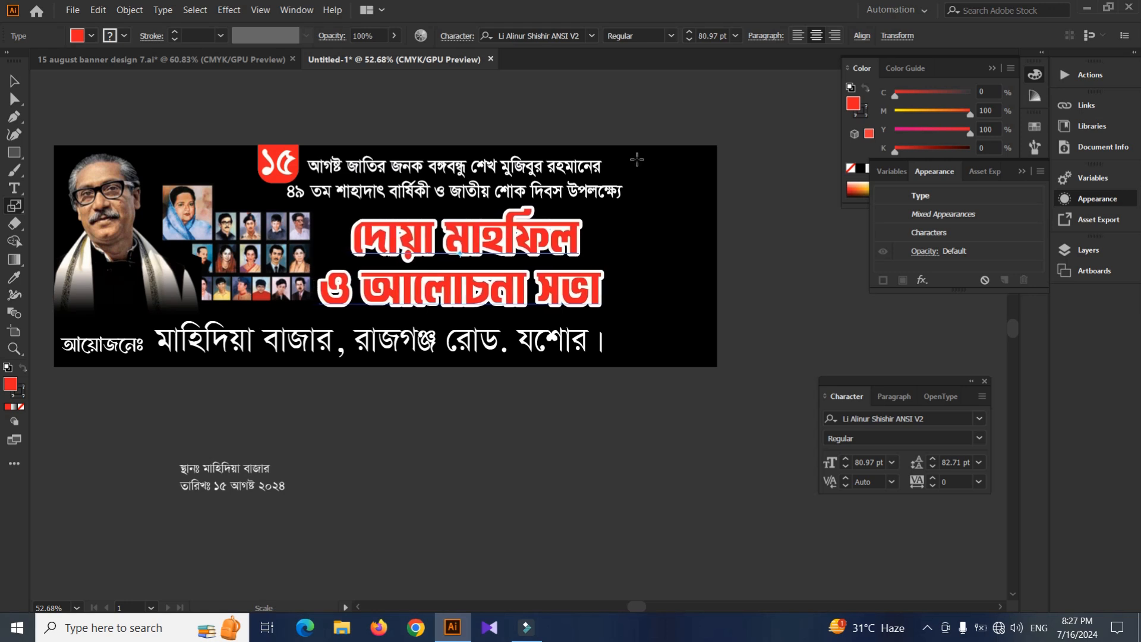
key(v)
click(494, 417)
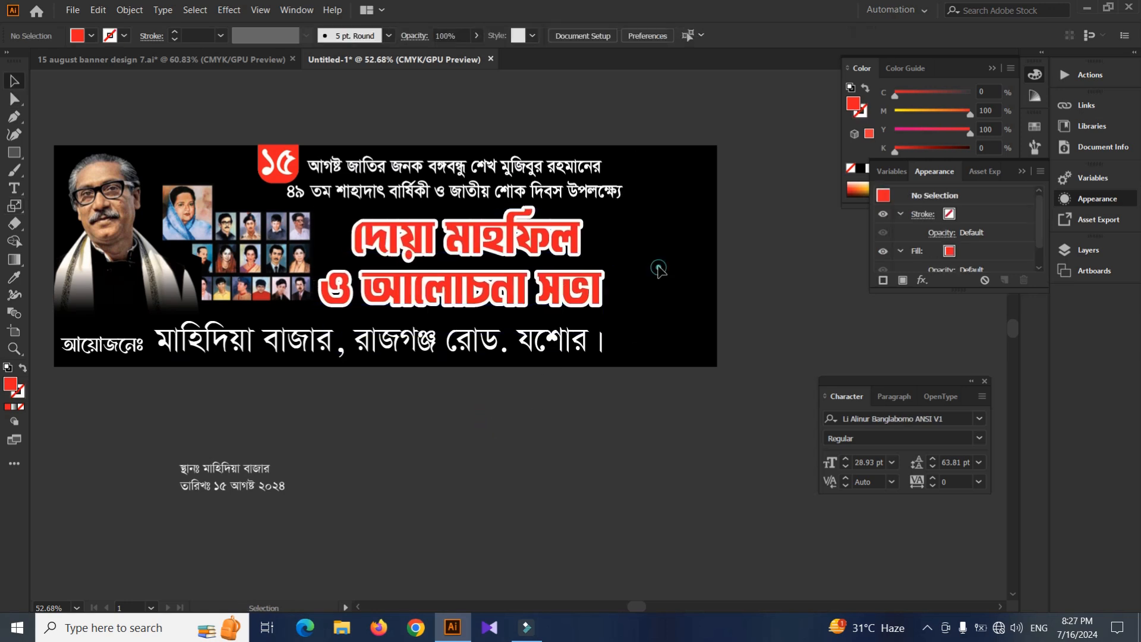
drag(652, 282, 648, 285)
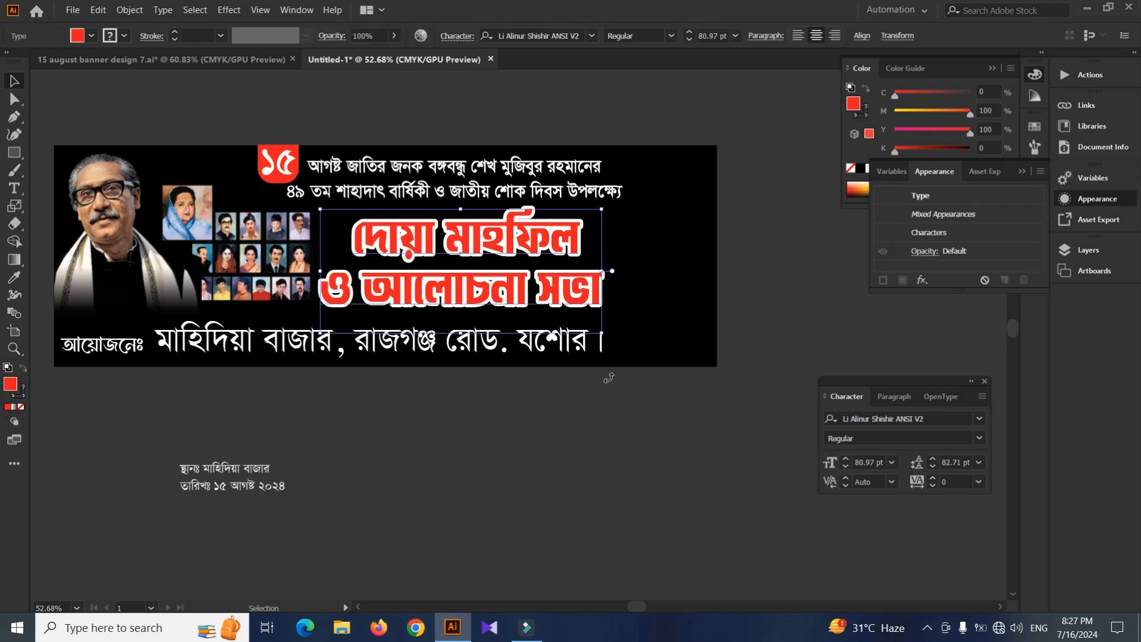
click(646, 276)
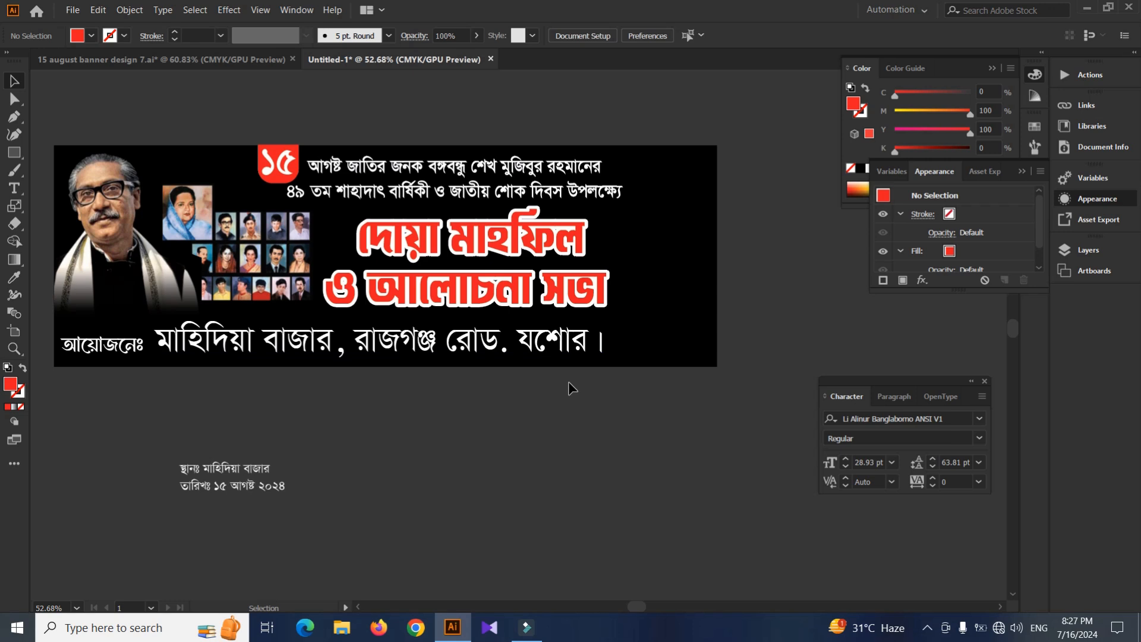
Unlock all objects and extend the black background rectangle on its right side to a width of about 16.18 in.
key(ctrl+alt+2)
click(593, 416)
click(660, 319)
drag(717, 257, 806, 256)
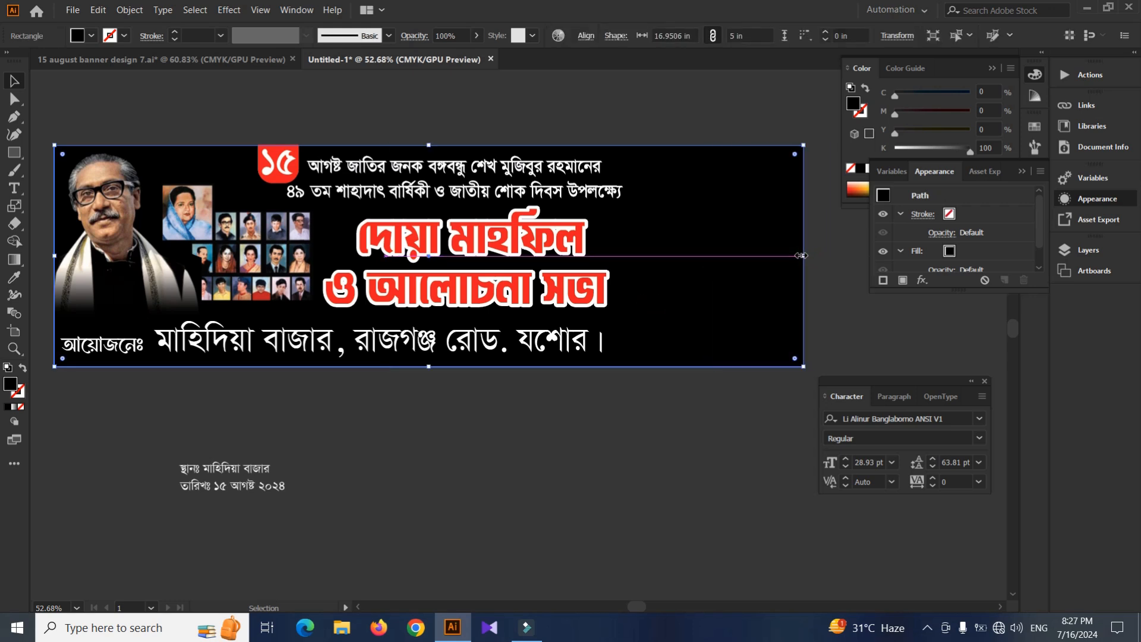
drag(613, 402, 538, 403)
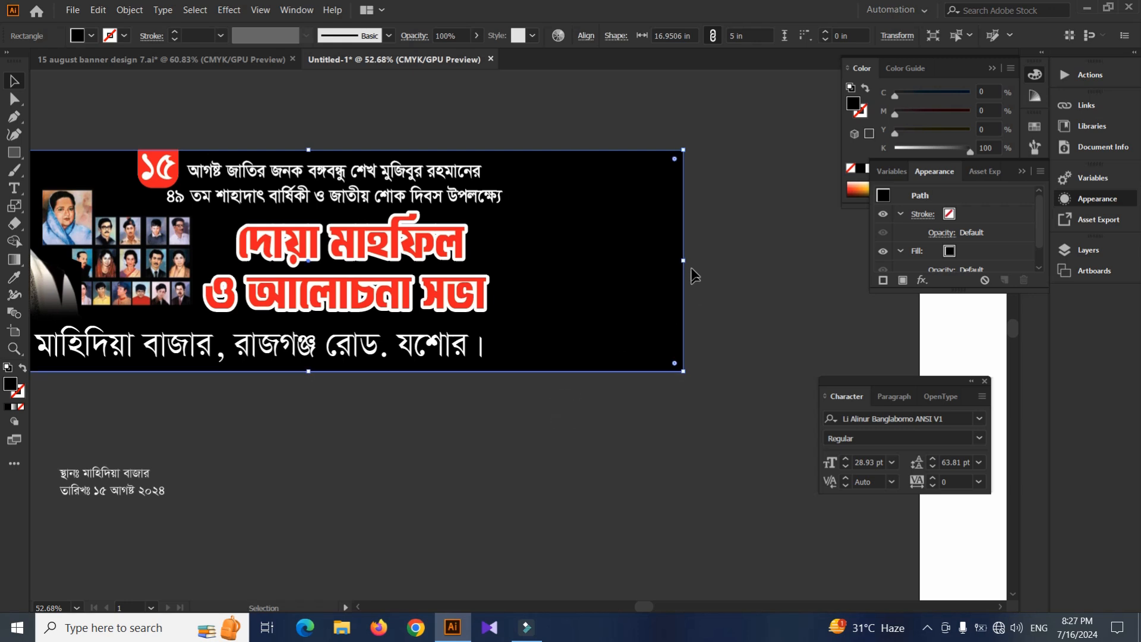
drag(684, 262, 649, 260)
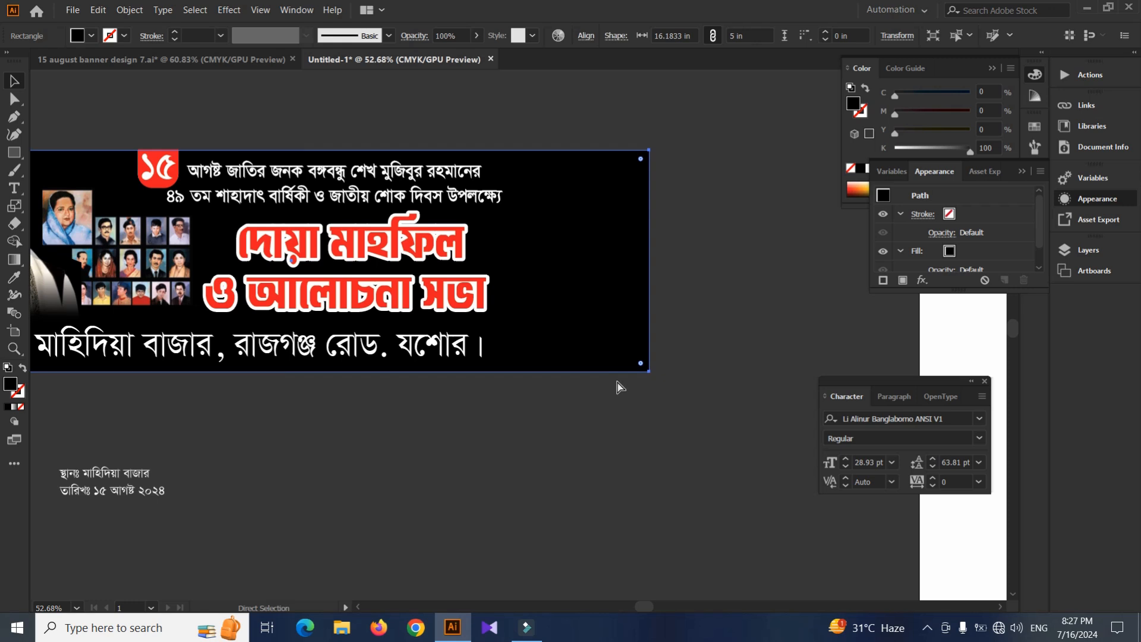
Move the venue and date text from below the banner onto the black area to the right of the organiser's address line.
click(618, 383)
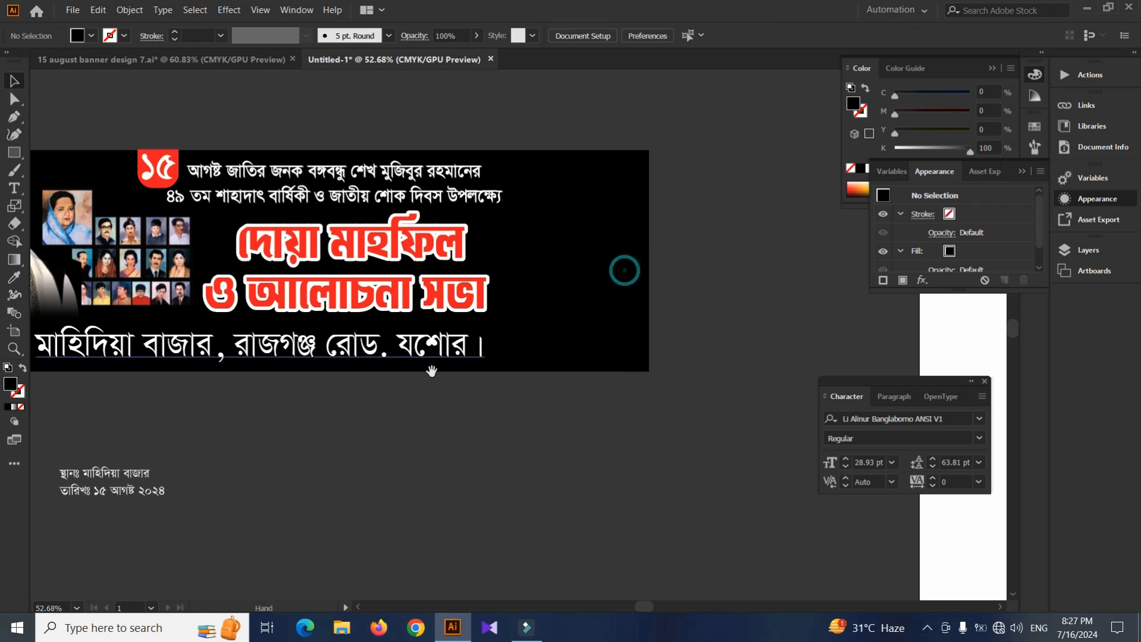
drag(432, 370, 475, 366)
click(624, 397)
drag(161, 468, 618, 328)
drag(497, 389, 415, 393)
drag(533, 302, 543, 301)
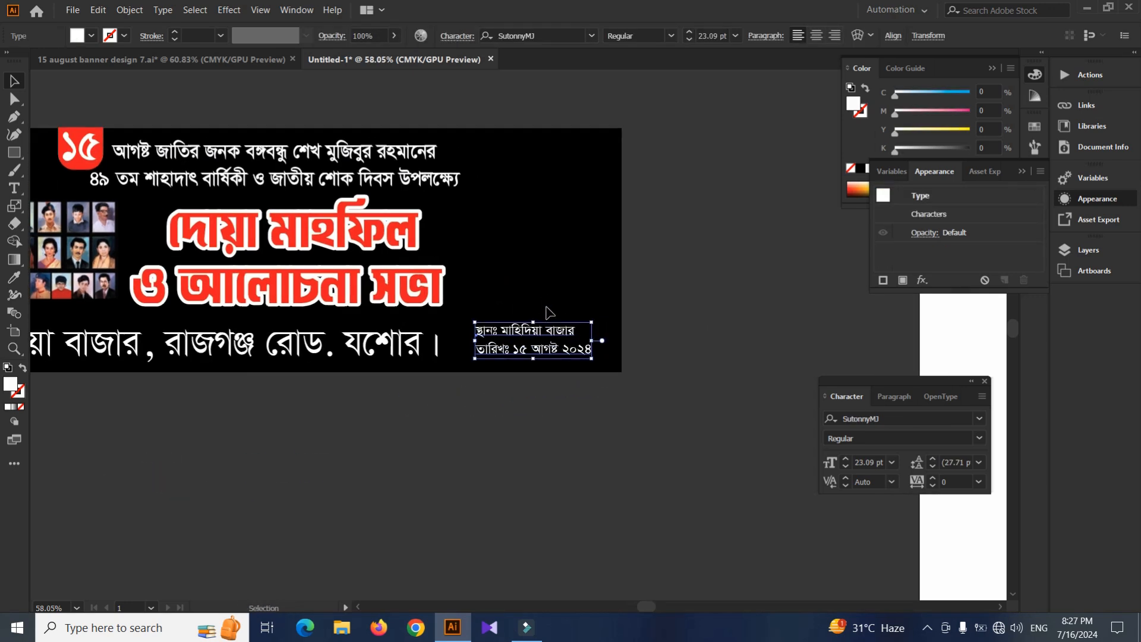
Nudge the venue and date text rightward and slightly up, closer to the background's right edge.
key(Right)
key(Right)
key(Right)
key(Right)
key(Right)
key(Right)
key(Right)
key(Right)
key(Right)
key(Right)
key(Right)
key(Right)
key(Right)
key(Right)
key(Up)
key(Up)
key(Up)
key(Up)
key(Up)
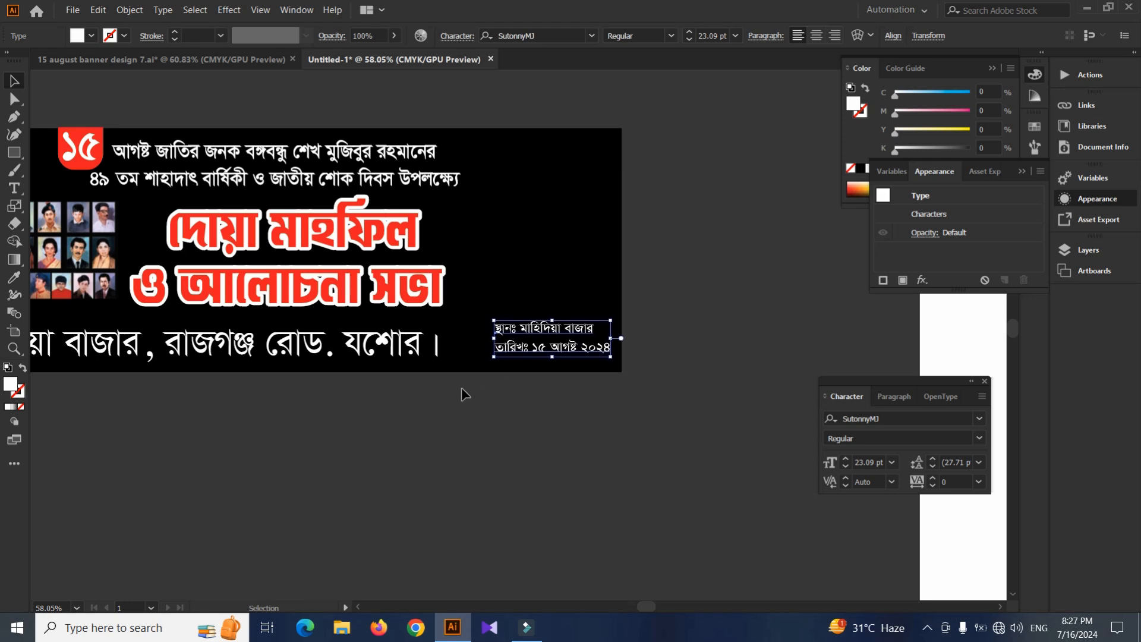
click(463, 382)
Draw a straight vertical line about 0.71 in tall with the Pen tool, just left of the venue and date text.
drag(499, 351, 581, 315)
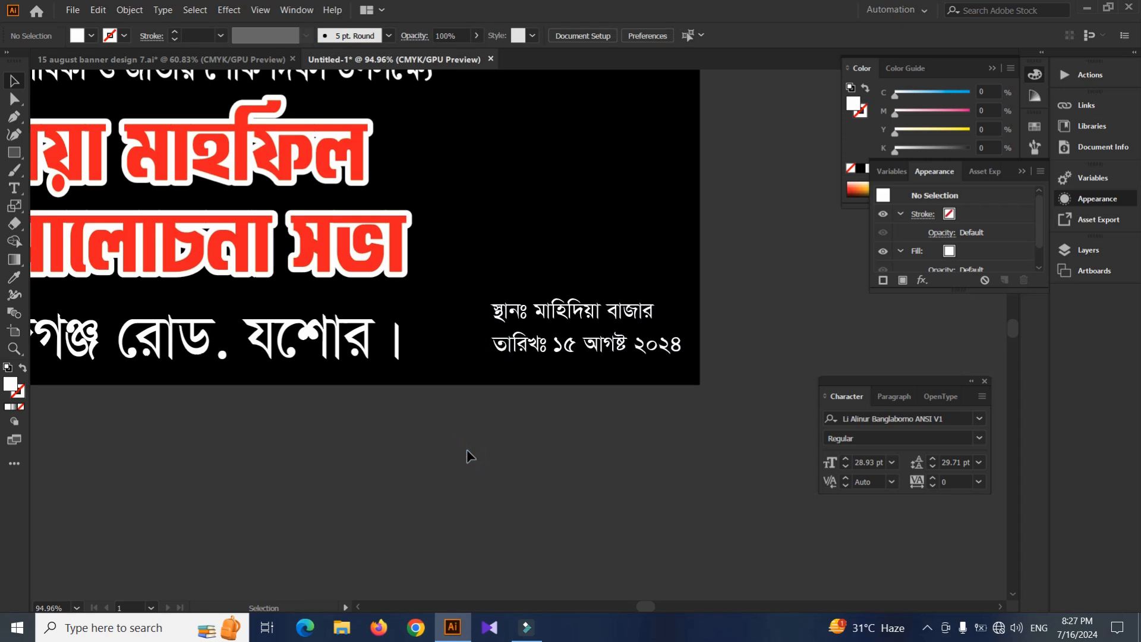
click(474, 355)
shift+click(474, 298)
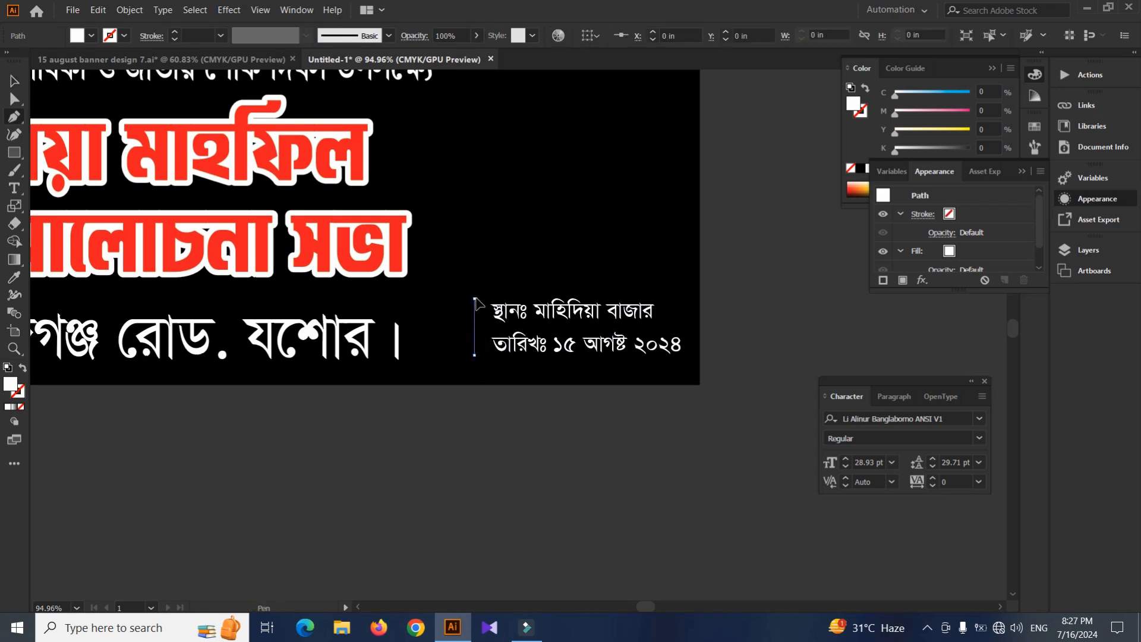
key(v)
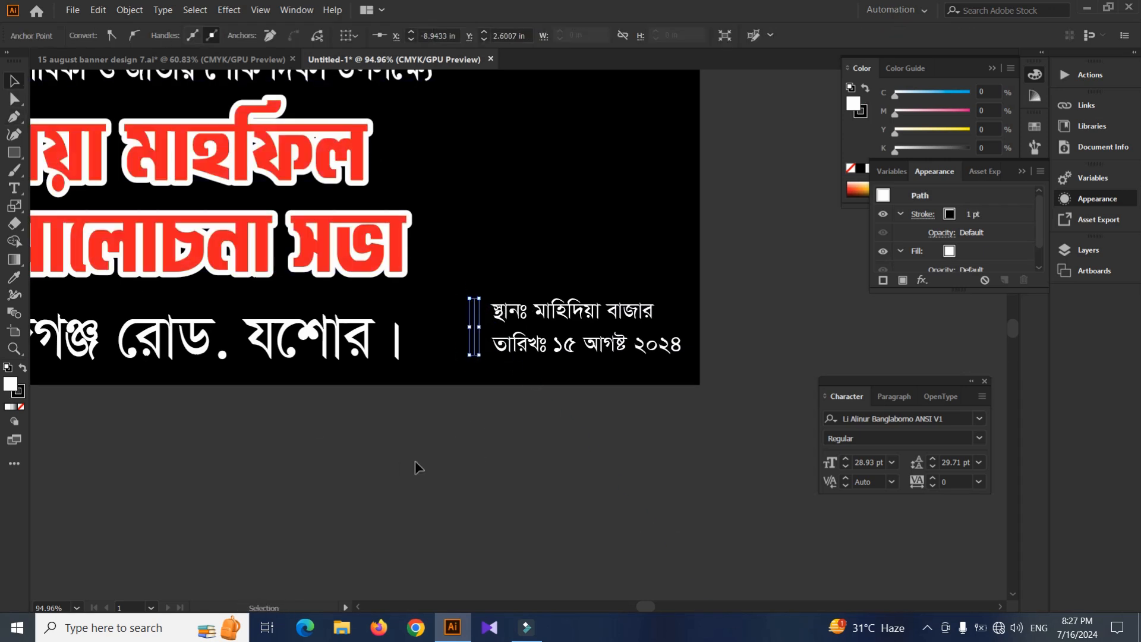
Set the stroke of the vertical line beside the venue text to white.
click(465, 308)
click(474, 342)
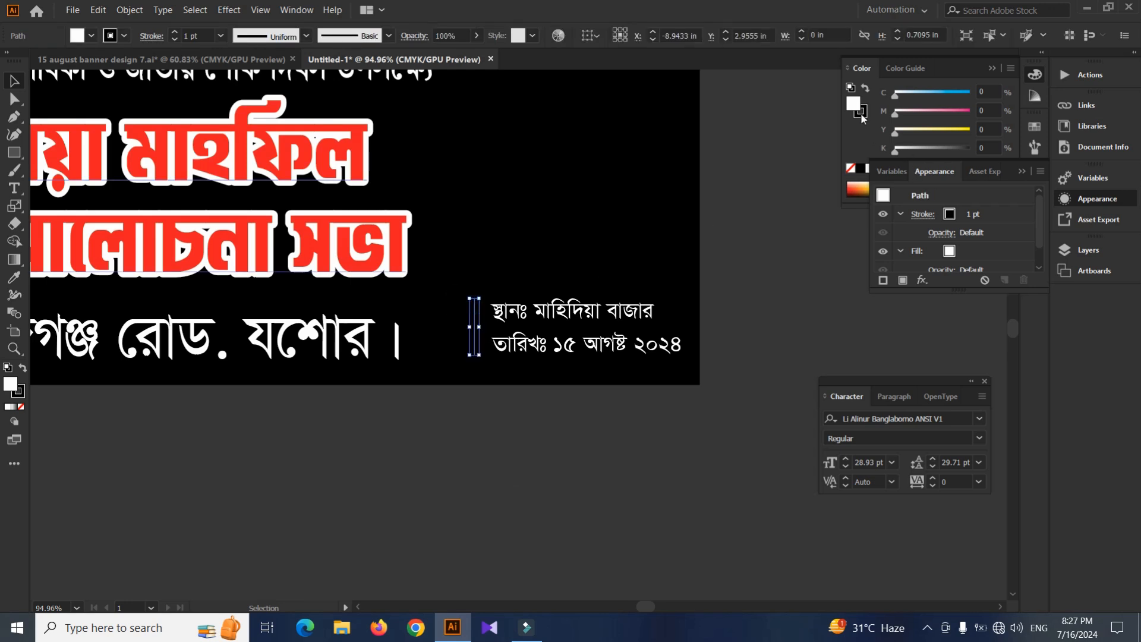
click(862, 113)
click(928, 148)
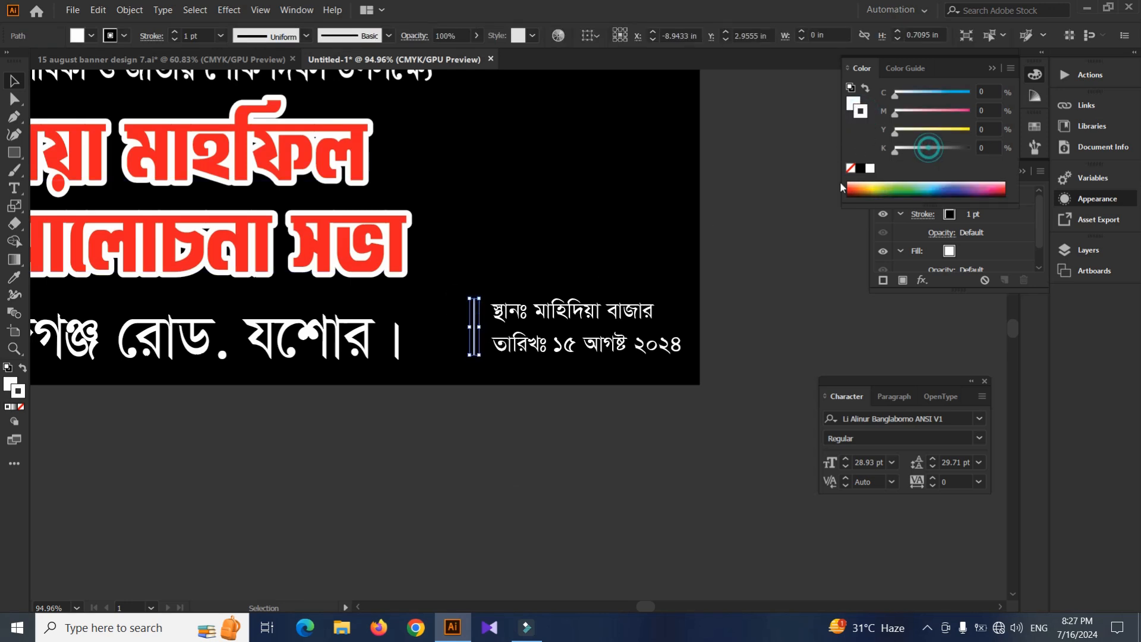
click(772, 205)
Scale the vertical line down to about 0.64 in tall and try a cyan stroke on it.
click(476, 342)
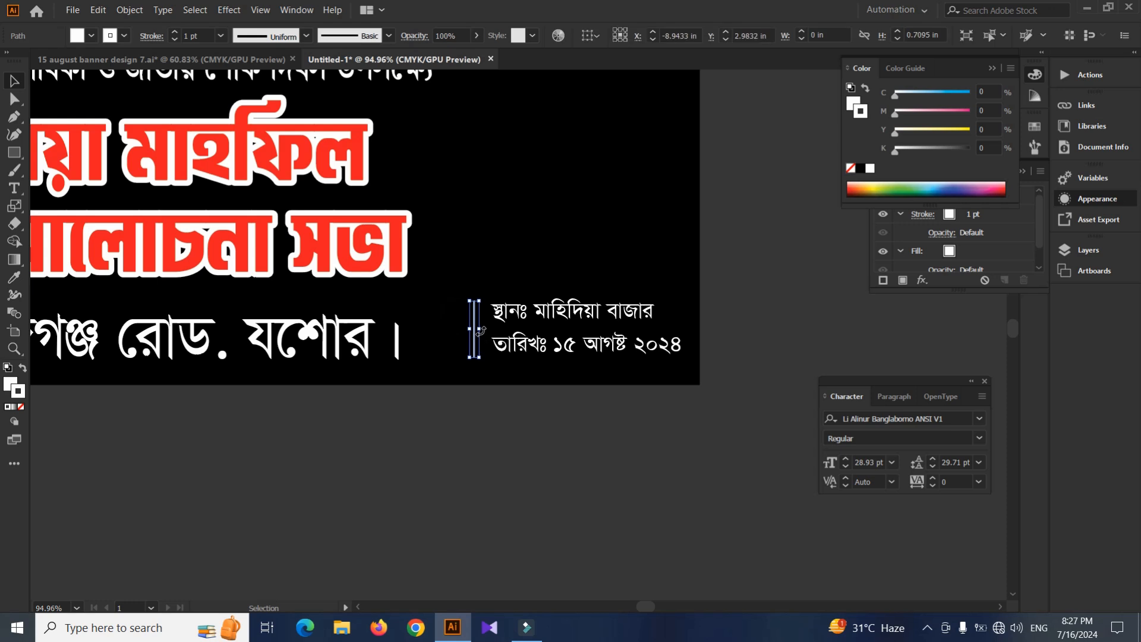
key(s)
drag(499, 276, 505, 257)
key(a)
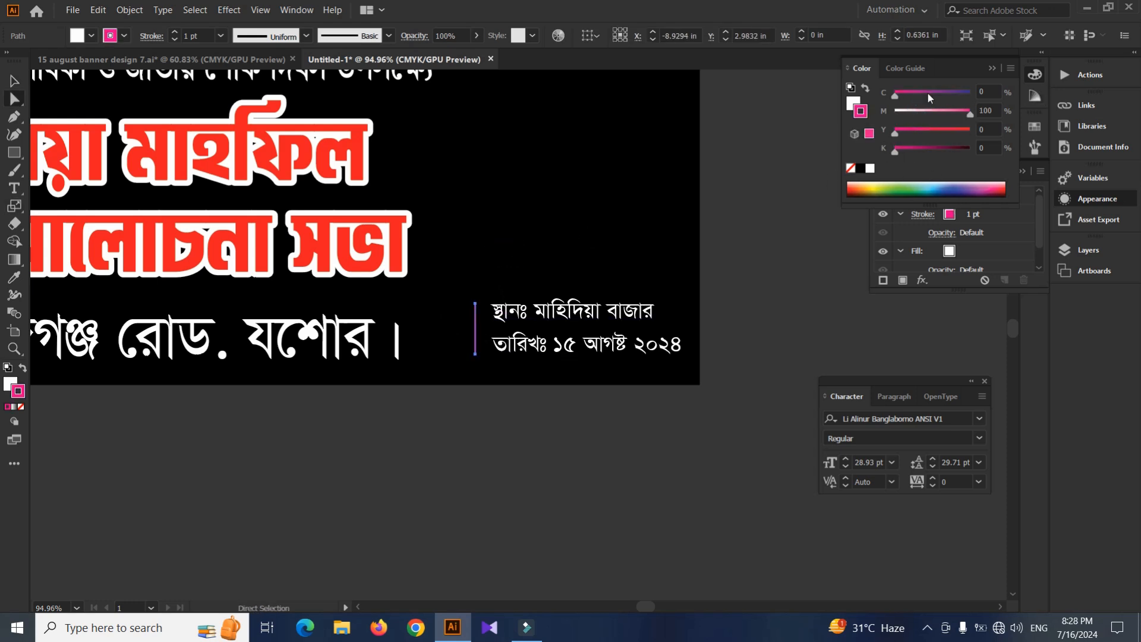
drag(917, 113, 894, 113)
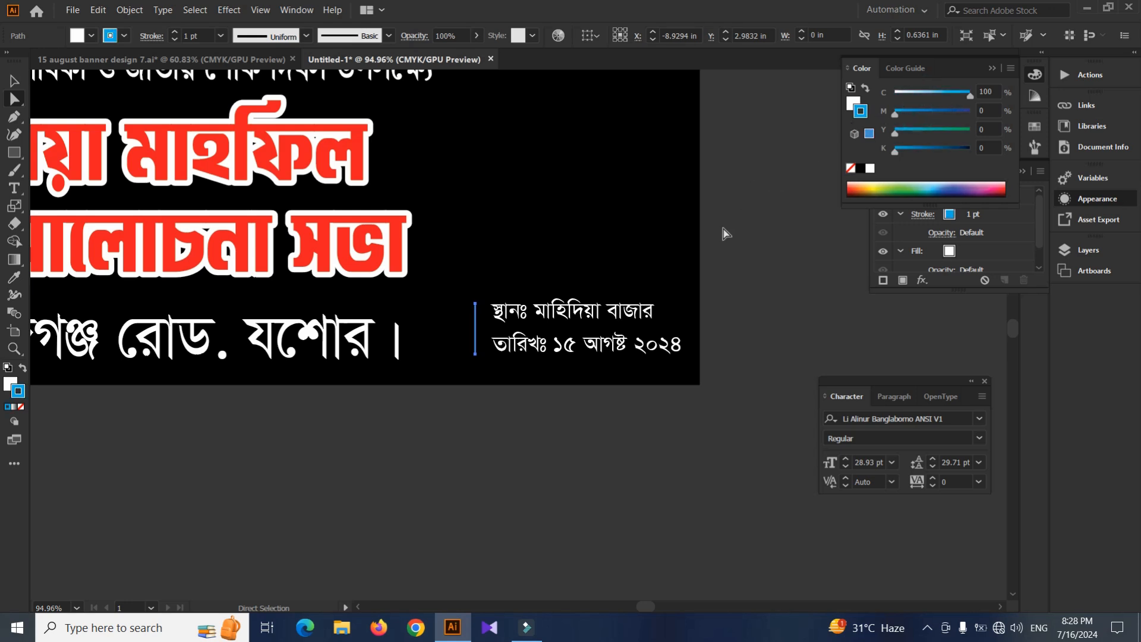
click(478, 337)
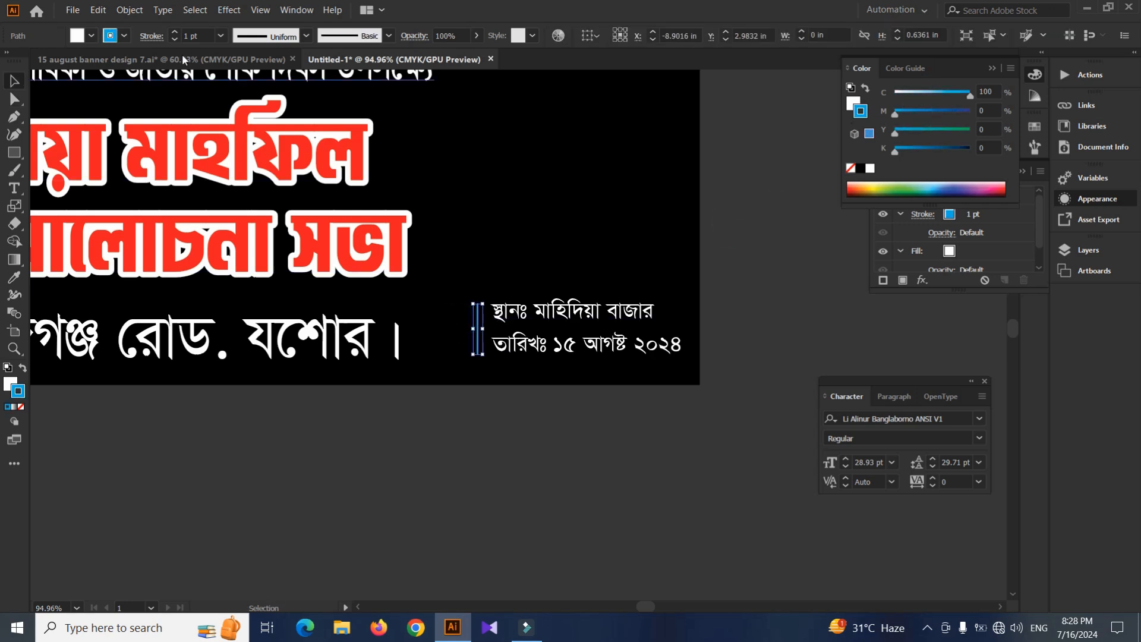
Give the vertical line a 3 pt stroke in orange (M 80, Y 95).
drag(209, 36, 138, 39)
text(3)
key(Return)
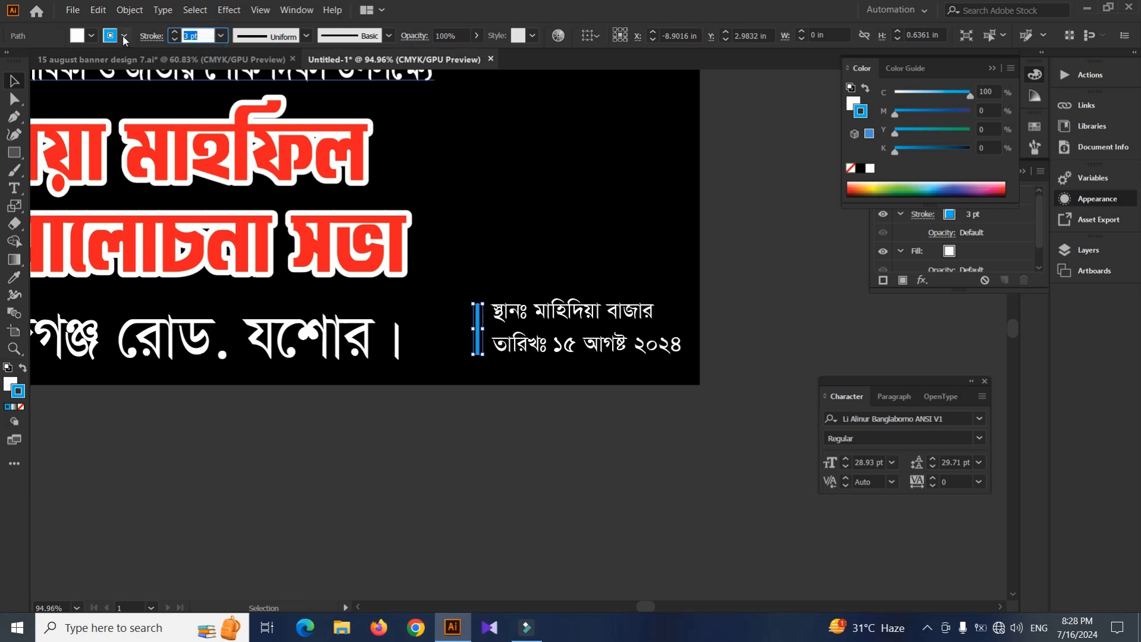
click(123, 36)
click(132, 62)
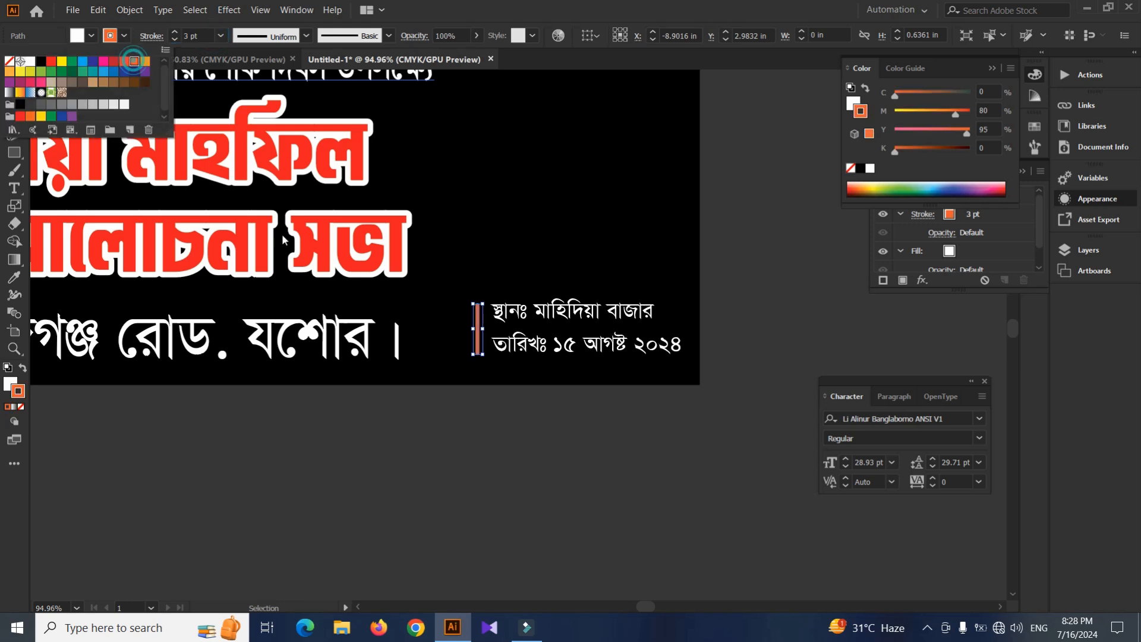
click(411, 407)
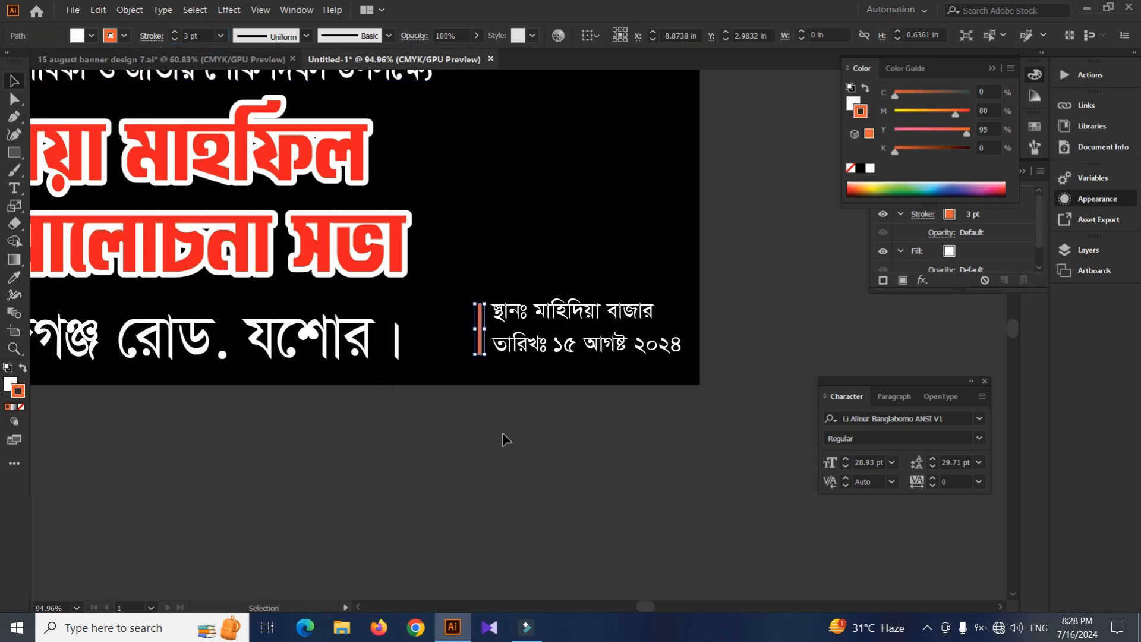
Tighten the venue and date text's line spacing to 27.71 pt and nudge it left and down beside the orange line.
drag(483, 389, 455, 399)
drag(491, 363, 441, 349)
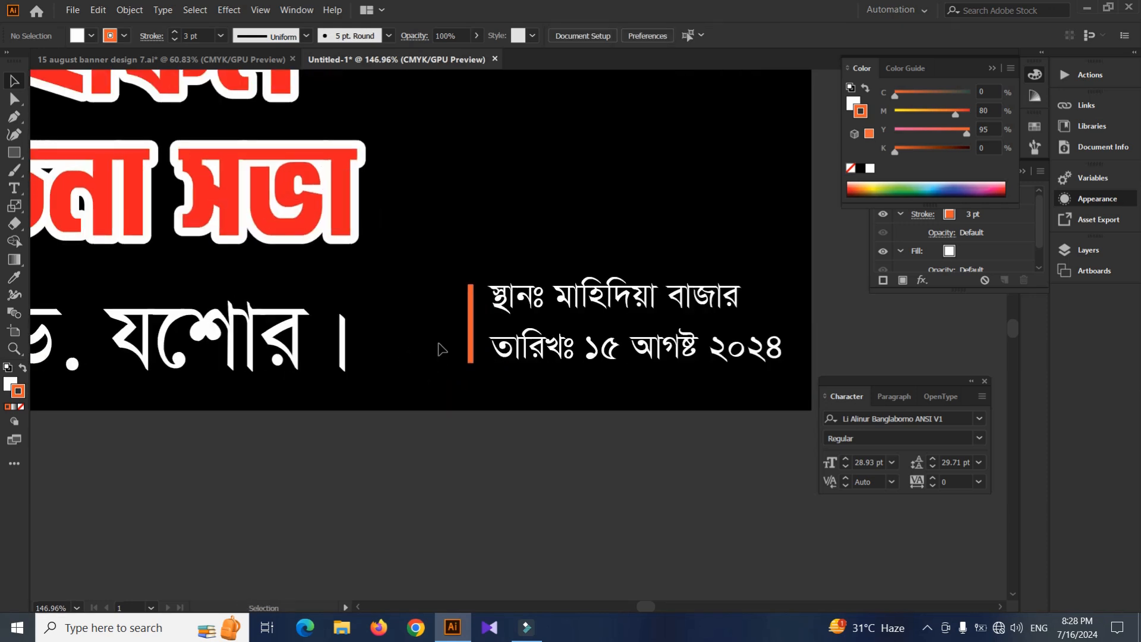
click(481, 433)
drag(509, 265, 470, 331)
click(480, 340)
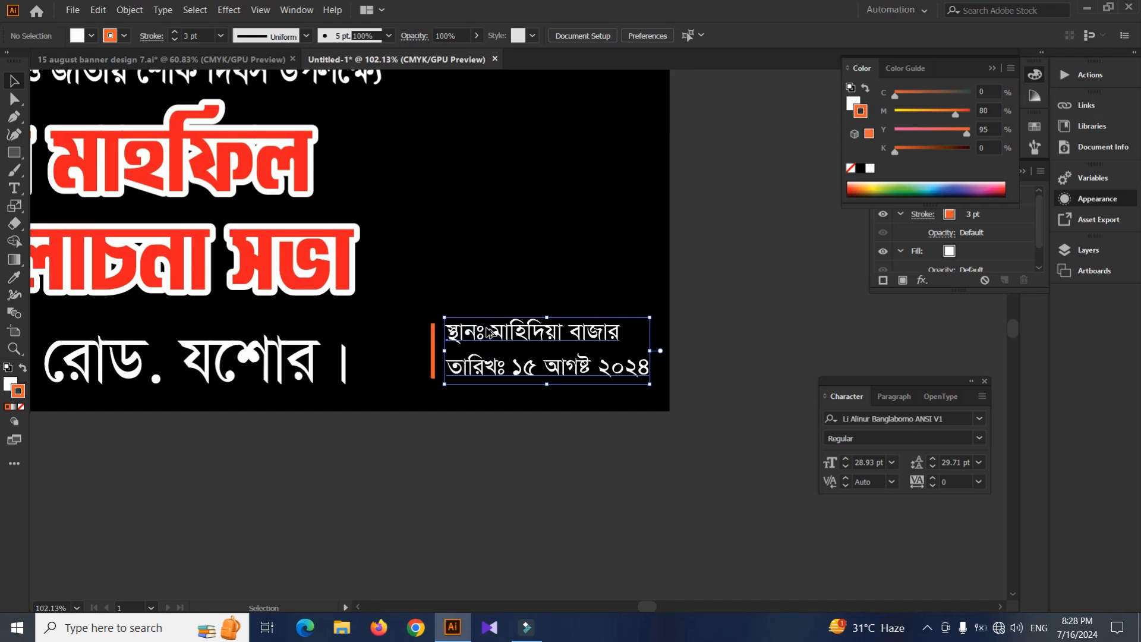
key(alt+Up)
key(Left)
key(Left)
key(Down)
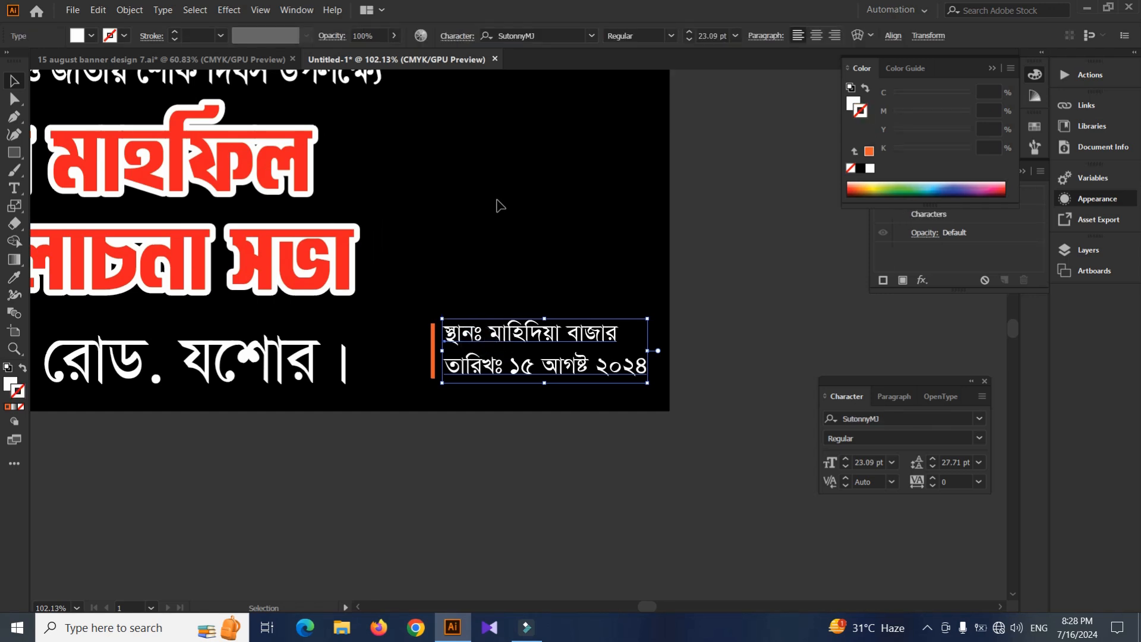
key(Down)
key(Down)
click(729, 231)
Draw a notched ribbon shape about 2.27 by 3.11 in with the Pen tool, hanging from the banner's top edge above the venue text.
drag(481, 262, 477, 262)
drag(470, 224, 454, 376)
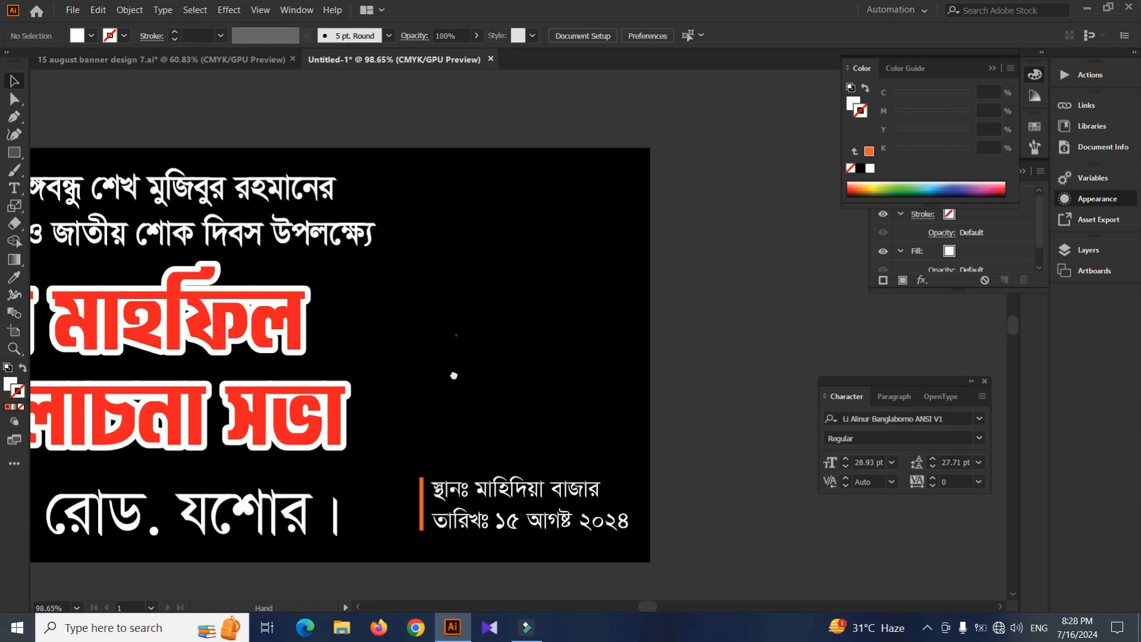
drag(359, 231, 350, 231)
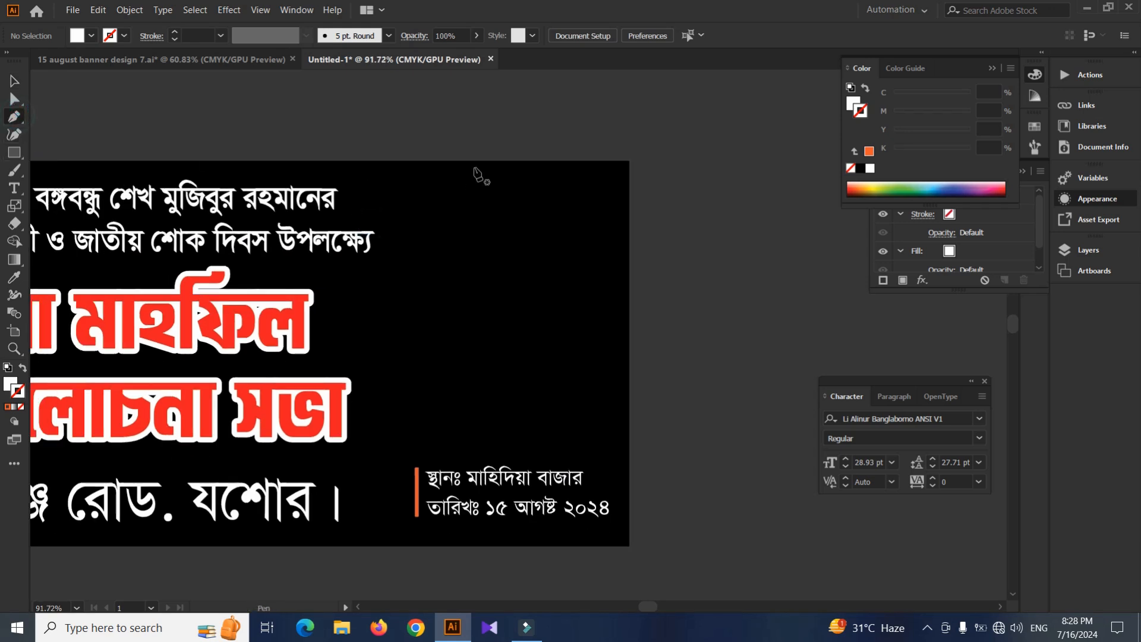
click(426, 161)
shift+click(417, 402)
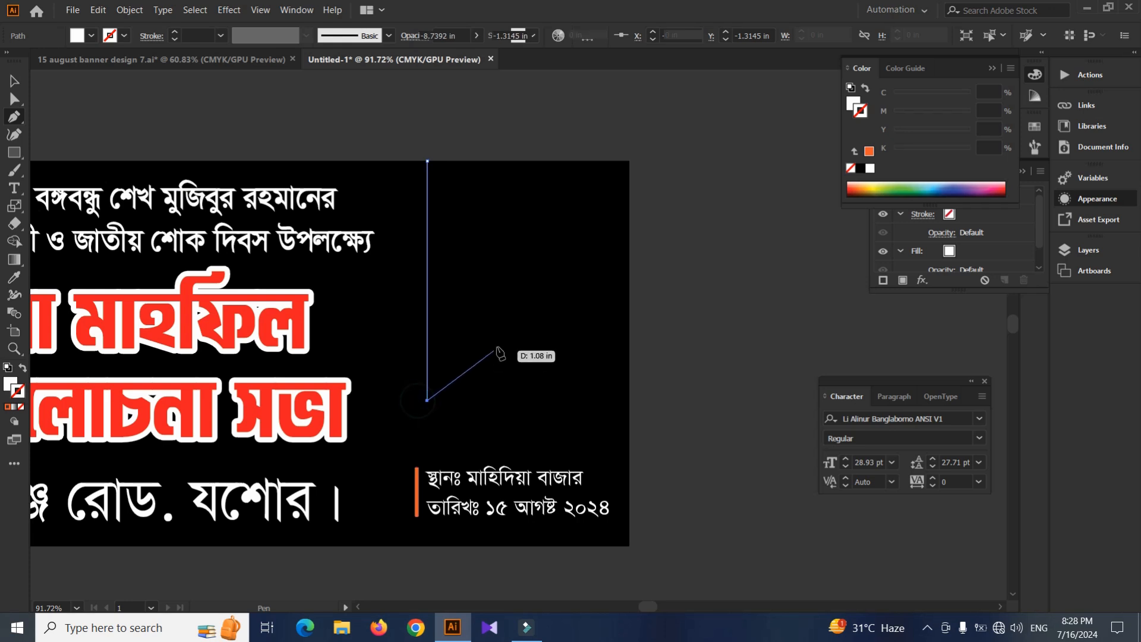
click(515, 314)
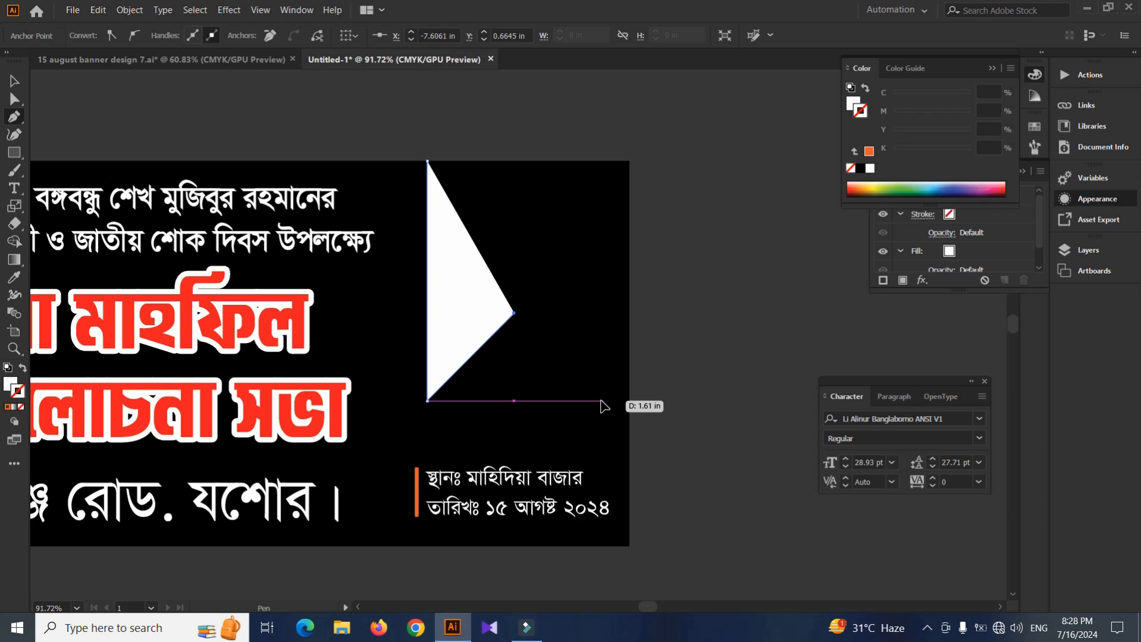
click(602, 401)
click(607, 162)
key(v)
click(519, 270)
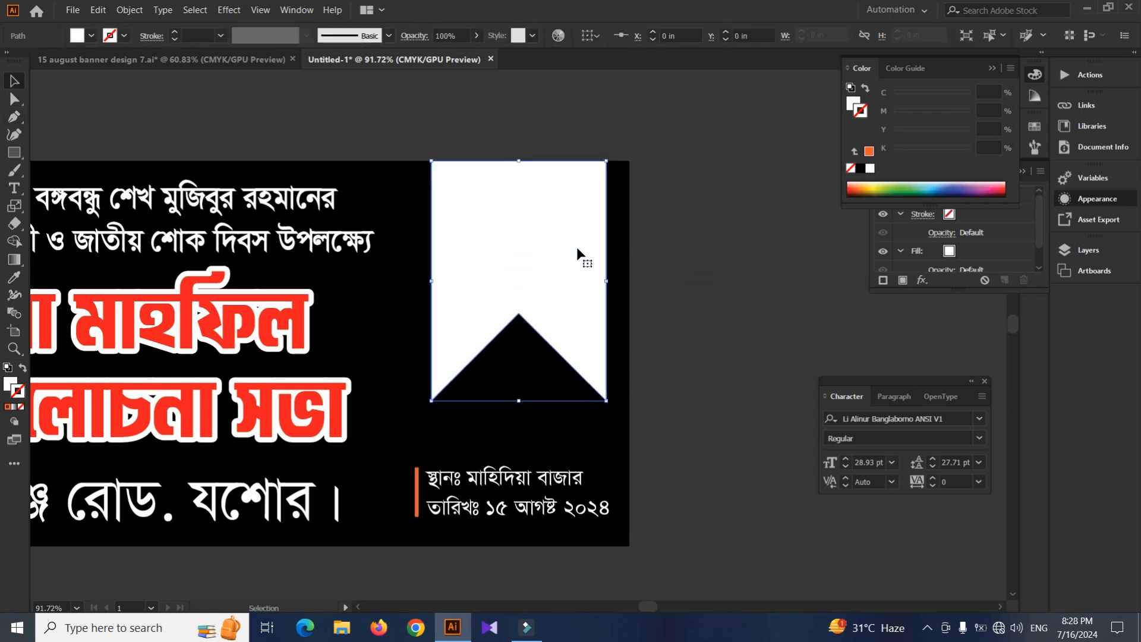
Fill the ribbon shape with black.
click(91, 36)
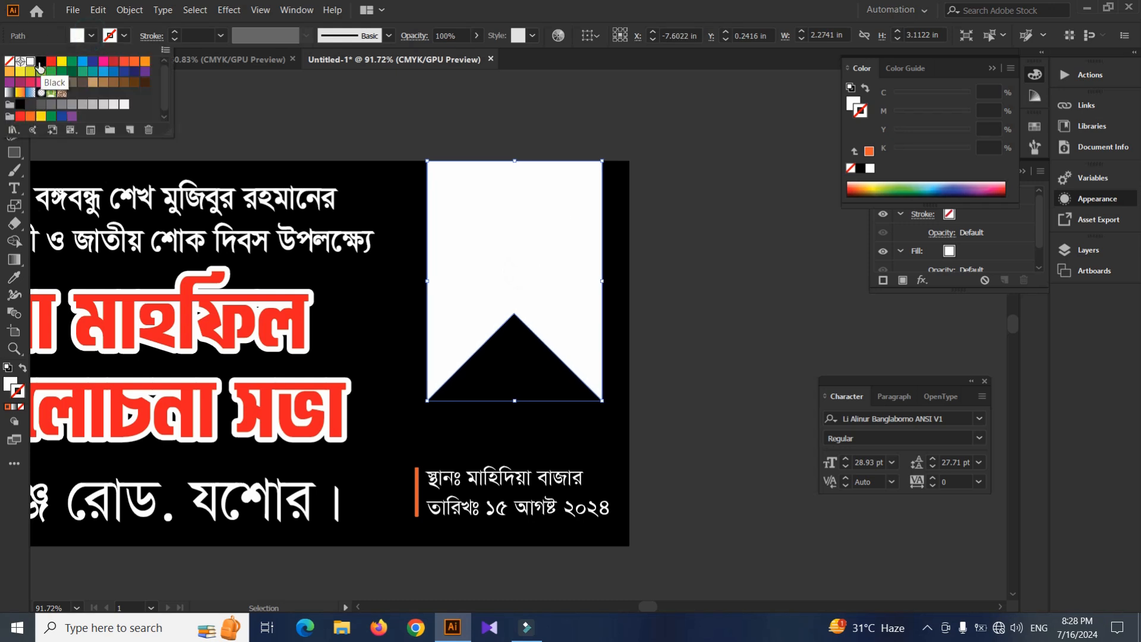
click(40, 63)
click(358, 141)
click(448, 202)
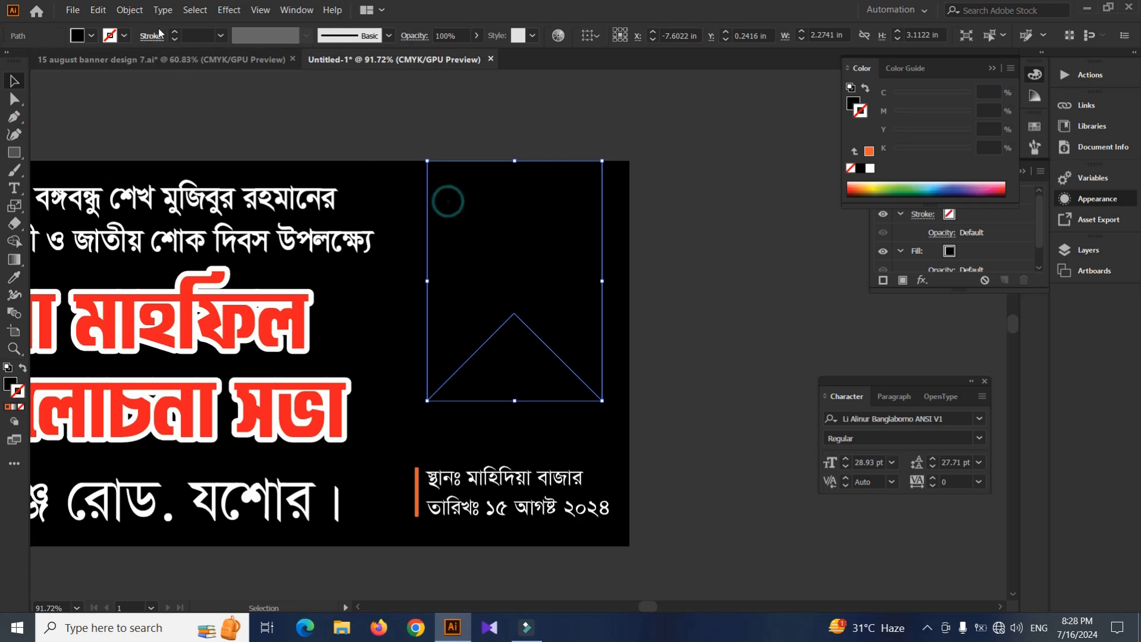
Outline the ribbon shape with a white 2 pt stroke.
click(176, 30)
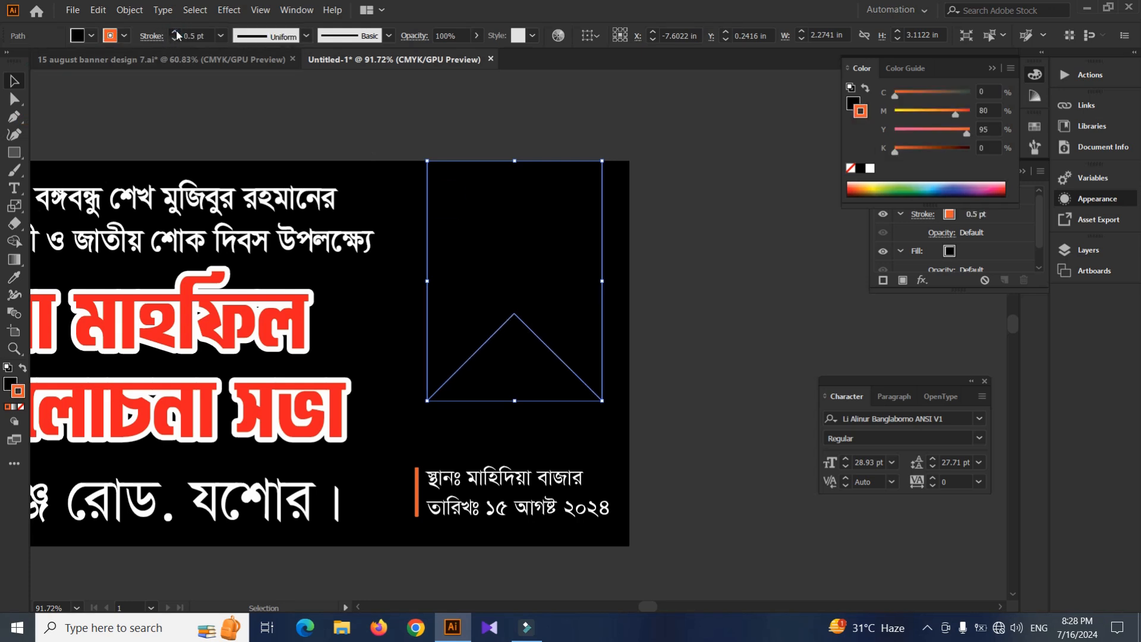
click(110, 35)
click(31, 61)
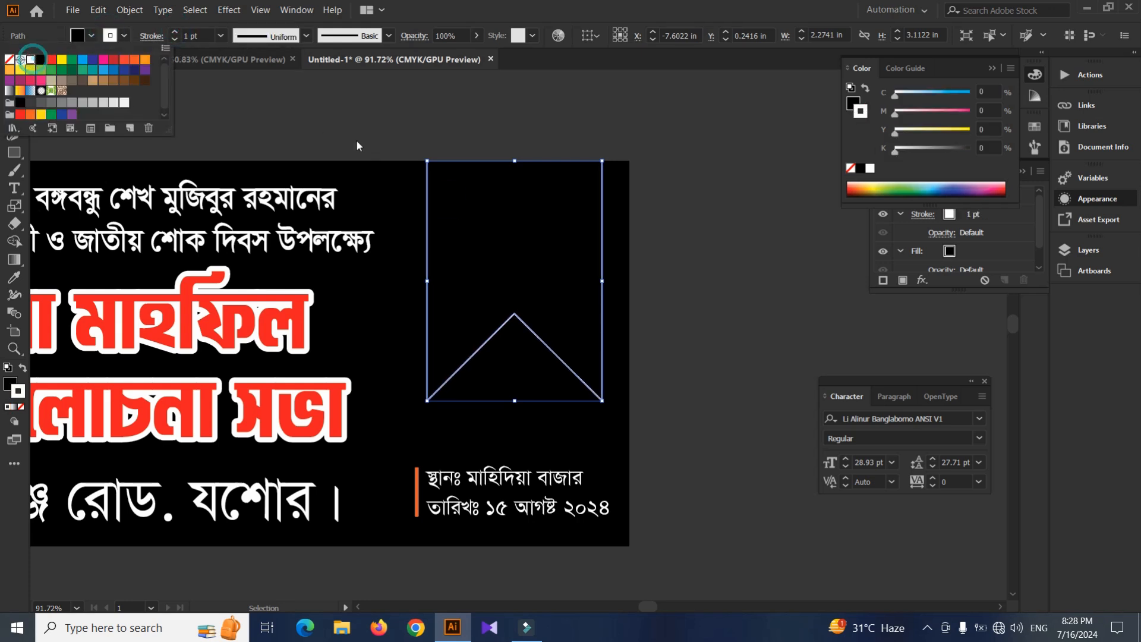
click(479, 257)
click(656, 324)
drag(637, 318, 620, 309)
click(522, 262)
click(173, 31)
click(174, 32)
click(173, 38)
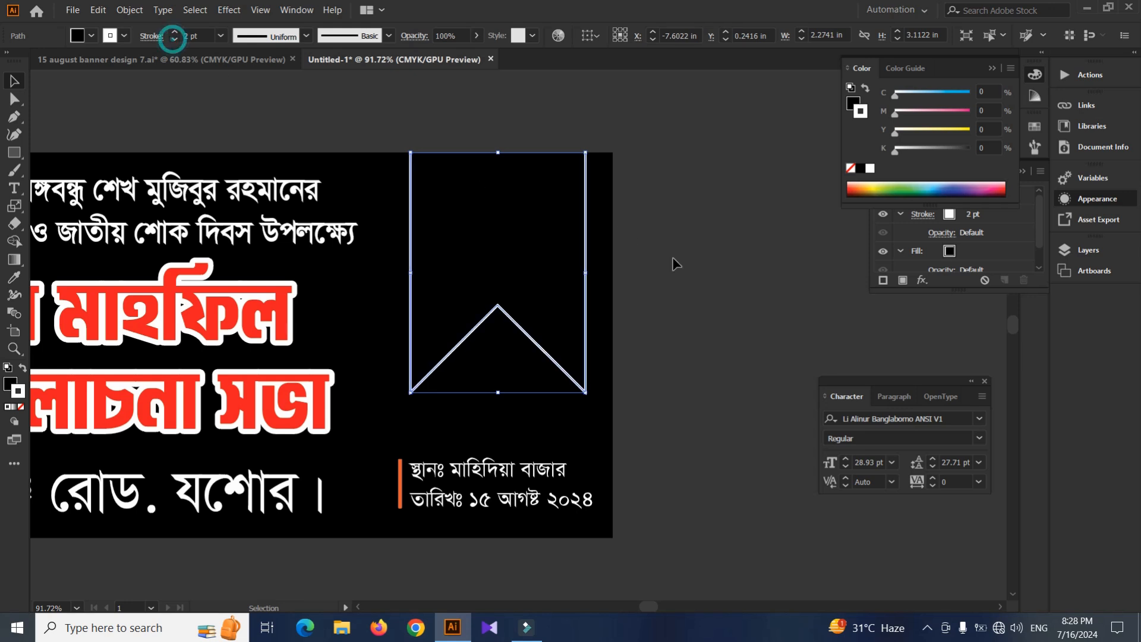
Enlarge the ribbon shape proportionally so its tips reach down closer to the venue and date text.
drag(678, 283, 672, 268)
drag(493, 376, 492, 400)
click(676, 358)
Nudge the venue and date text together with its orange line slightly up toward the ribbon shape.
drag(605, 397, 598, 369)
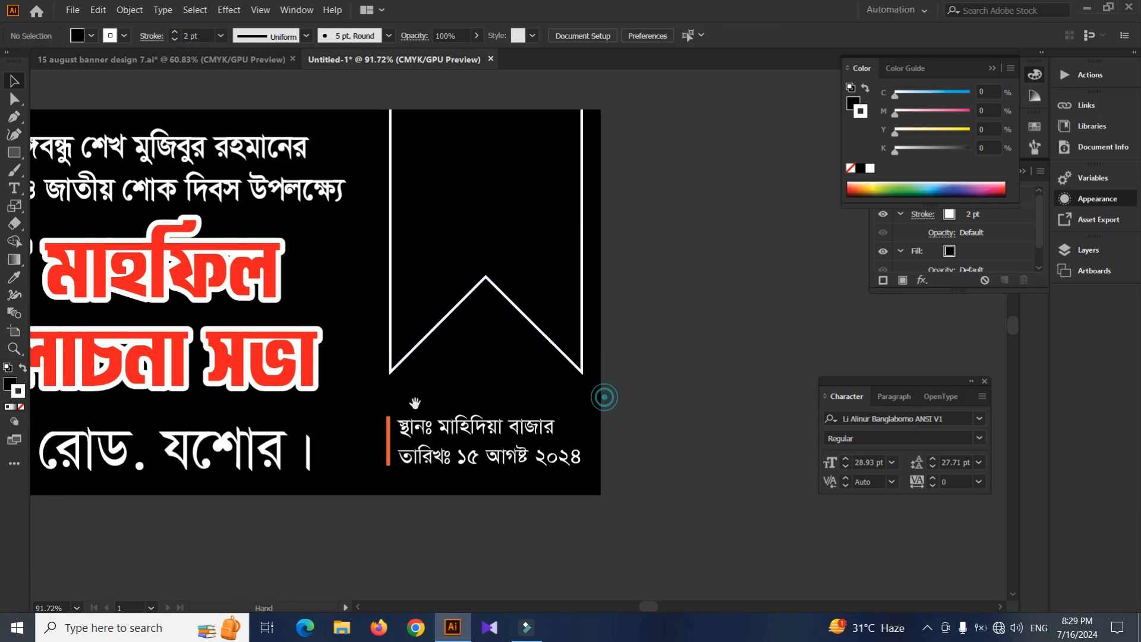
drag(472, 465, 488, 469)
key(Up)
key(Up)
key(Up)
key(Up)
key(Up)
key(Up)
key(Up)
drag(603, 287, 618, 316)
click(616, 316)
Close the ribbon outline along its top edge with the Pen tool, joining the two upper anchor points.
click(469, 208)
click(702, 177)
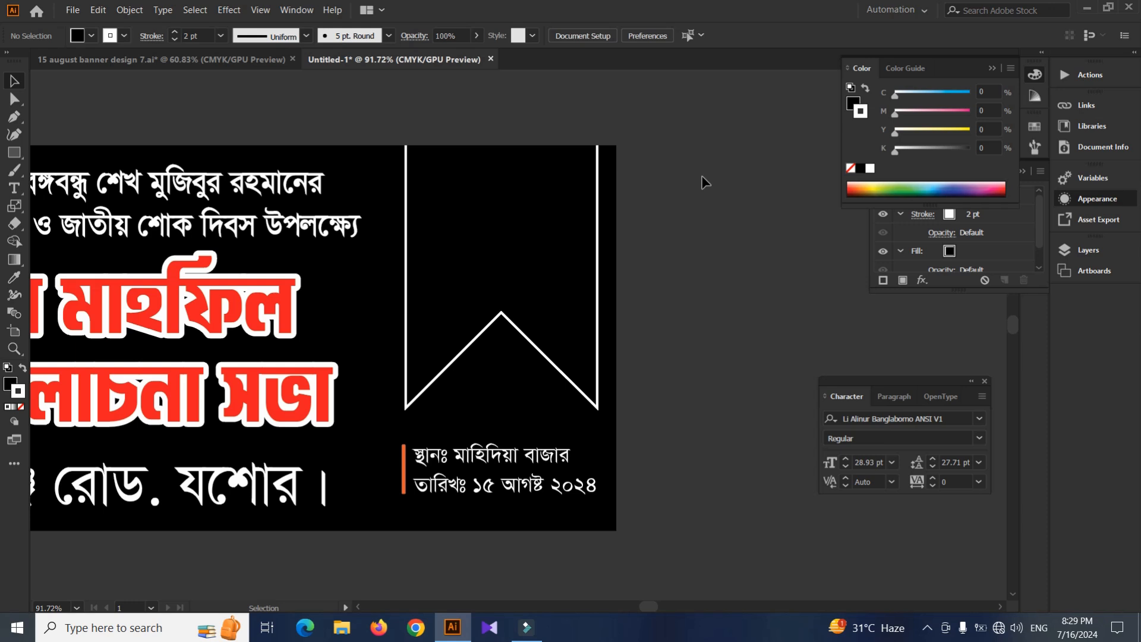
click(15, 117)
scroll(409, 146, up, 2)
click(342, 167)
click(726, 167)
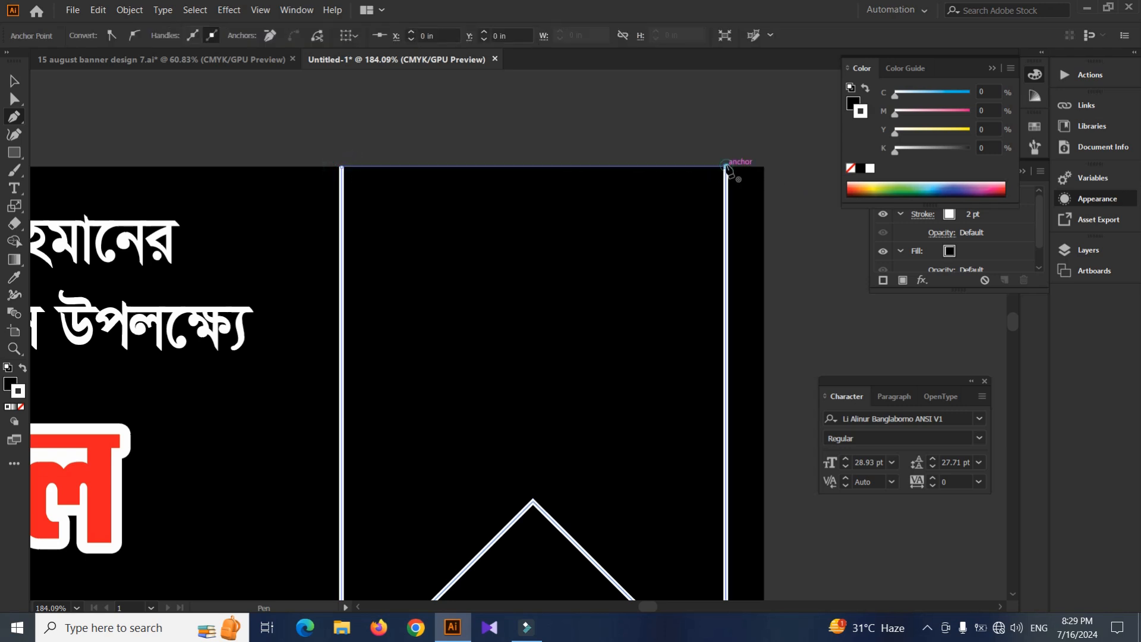
key(v)
click(534, 213)
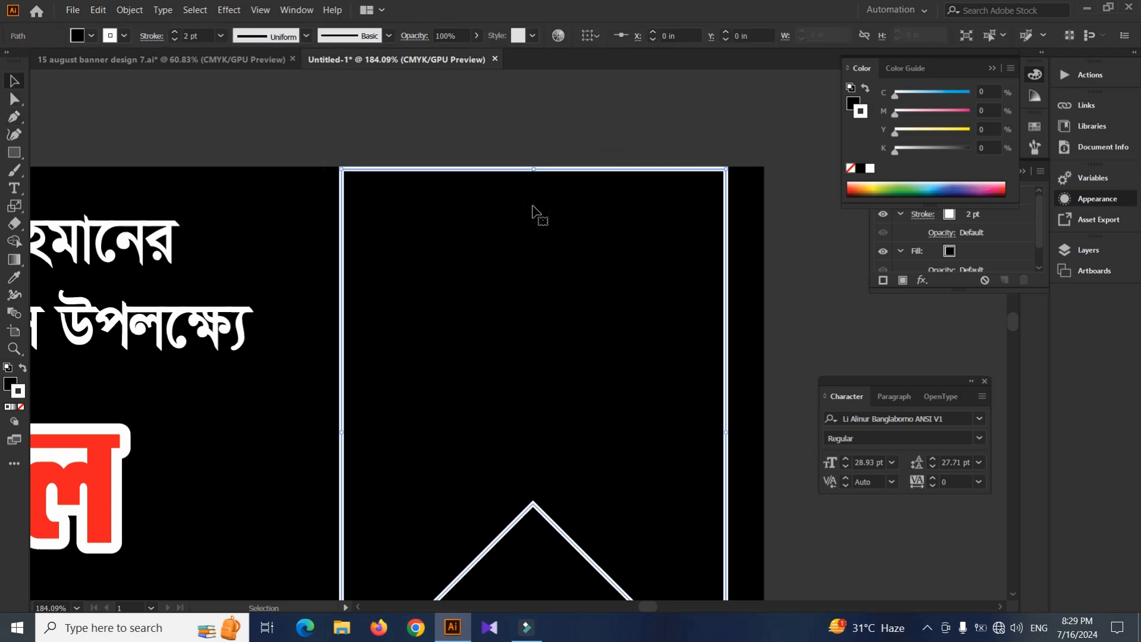
click(518, 153)
scroll(375, 158, down, 1)
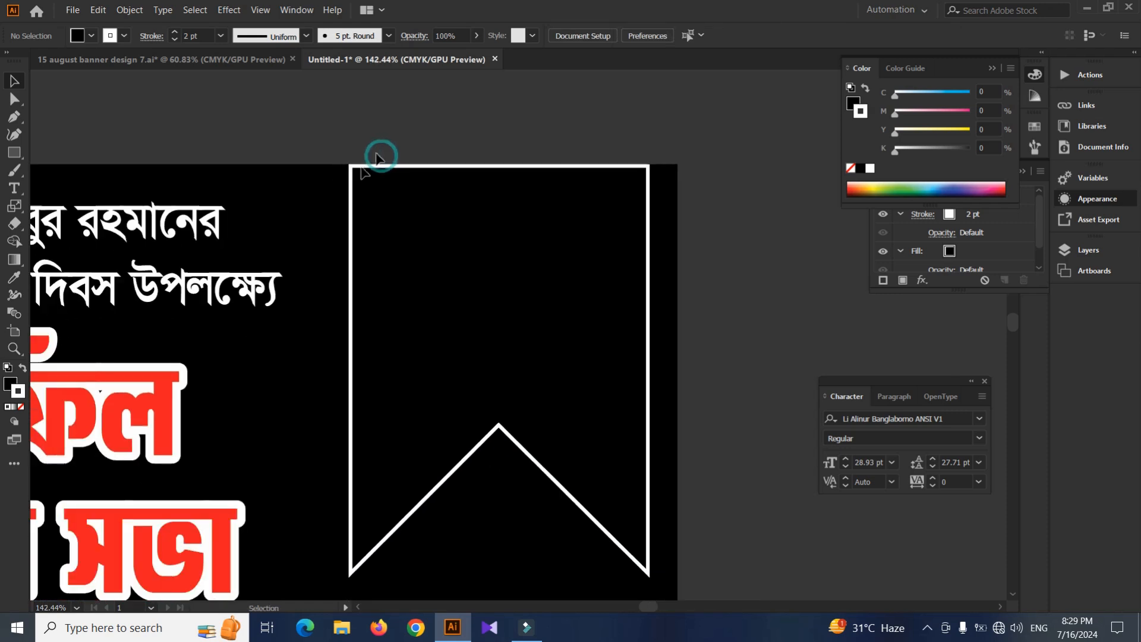
scroll(321, 151, right, 3)
scroll(267, 149, down, 1)
scroll(267, 148, left, 4)
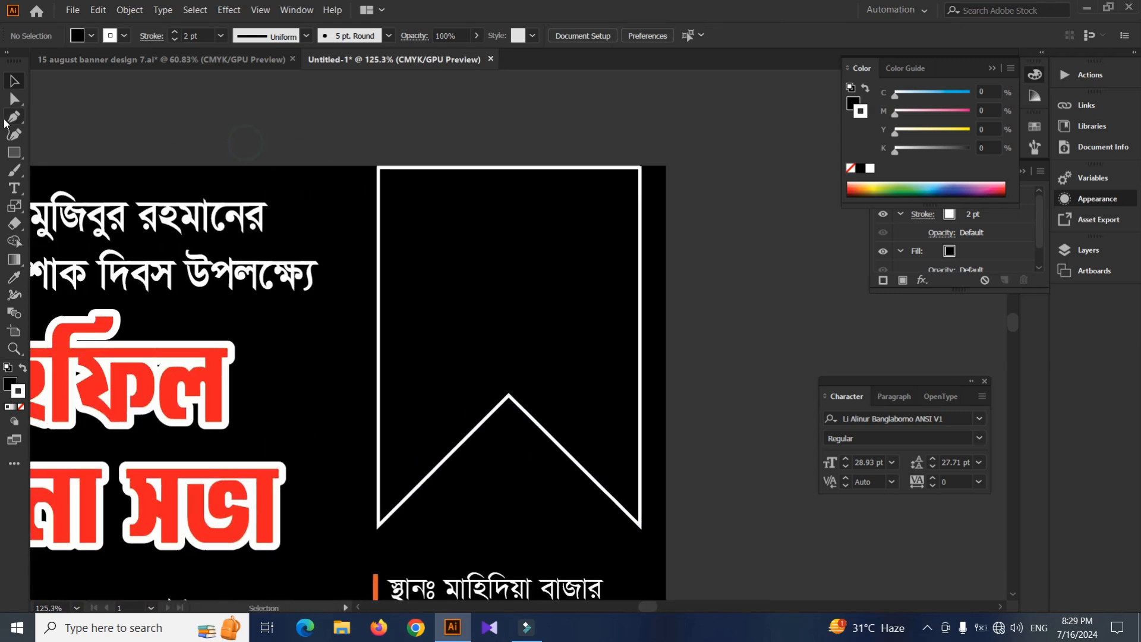
drag(758, 247, 645, 230)
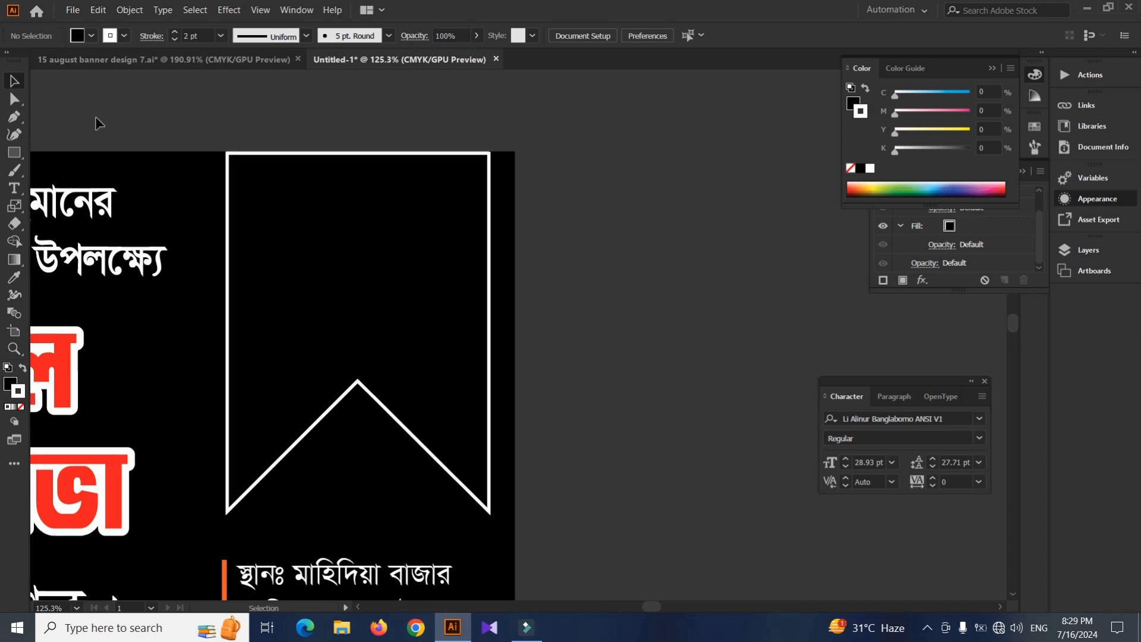
Move the Mourning Day calligraphy into the ribbon shape and scale it proportionally to about 96%.
drag(207, 162, 196, 183)
drag(480, 159, 375, 225)
mouse_move(574, 220)
mouse_down()
mouse_move(525, 303)
mouse_move(452, 342)
mouse_up()
drag(402, 270, 629, 221)
mouse_move(447, 197)
mouse_down()
mouse_move(339, 242)
mouse_move(237, 233)
mouse_move(536, 193)
mouse_up()
drag(158, 276, 727, 272)
drag(479, 271, 796, 265)
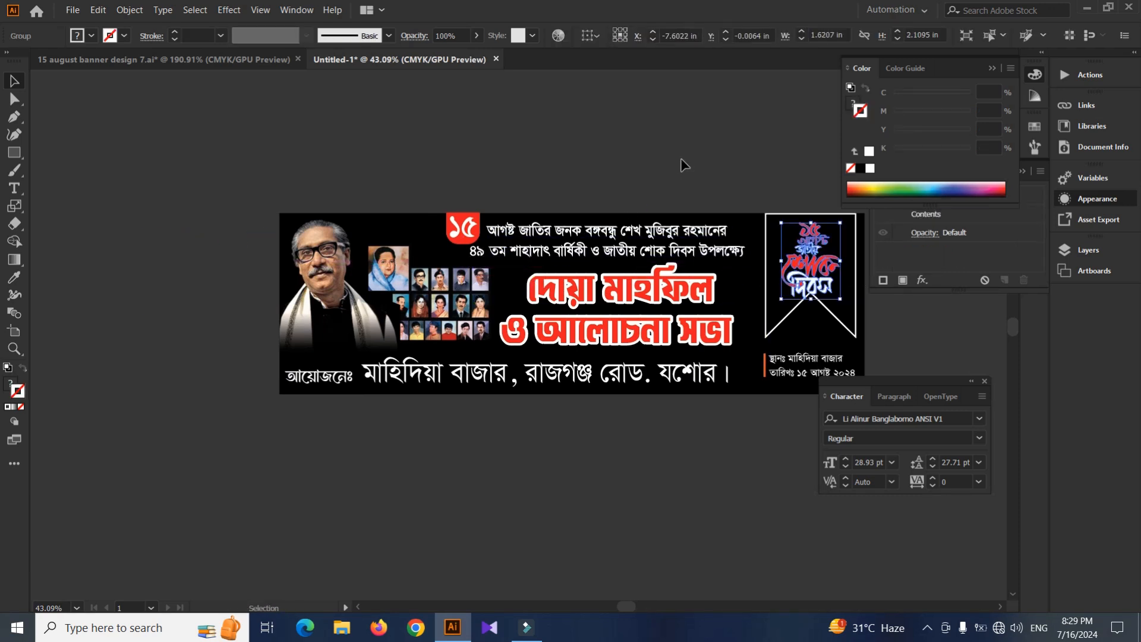
scroll(484, 191, up, 6)
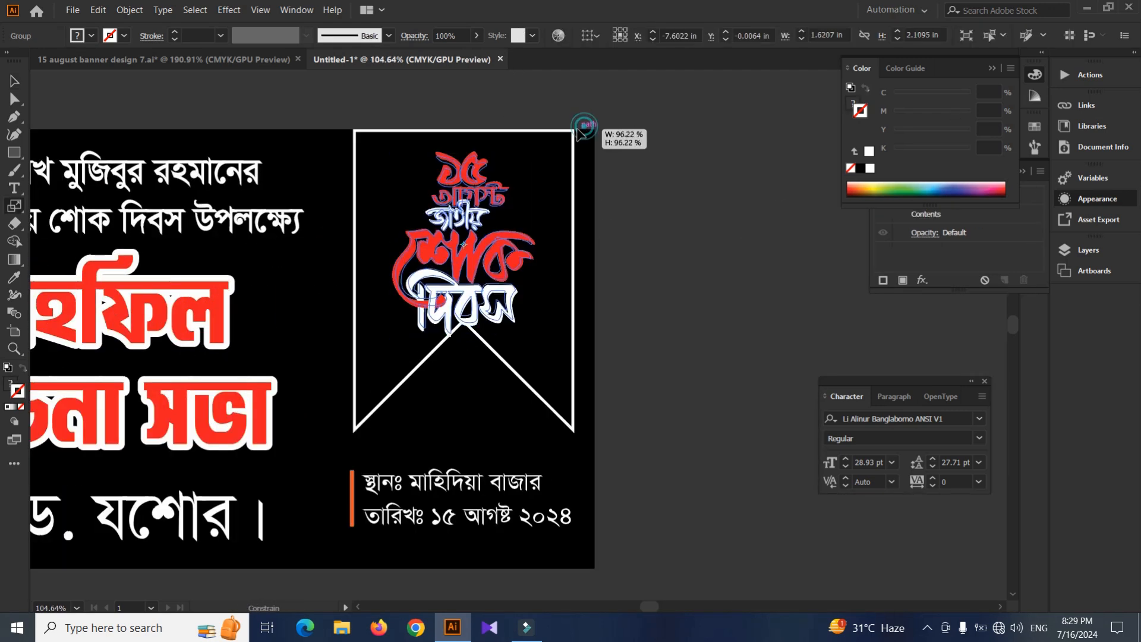
click(557, 363)
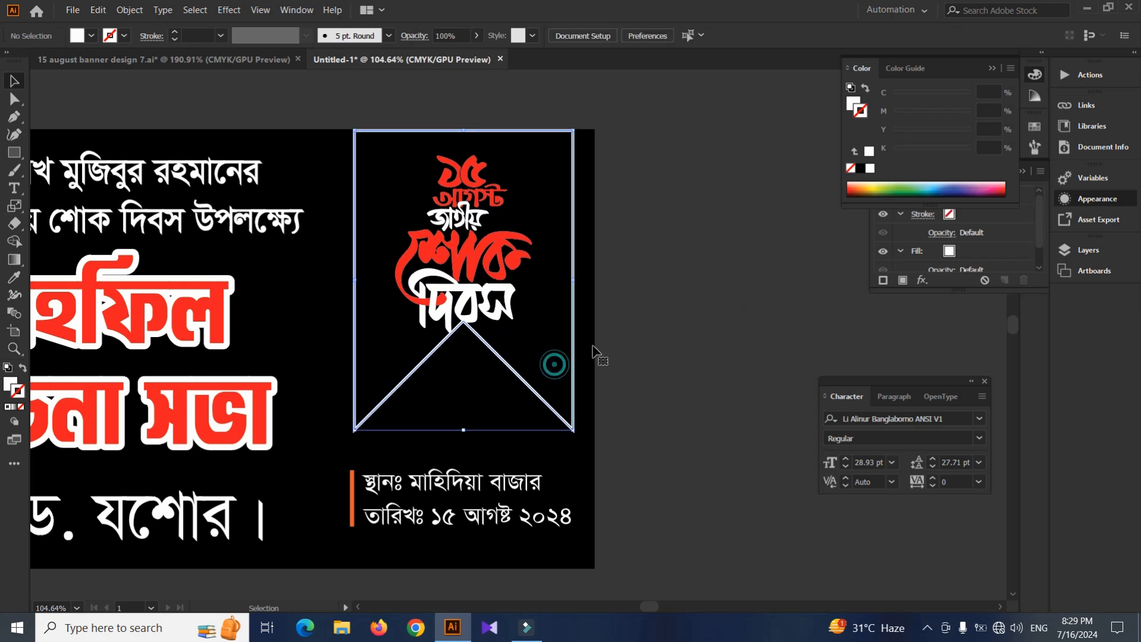
click(747, 314)
key(a)
click(464, 322)
click(685, 256)
click(564, 307)
click(659, 323)
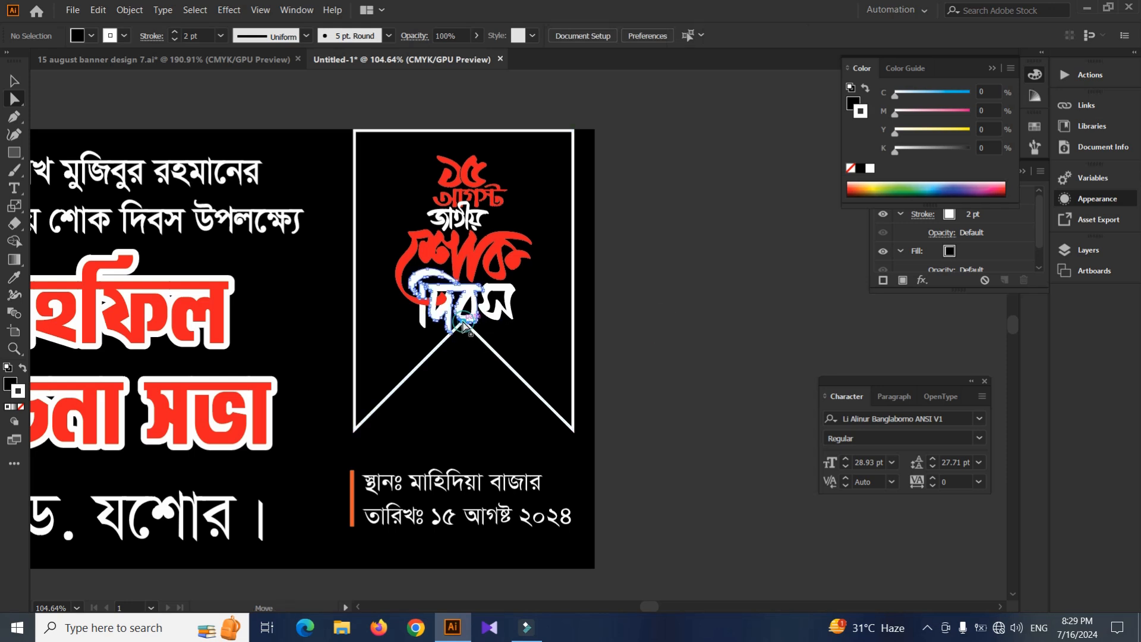
click(759, 279)
key(v)
click(553, 321)
click(511, 296)
click(559, 320)
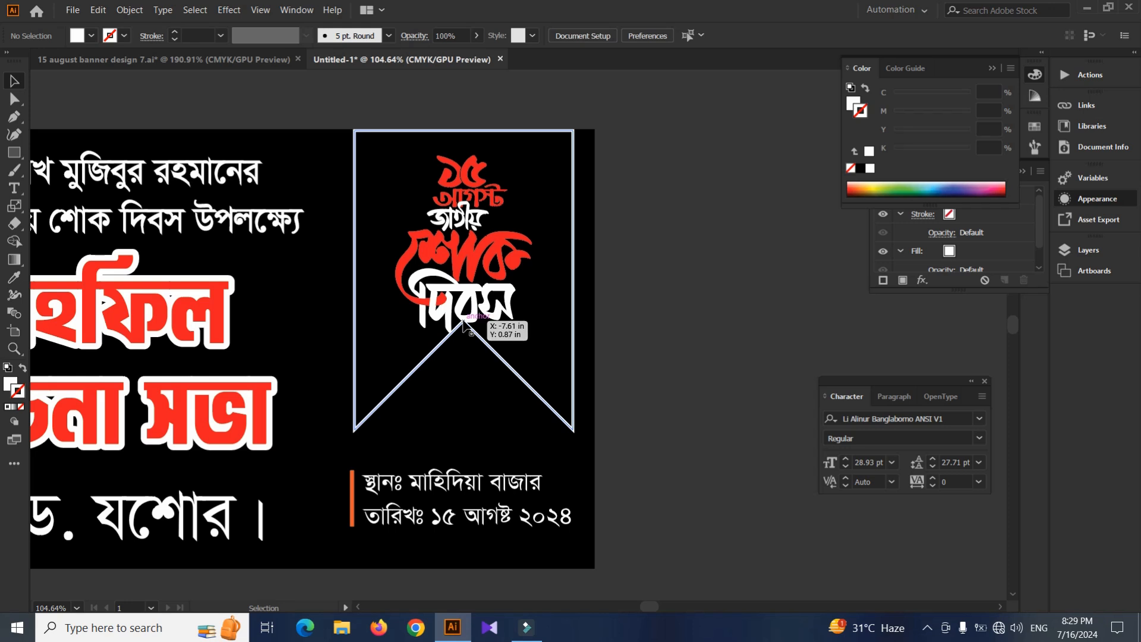
Lower the ribbon's bottom notch anchor point so the V-shaped cut becomes shallower beneath the calligraphy.
key(a)
click(463, 325)
key(Down)
key(Down)
key(Down)
key(Down)
key(Down)
key(Down)
key(Down)
key(Down)
key(Down)
key(Down)
key(Down)
key(Down)
key(Down)
key(Down)
key(Down)
key(Down)
key(Down)
key(Down)
key(Down)
key(Down)
key(Down)
key(Down)
key(Down)
key(Down)
key(Down)
key(Down)
key(Down)
key(Down)
key(Down)
key(Down)
key(Down)
key(Down)
key(Down)
key(Down)
key(Down)
key(Down)
key(Down)
key(Down)
key(Down)
key(Down)
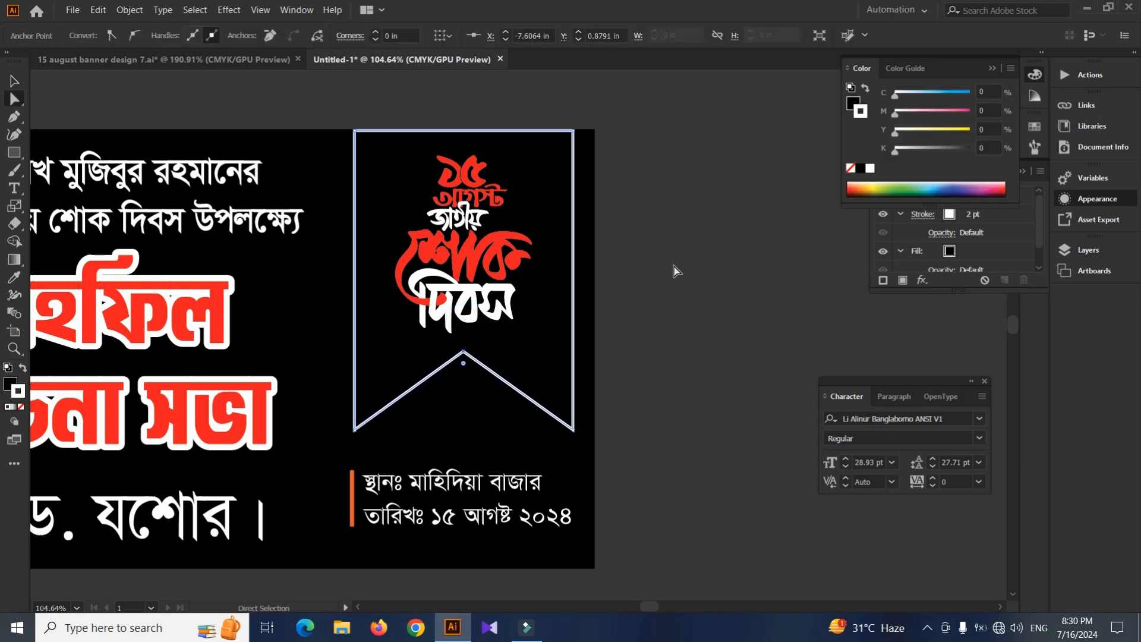
click(668, 267)
Move the calligraphy straight down inside the ribbon until it sits just above the notch point.
key(v)
click(426, 293)
click(659, 321)
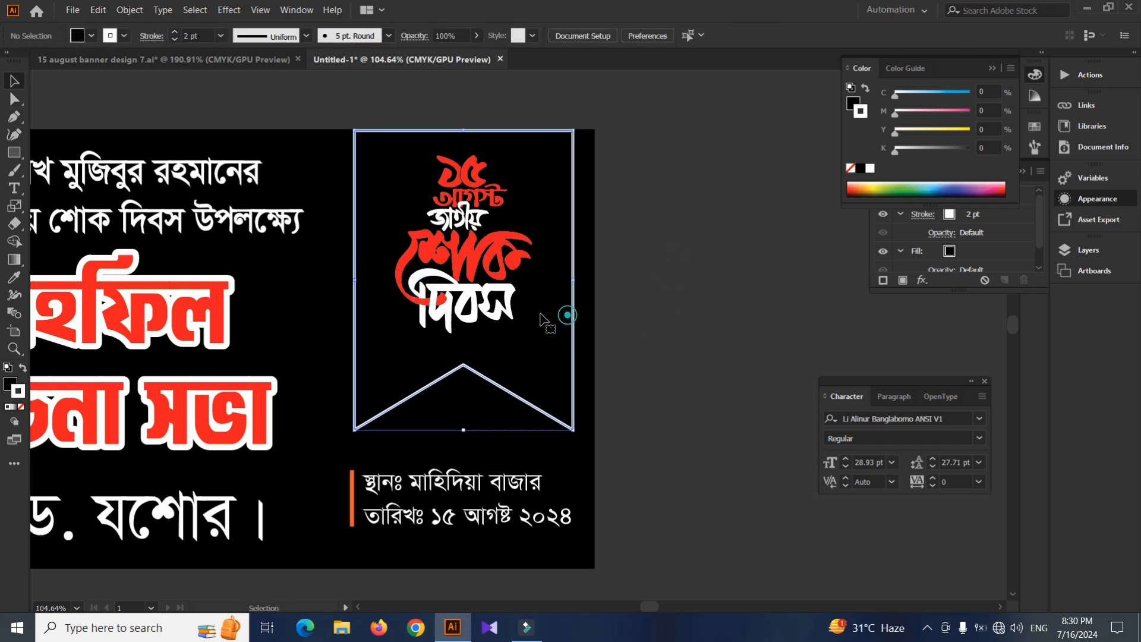
key(ctrl+a)
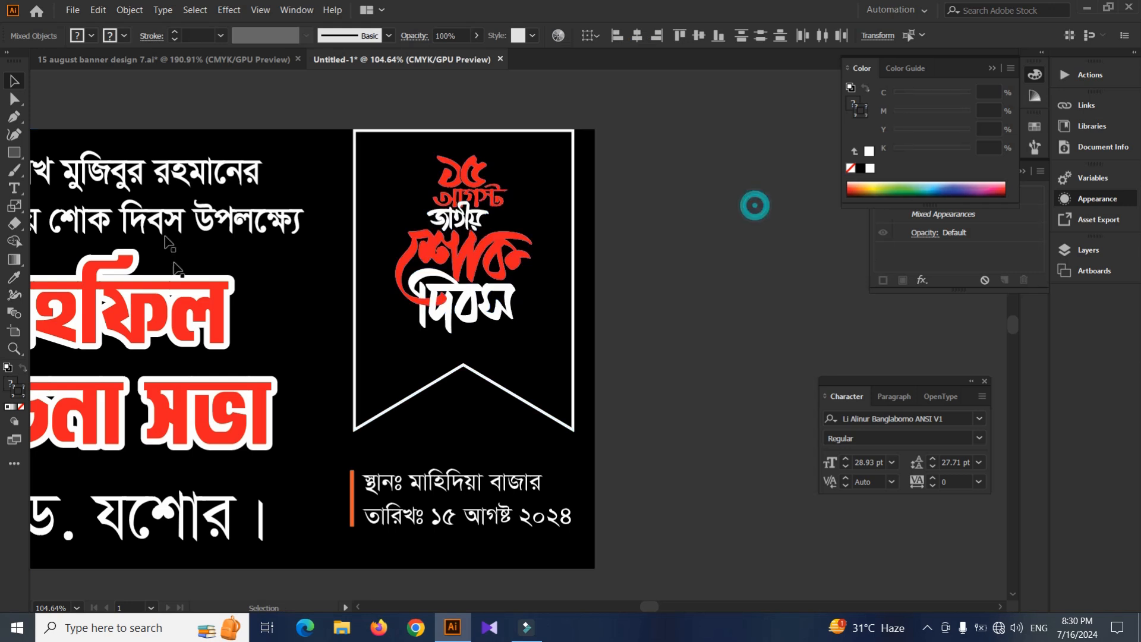
click(754, 204)
click(450, 310)
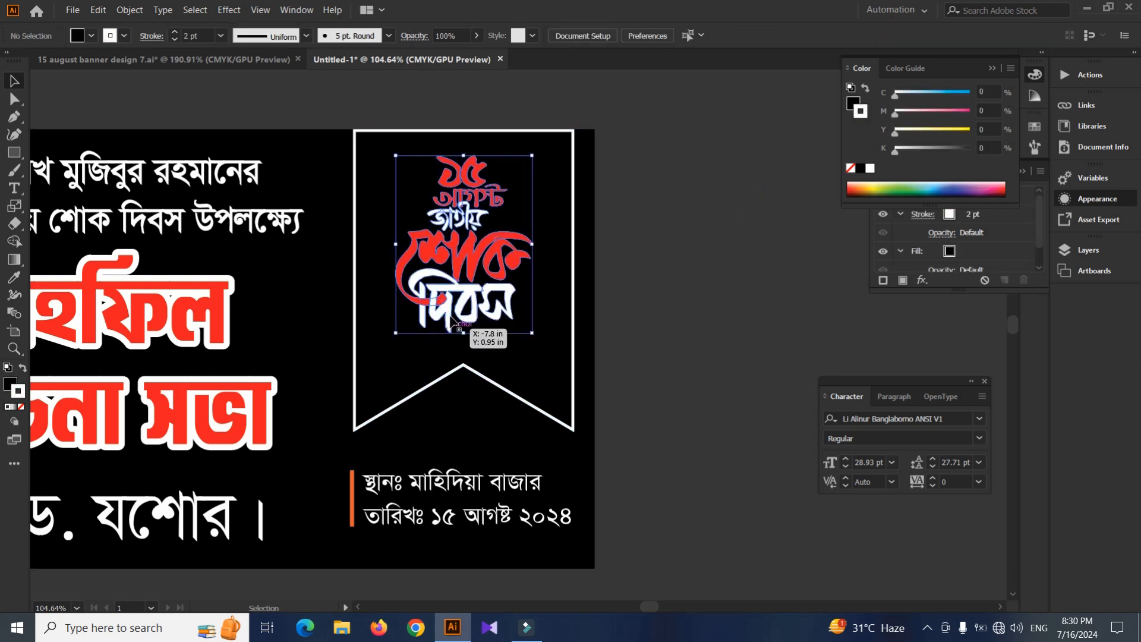
drag(463, 334, 463, 362)
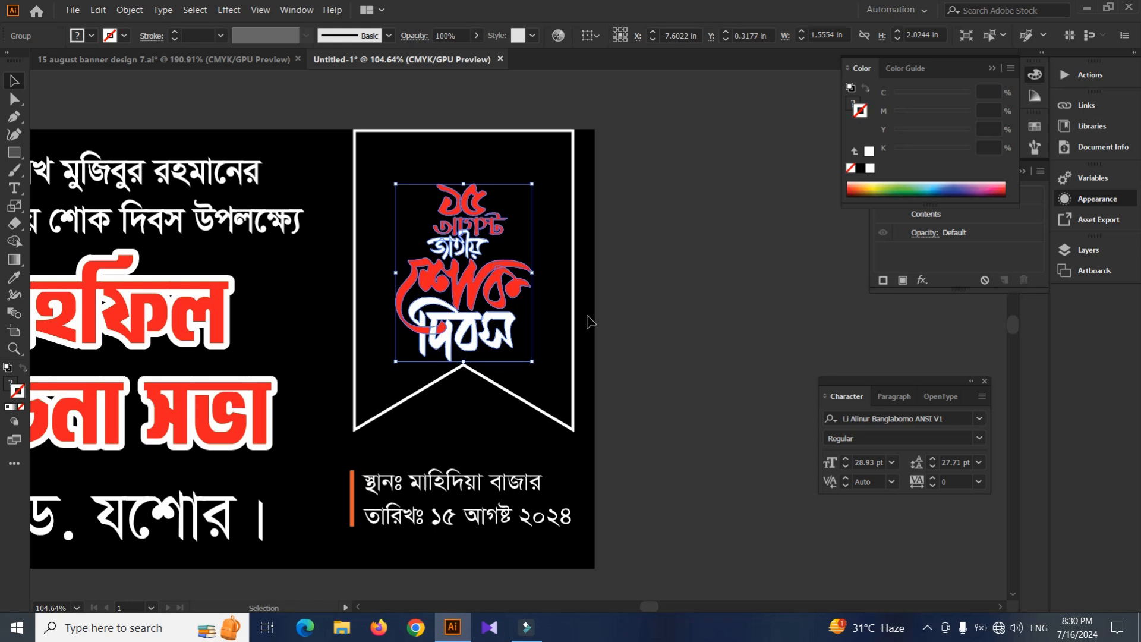
Enlarge the calligraphy inside the ribbon to about 1.92 in wide and 2.19 in high.
click(619, 209)
key(z)
drag(438, 147, 599, 170)
click(470, 249)
key(s)
key(v)
click(633, 201)
click(519, 291)
key(s)
key(v)
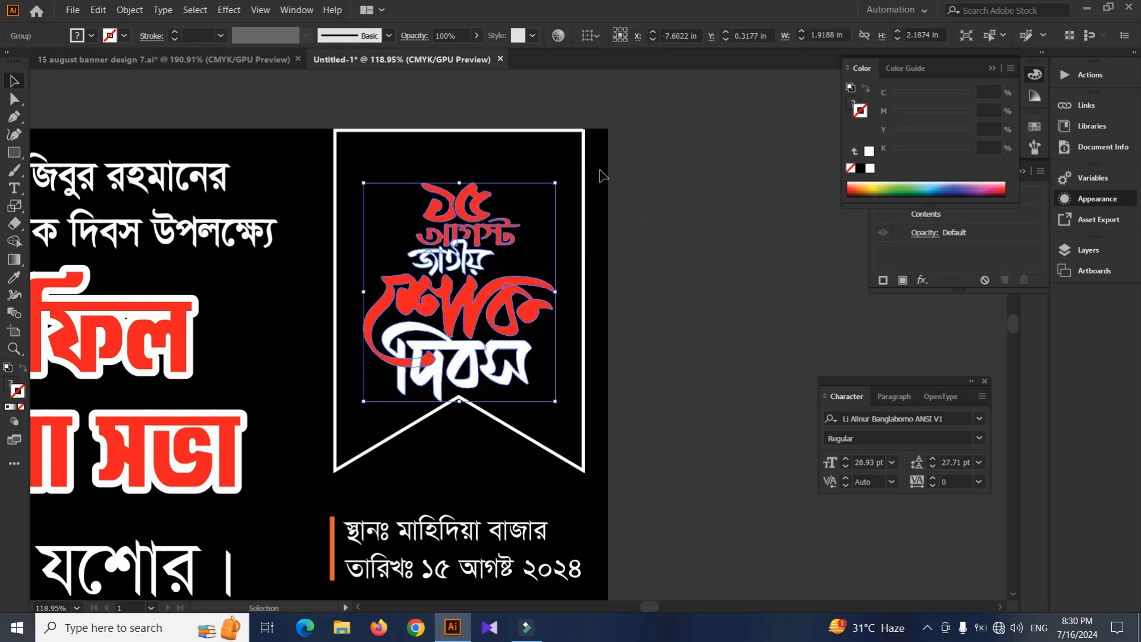
click(654, 281)
Draw a horizontal line about 1.05 in long above the ribbon with the Pen tool, using the default fill and stroke.
drag(622, 244, 619, 260)
drag(304, 172, 202, 146)
click(15, 118)
click(546, 121)
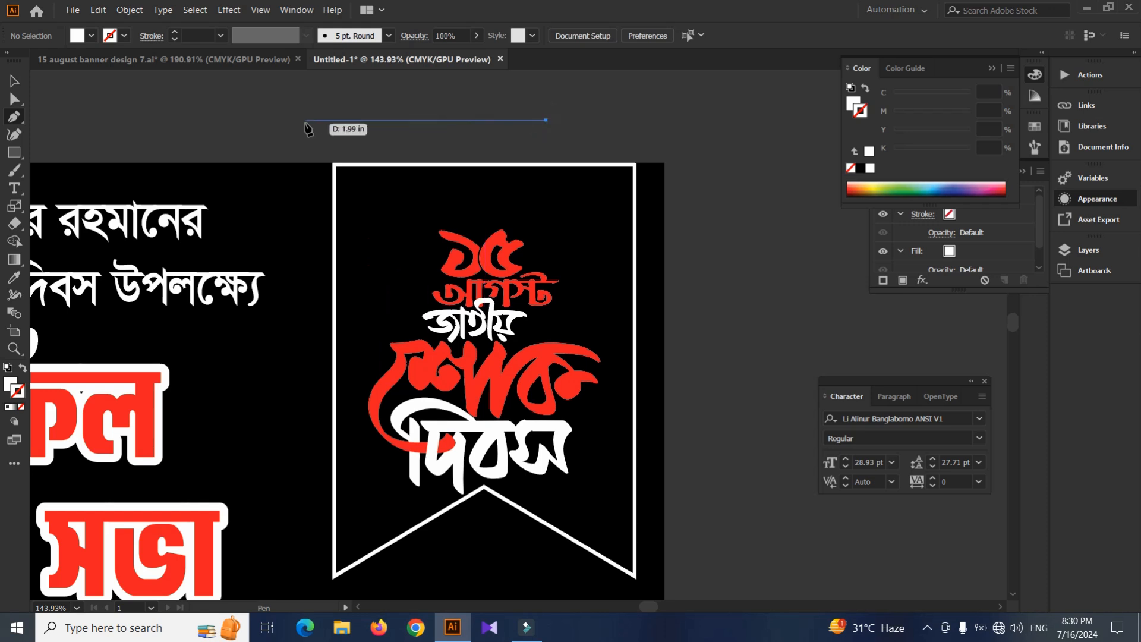
click(419, 120)
mouse_move(362, 120)
mouse_down()
mouse_move(346, 150)
mouse_move(426, 167)
mouse_up()
key(d)
key(v)
click(148, 127)
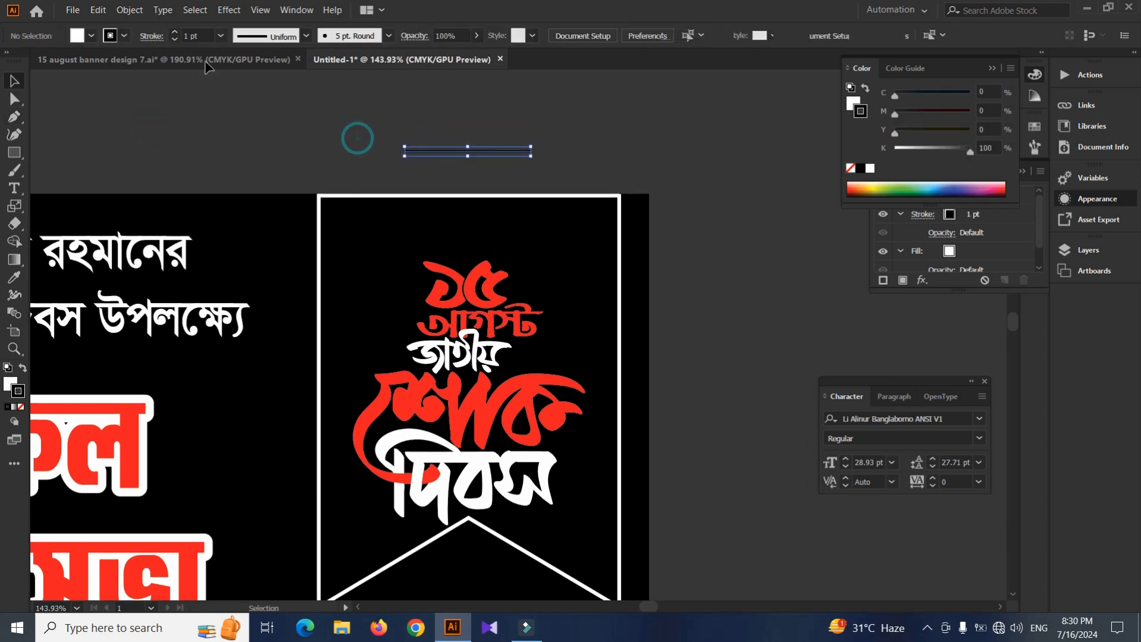
Set the line's stroke to 4 pt and apply the triangular width profile that tapers to a point at one end.
click(175, 32)
click(175, 32)
click(176, 32)
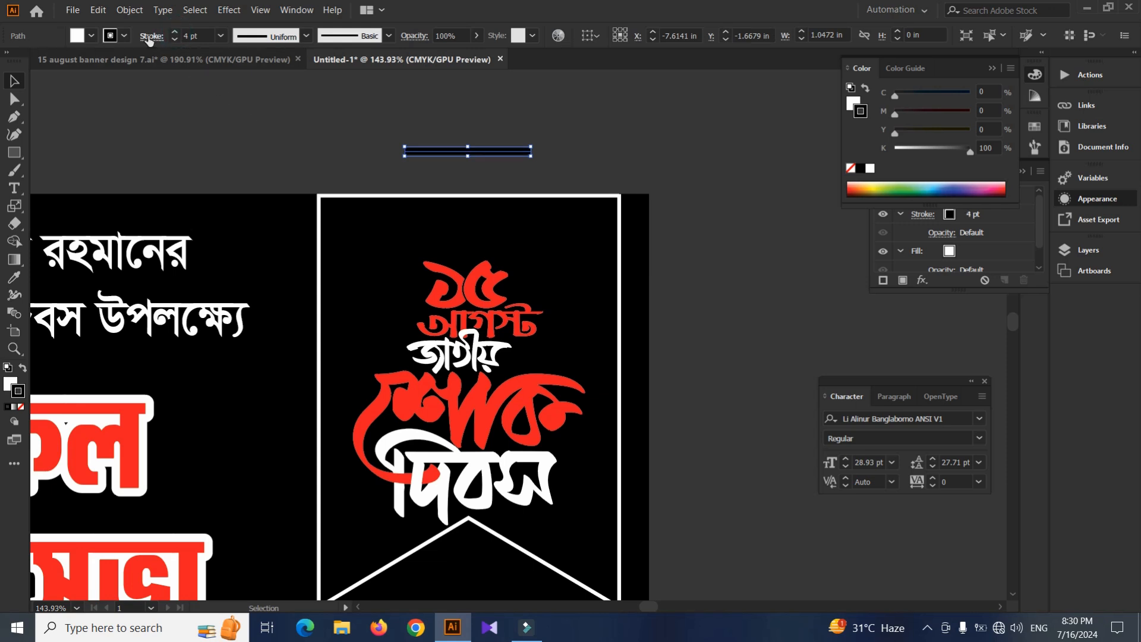
click(305, 37)
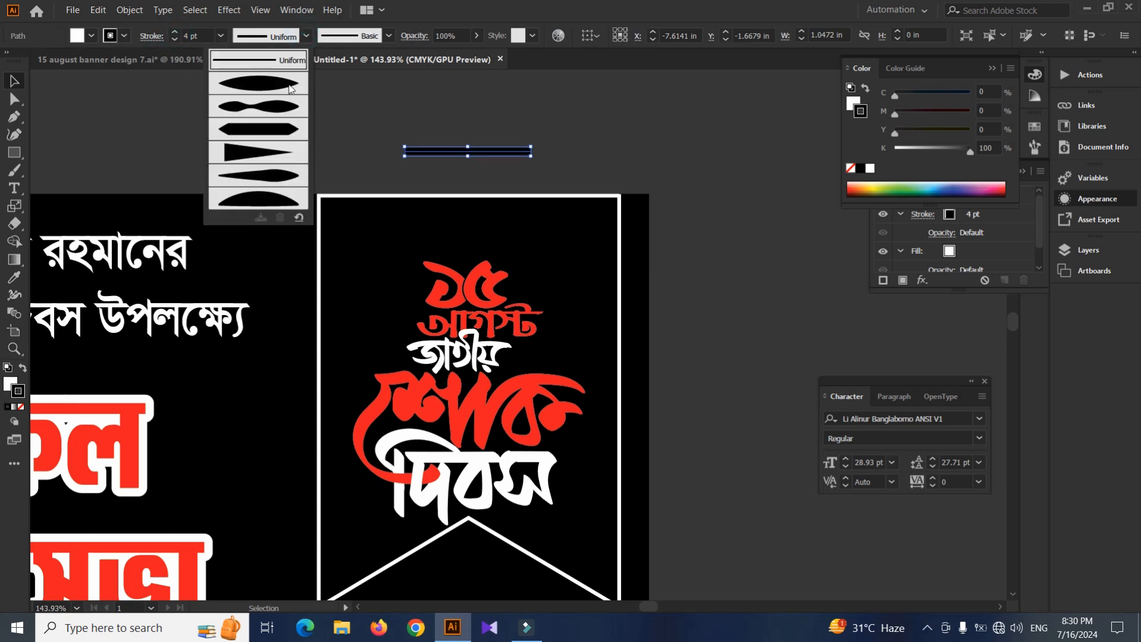
click(263, 156)
click(369, 134)
Try reversing the direction of the tapered line with Reflect.
drag(420, 136, 486, 156)
key(o)
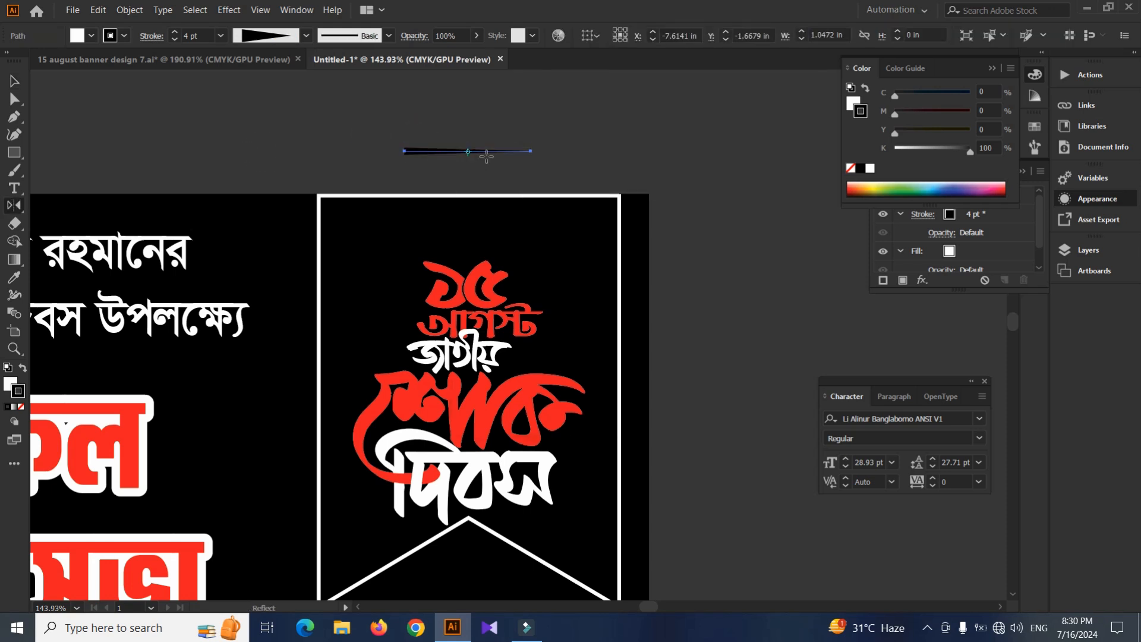
key(ctrl+z)
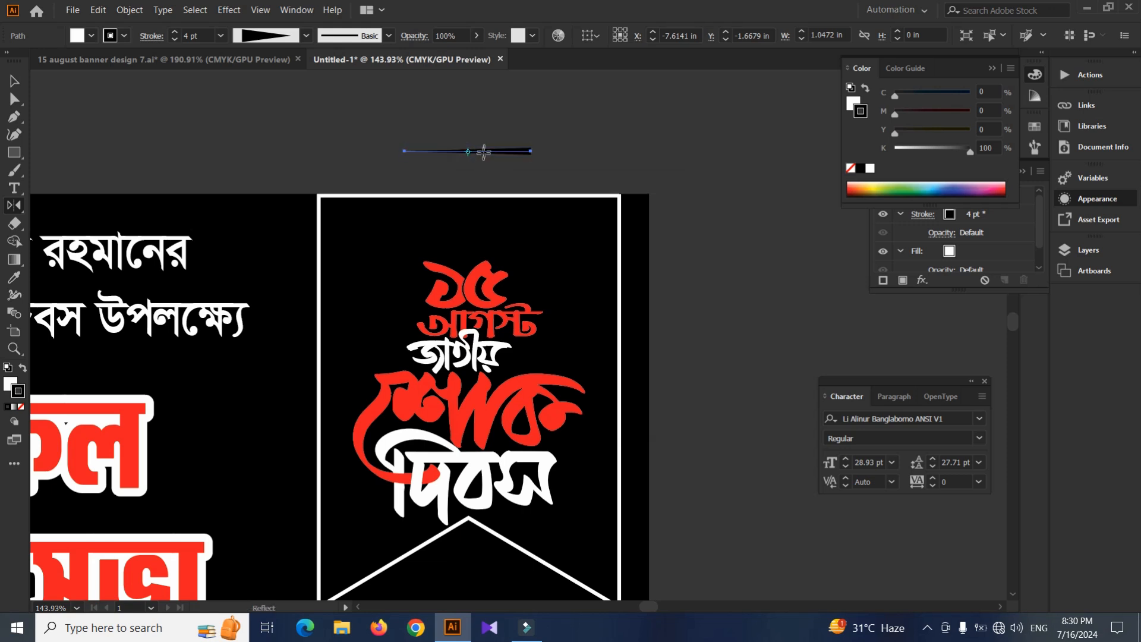
drag(492, 148, 492, 149)
key(v)
click(571, 145)
scroll(463, 155, up, 2)
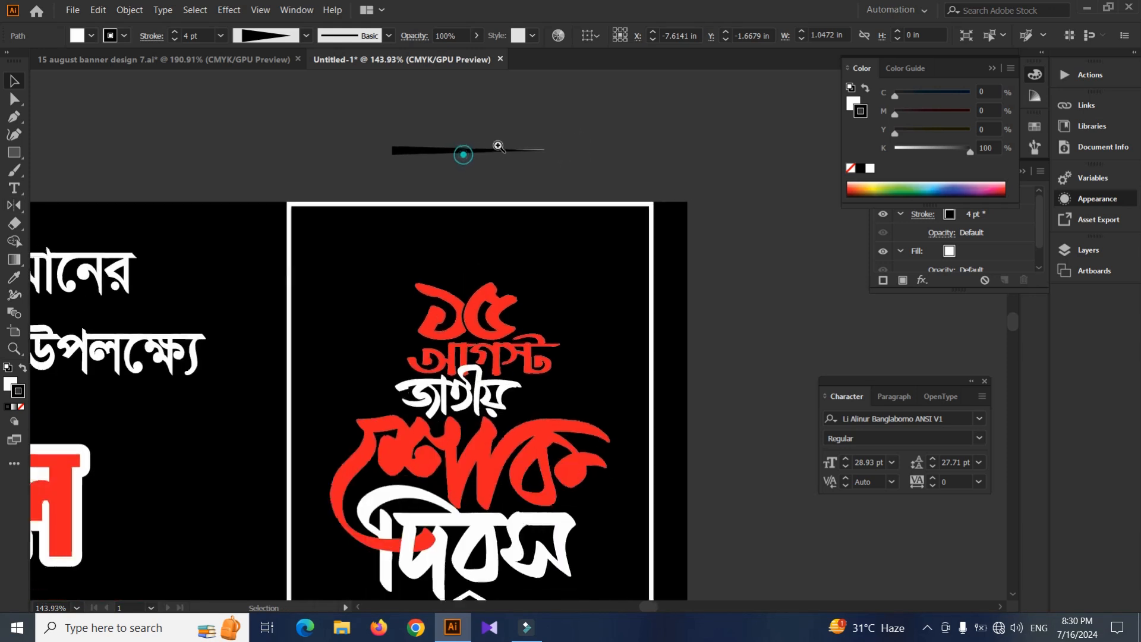
Draw a white ellipse about 0.13 in by 0.17 in at the line's thick end and remove its stroke.
drag(15, 153, 69, 168)
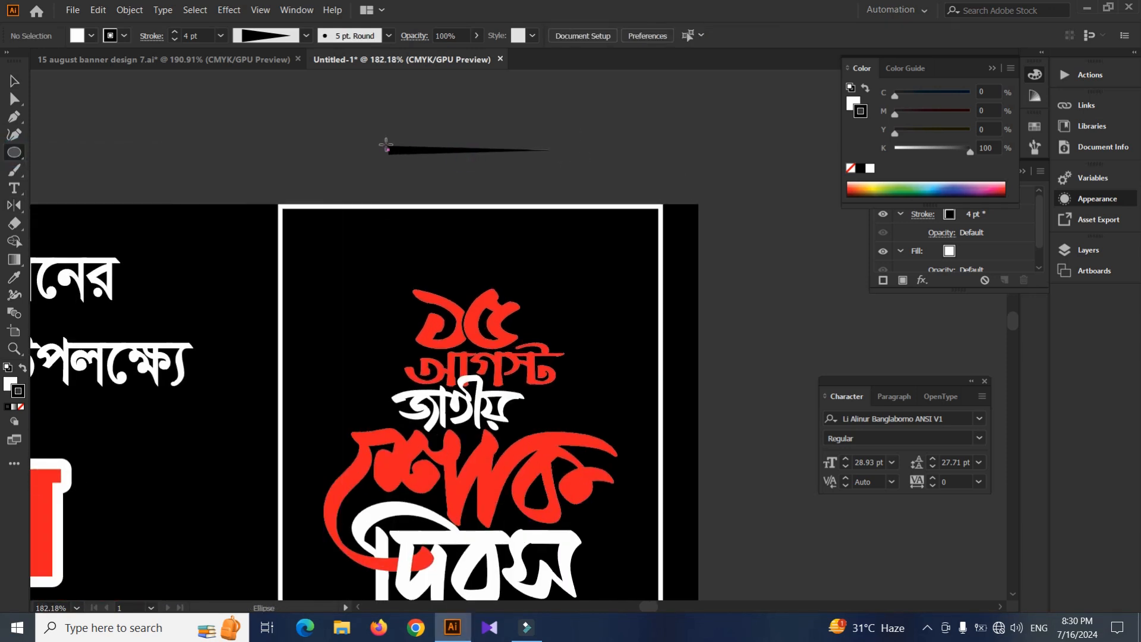
drag(383, 149, 400, 136)
click(14, 81)
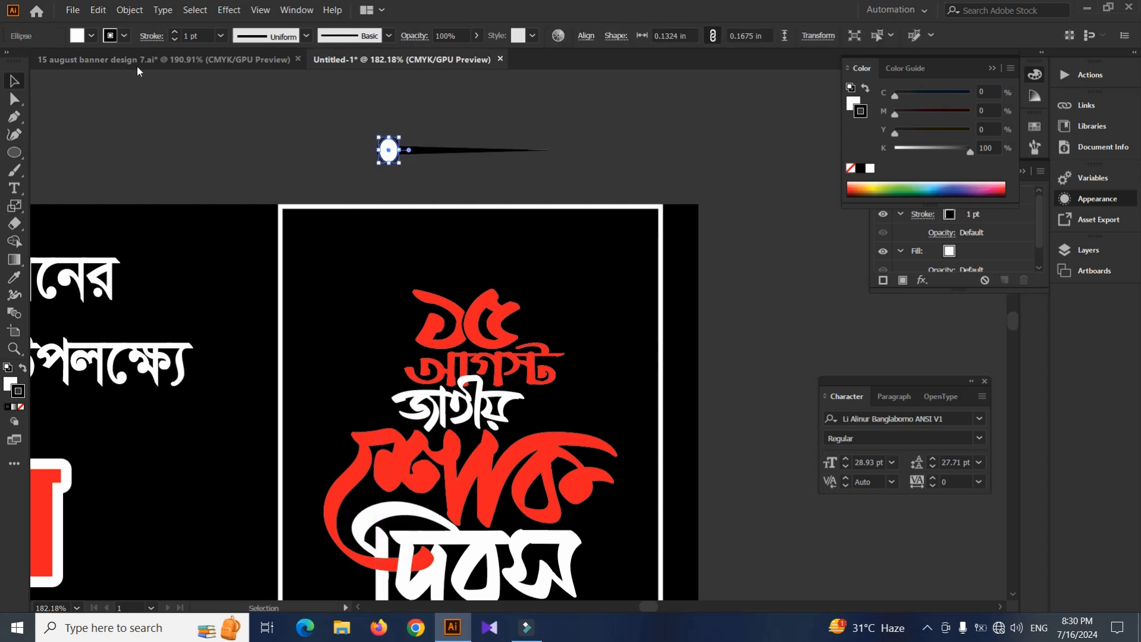
click(91, 37)
click(124, 36)
click(10, 62)
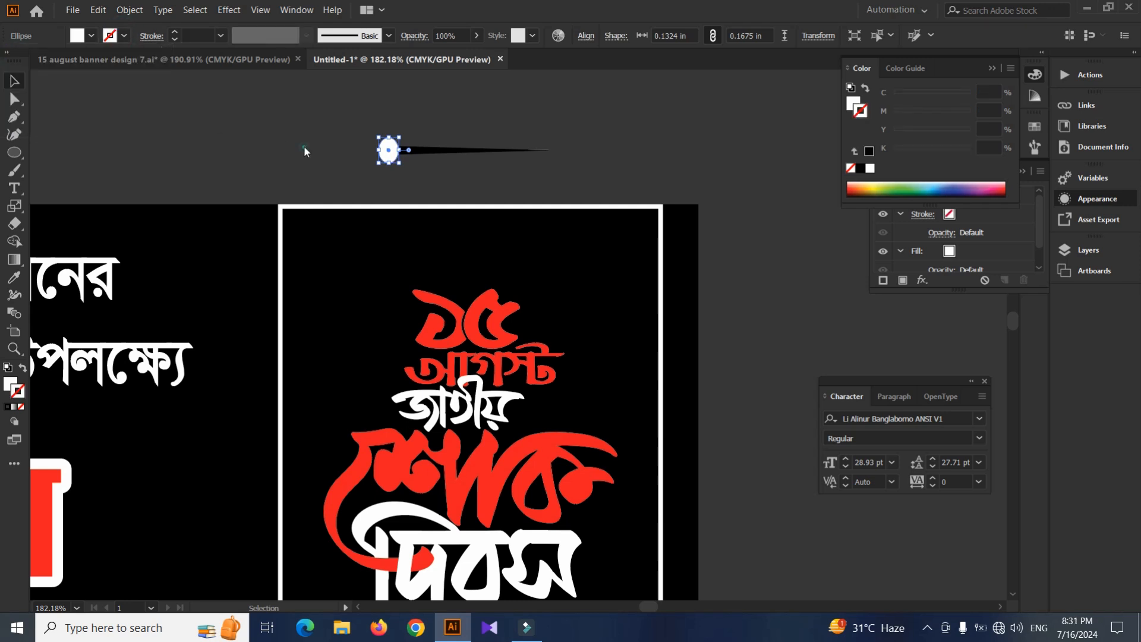
Change the tapered line's stroke color to white.
click(427, 140)
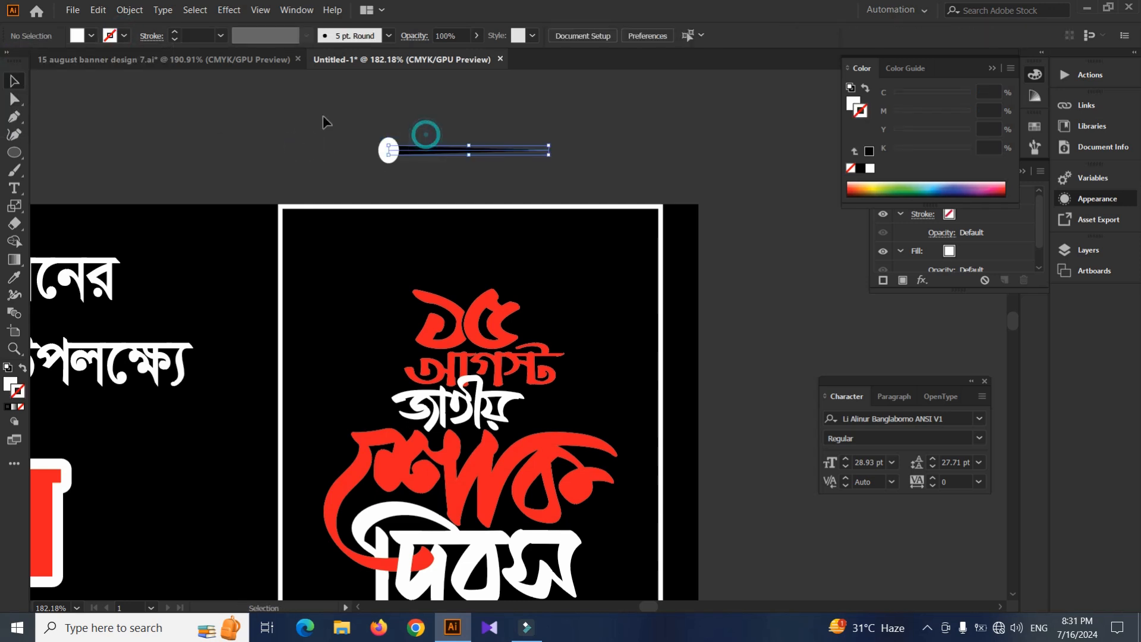
click(123, 36)
click(25, 57)
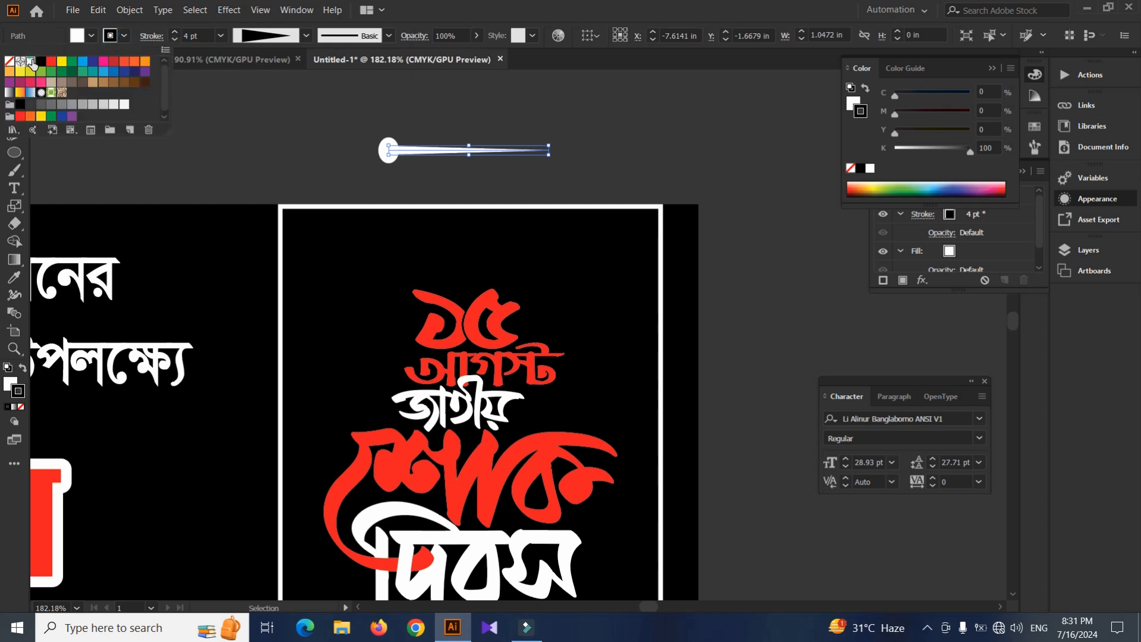
click(301, 137)
Expand the appearance of the tapered line so its stroke becomes a filled shape.
ctrl+click(388, 125)
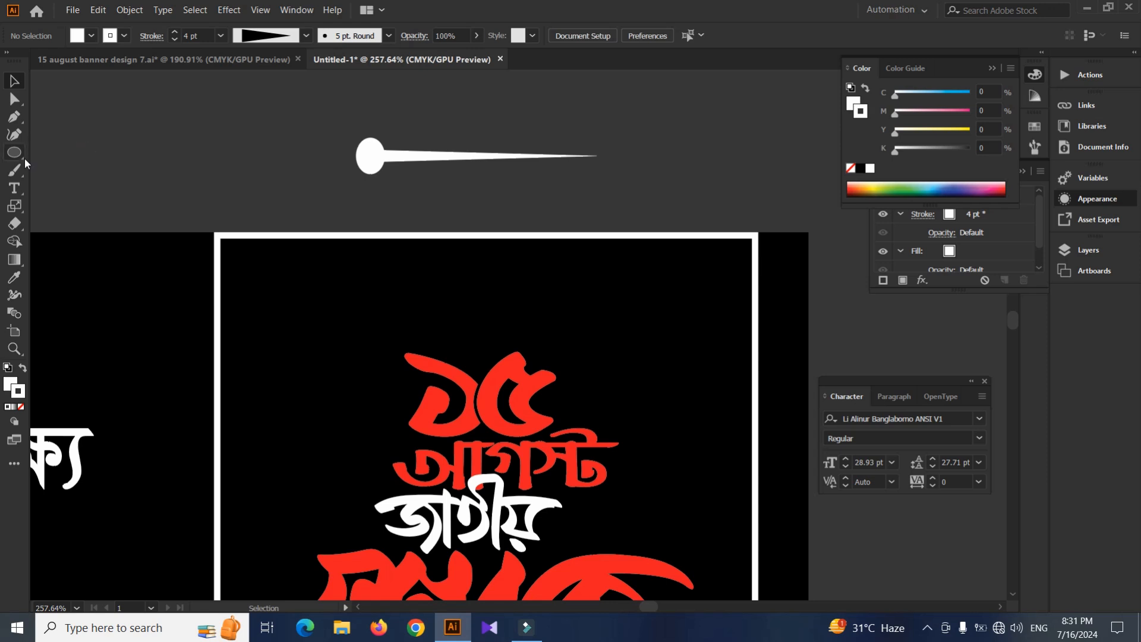
click(483, 156)
click(130, 10)
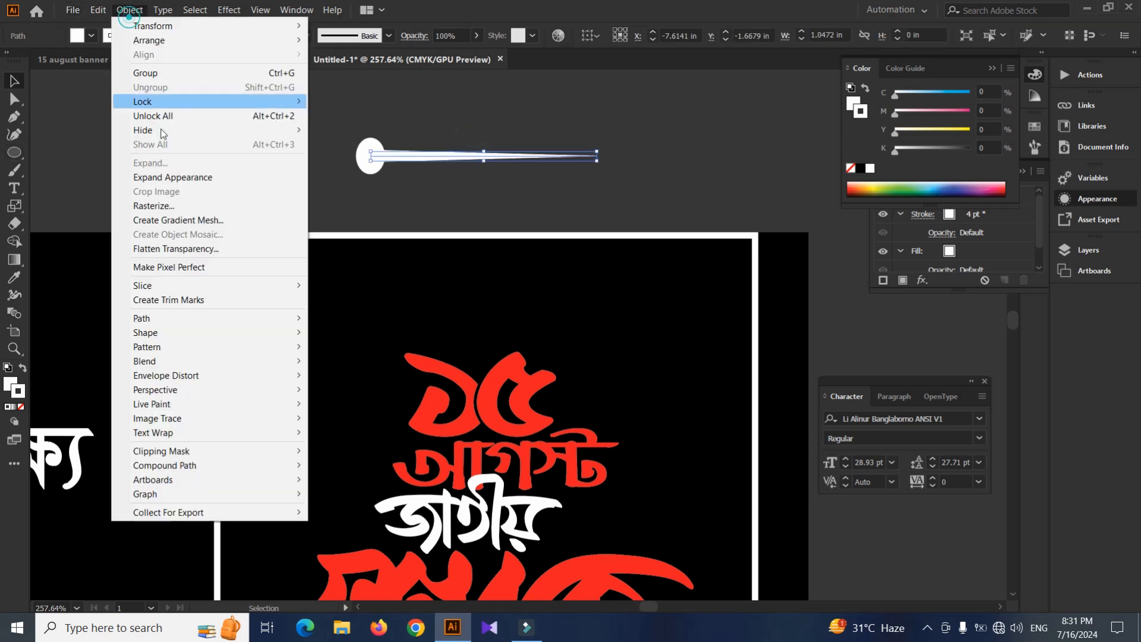
click(159, 176)
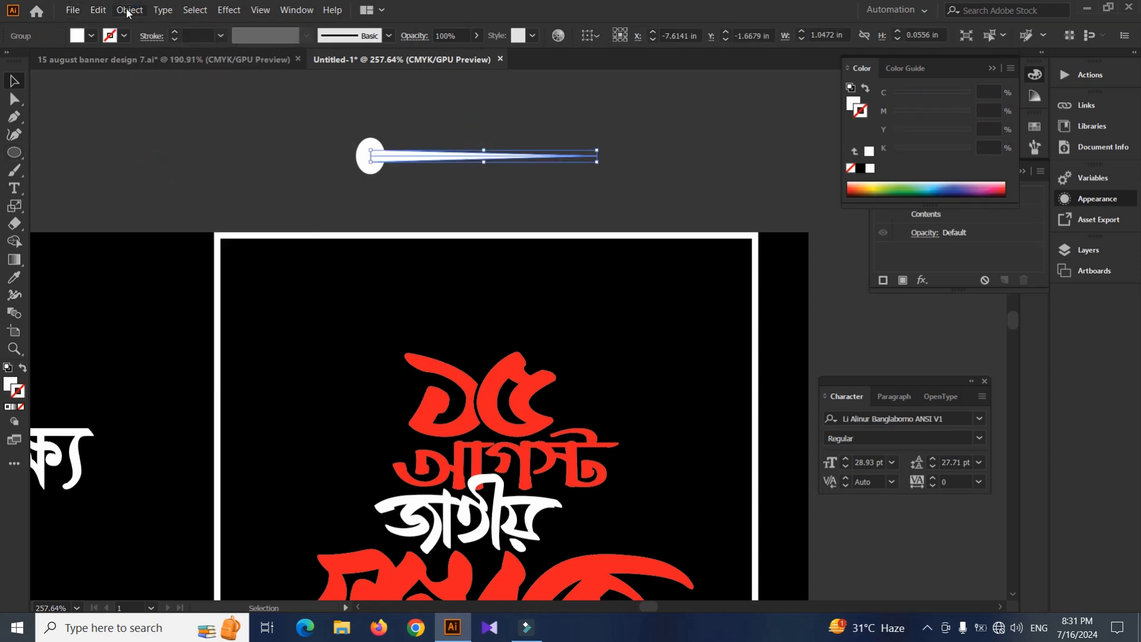
click(127, 10)
click(150, 162)
click(243, 145)
click(428, 140)
click(150, 146)
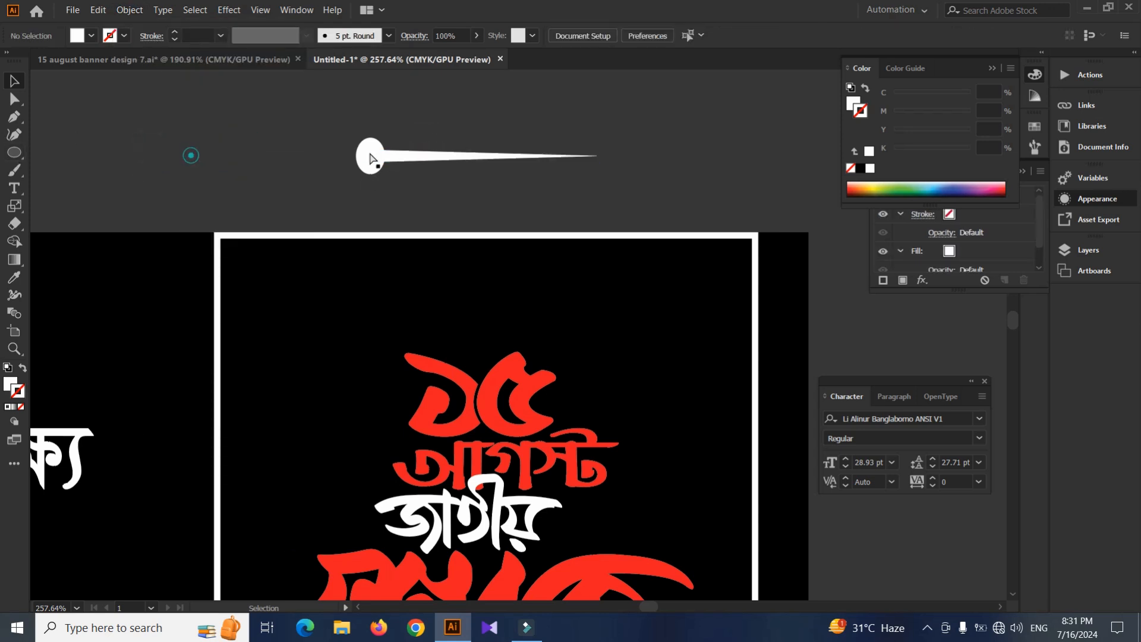
Draw a narrow upright rectangle about 0.06 in by 0.15 in across the tapered shape near the ellipse.
scroll(374, 156, up, 1)
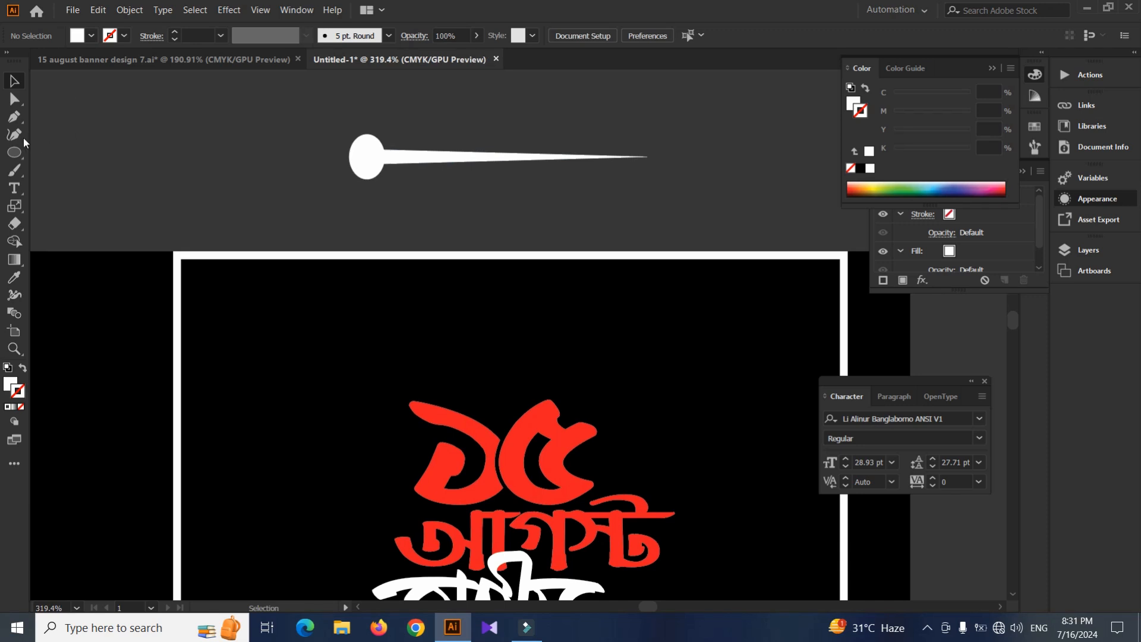
drag(21, 148, 57, 157)
drag(429, 148, 448, 179)
key(v)
key(s)
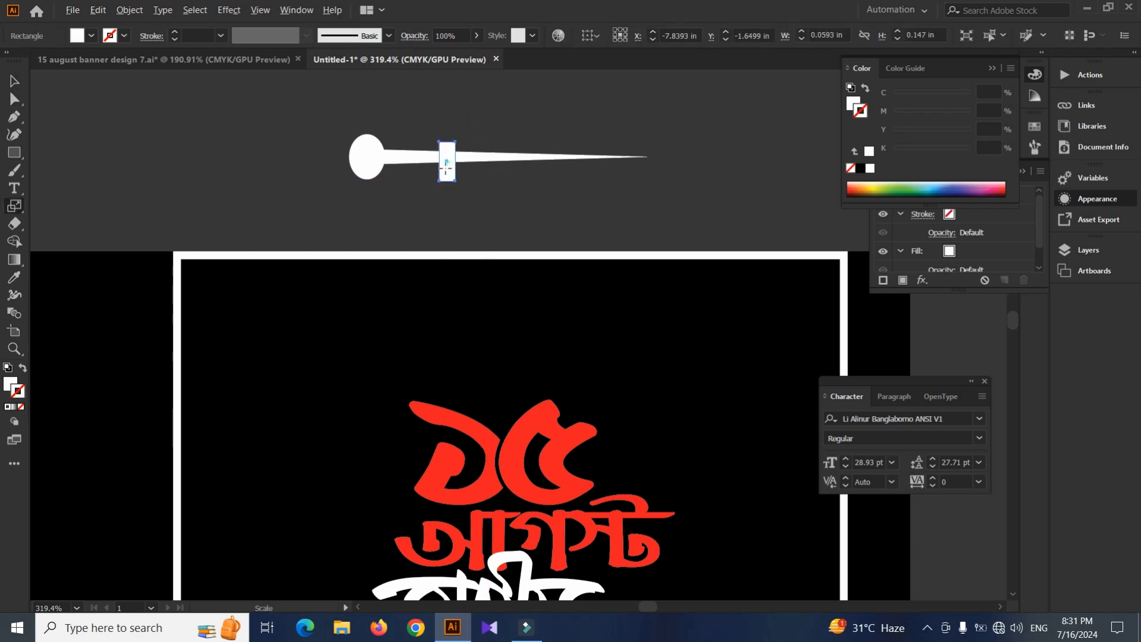
key(v)
key(alt+v)
click(542, 184)
click(448, 164)
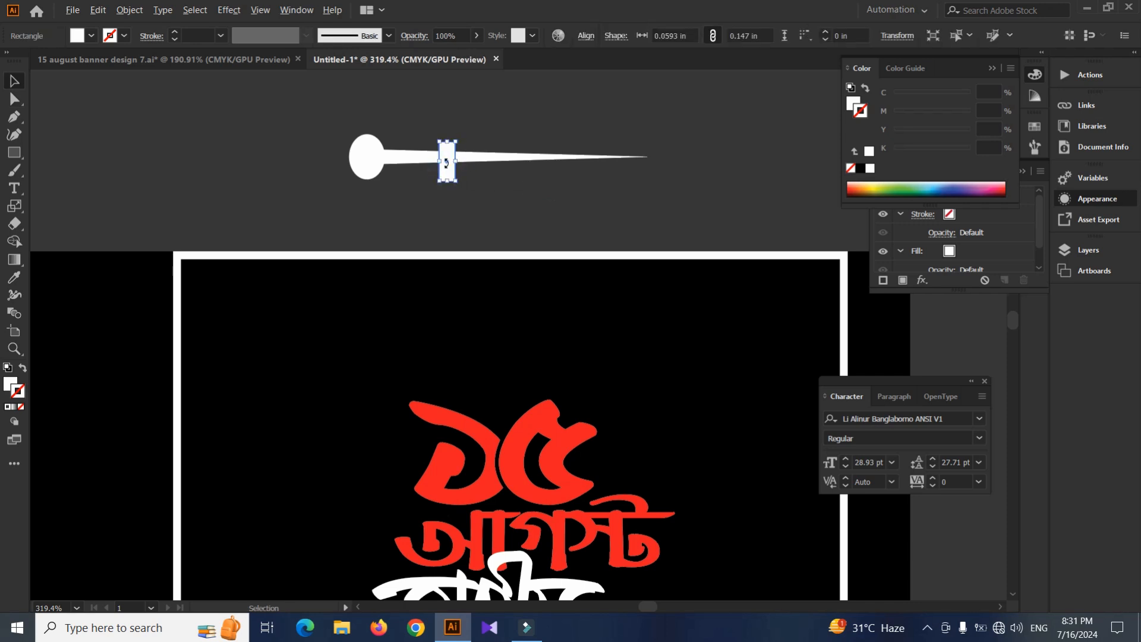
Duplicate the narrow rectangle twice along the tapered shape toward its pointed end.
key(a)
key(alt+v)
click(517, 176)
click(448, 163)
drag(448, 170, 579, 167)
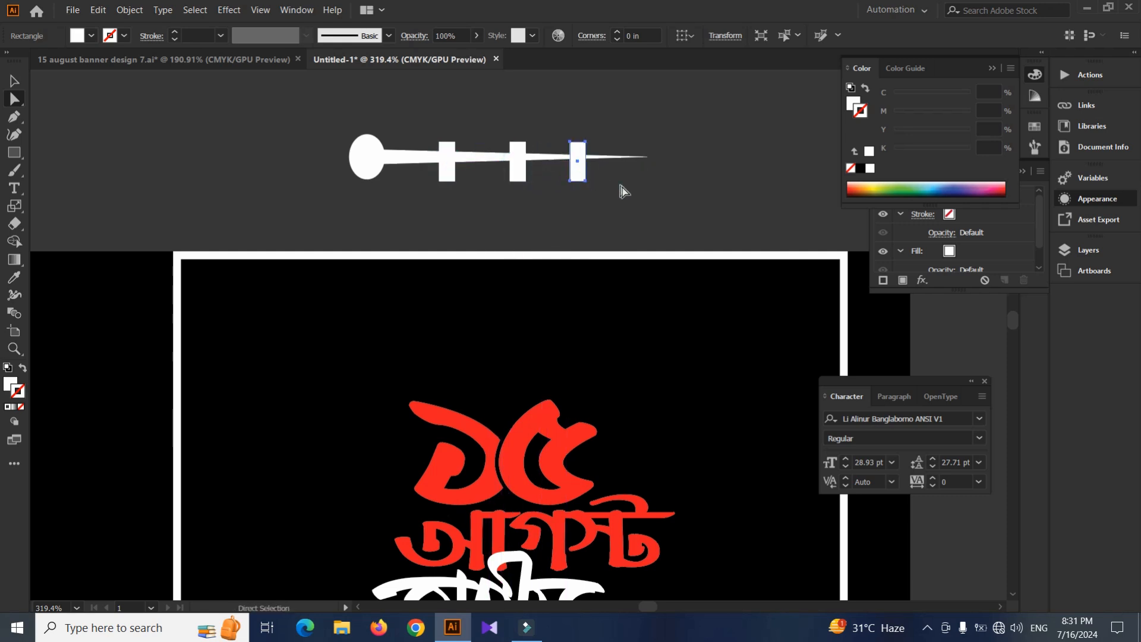
Cut three gaps in the tapered shape by removing the rectangle areas with the Shape Builder tool.
key(ctrl+a)
click(13, 82)
click(131, 101)
drag(317, 124, 677, 184)
click(14, 242)
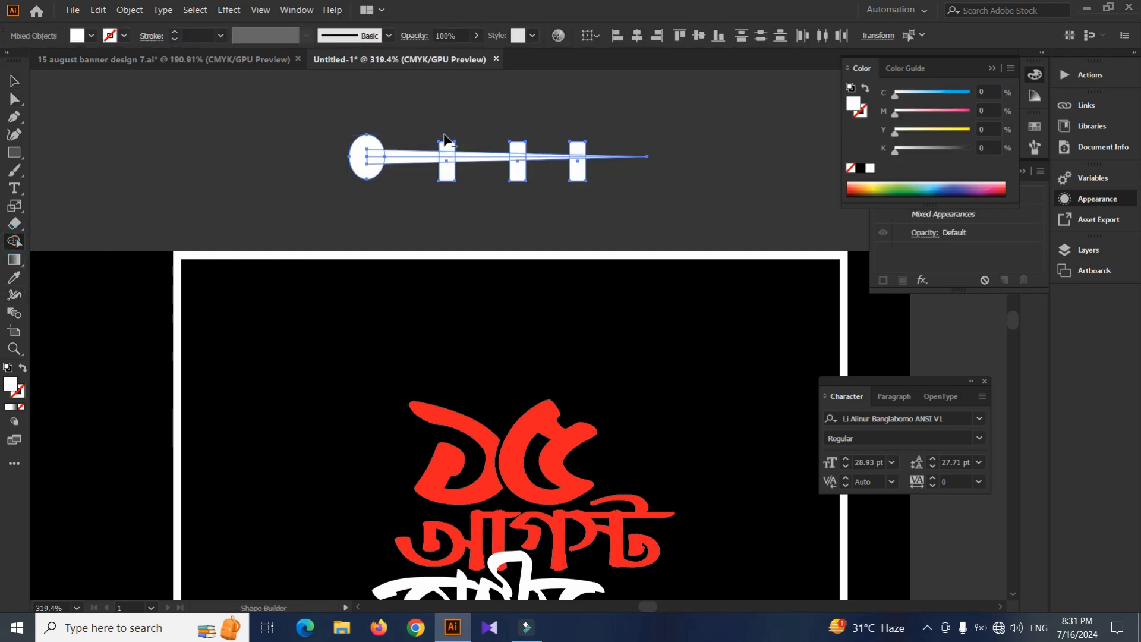
drag(446, 161, 447, 184)
drag(518, 130, 522, 172)
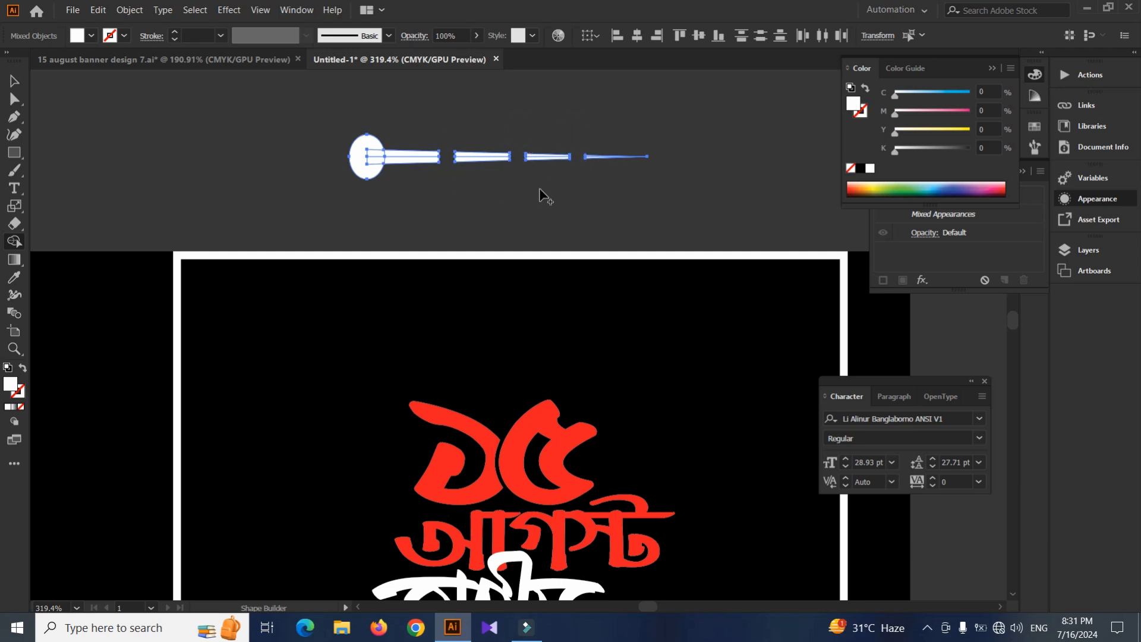
Group the ellipse and all the tapered segments into one ornament.
key(v)
click(206, 128)
drag(288, 125, 652, 185)
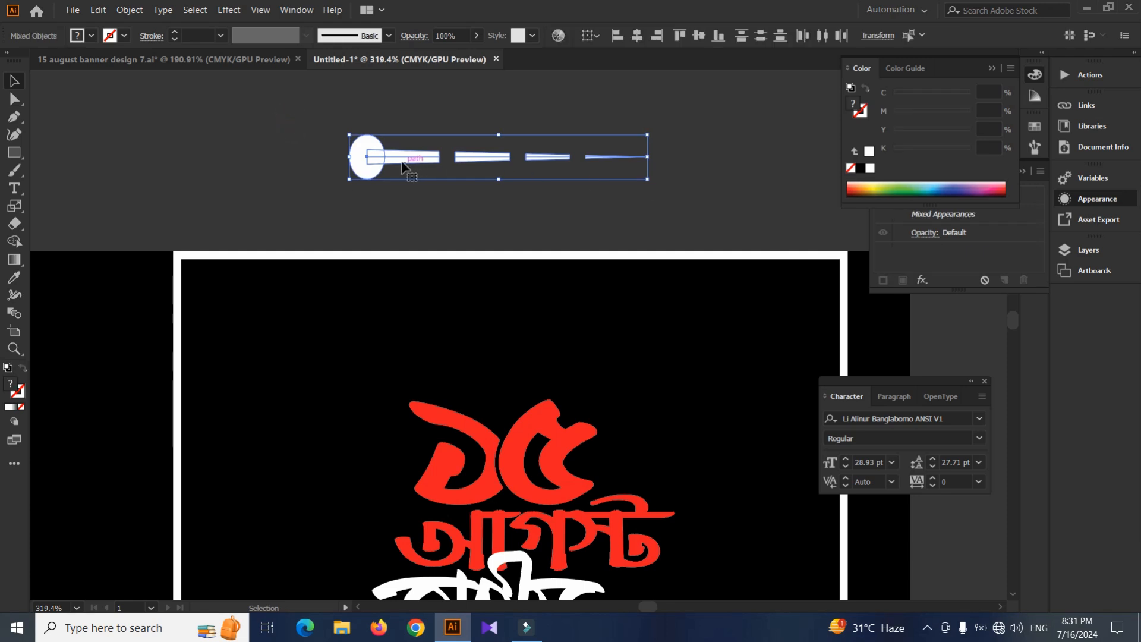
right_click(373, 153)
click(411, 251)
click(460, 215)
Place the segmented ornament inside the ribbon above the calligraphy and enlarge it to about 1.8 in by 0.27 in.
drag(450, 212, 398, 283)
key(s)
drag(606, 227, 665, 195)
key(v)
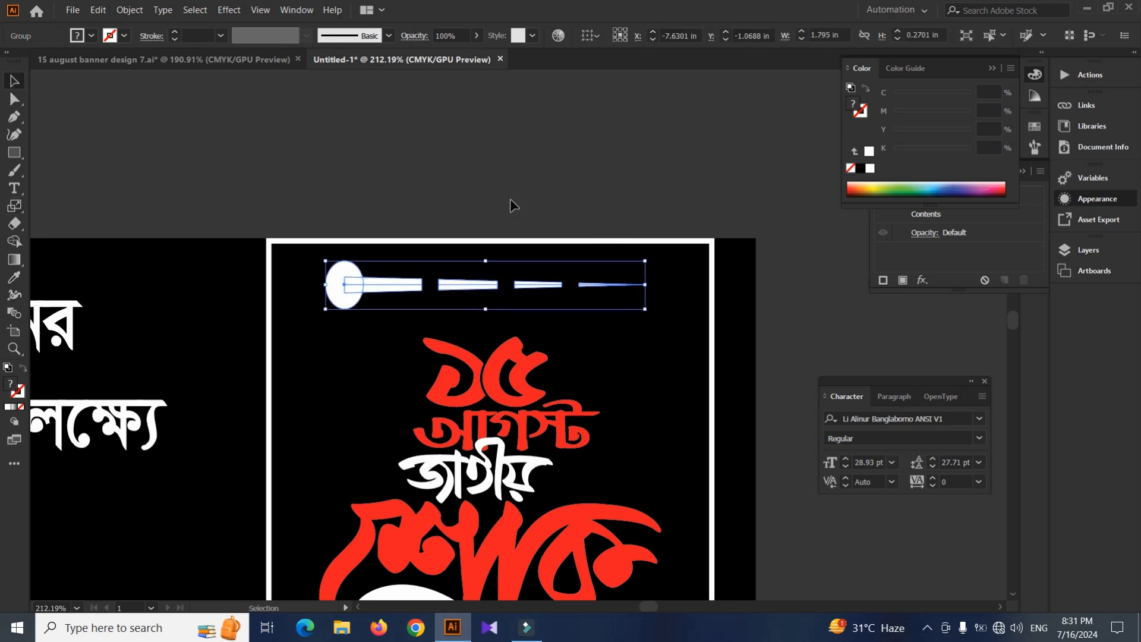
Draw a white horizontal rectangle about 2.33 in by 0.23 in on the empty canvas beside the ribbon.
click(485, 194)
ctrl+alt+click(362, 193)
mouse_move(284, 200)
mouse_down()
mouse_move(242, 219)
mouse_move(291, 189)
mouse_up()
click(464, 259)
drag(451, 237, 451, 231)
click(622, 233)
drag(620, 234, 420, 208)
drag(223, 220, 290, 203)
key(m)
drag(467, 229, 698, 251)
key(v)
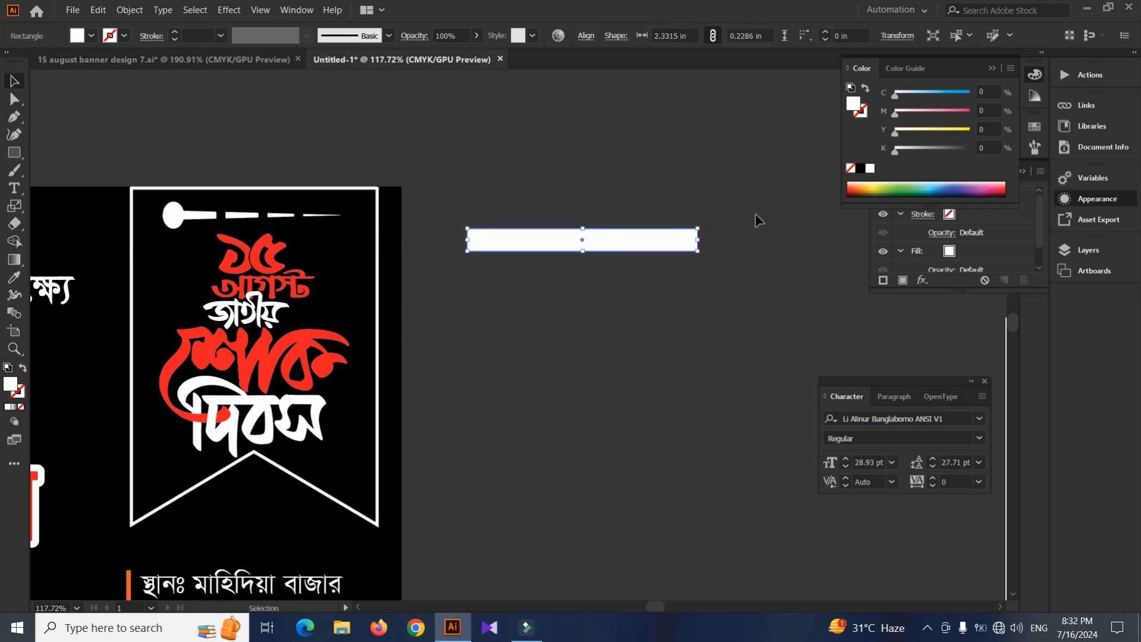
Fill the rectangle with a linear gradient at -90° and add a middle stop at 61.1%.
key(period)
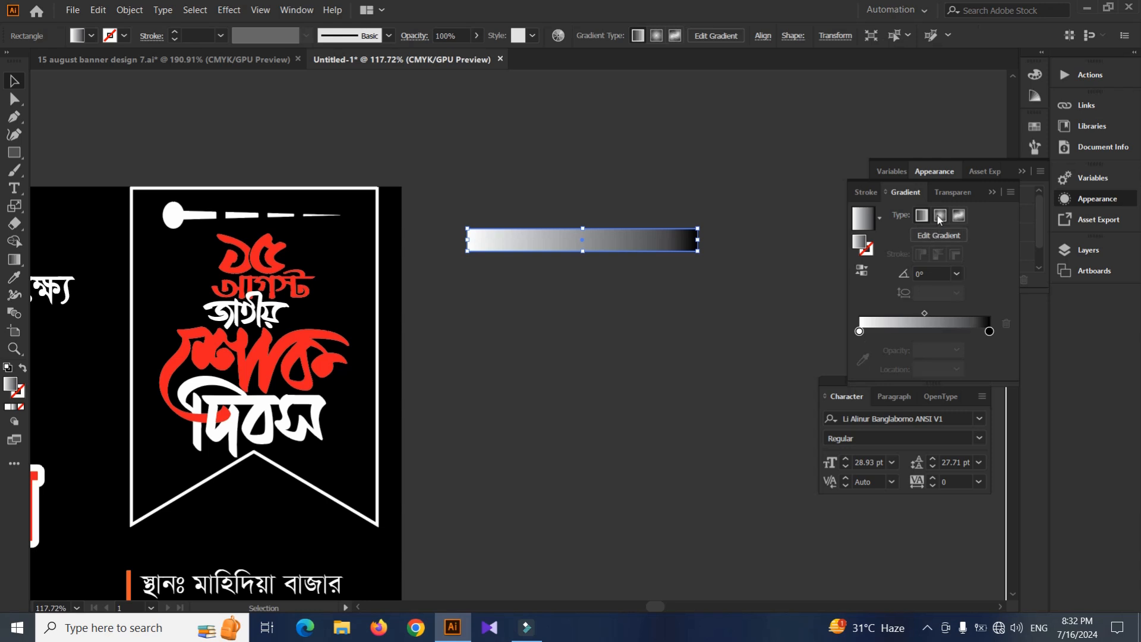
drag(983, 332, 928, 332)
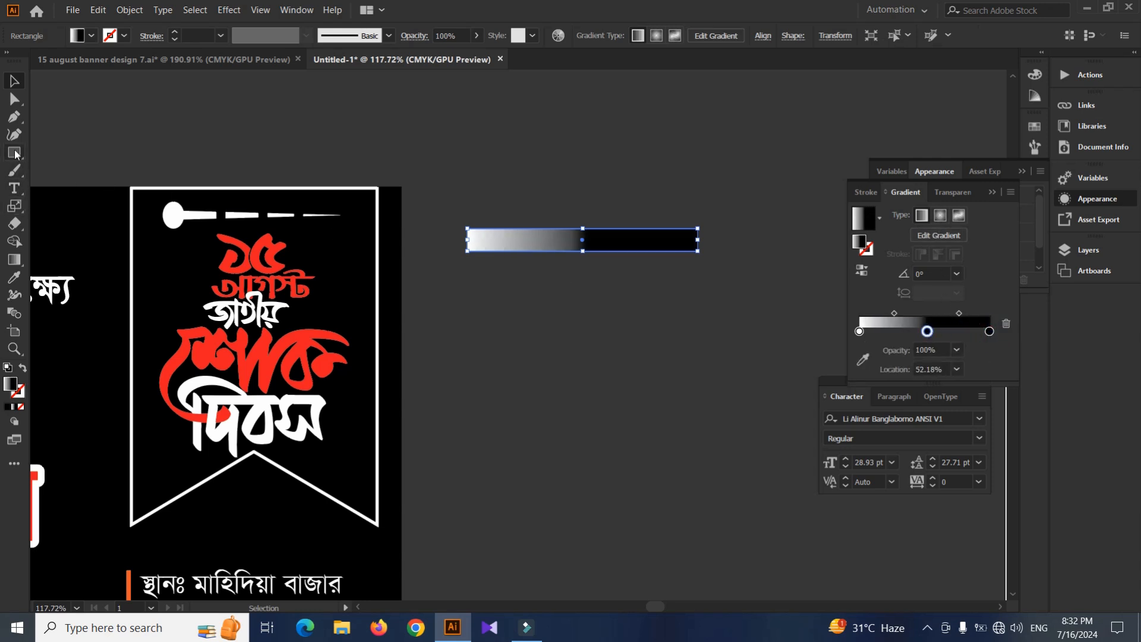
click(14, 259)
drag(583, 218, 583, 250)
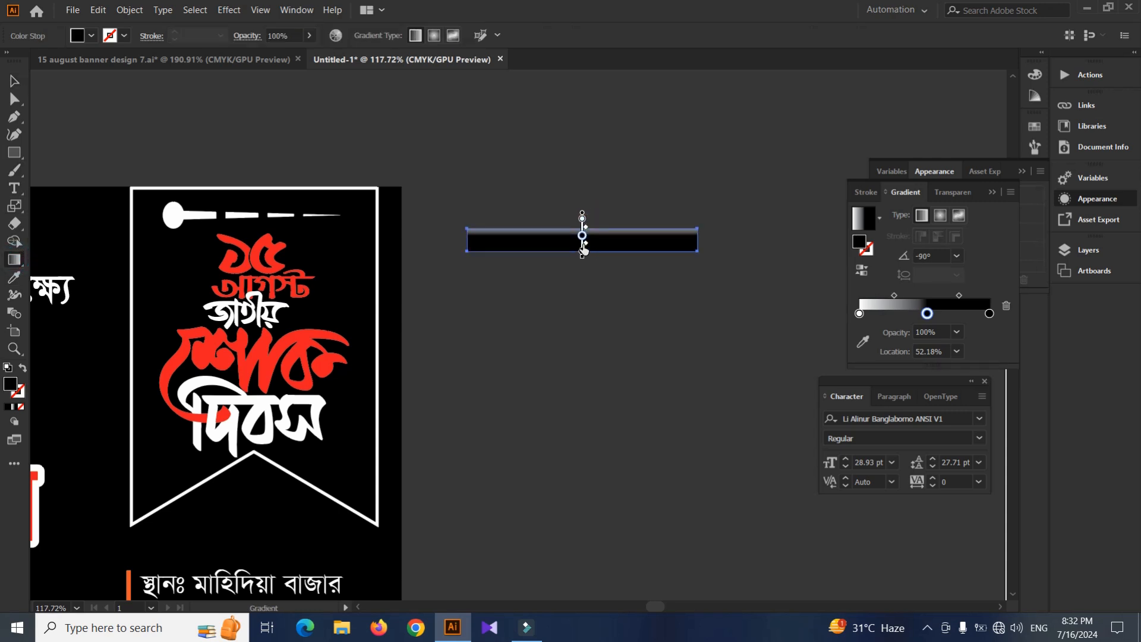
drag(582, 237, 582, 241)
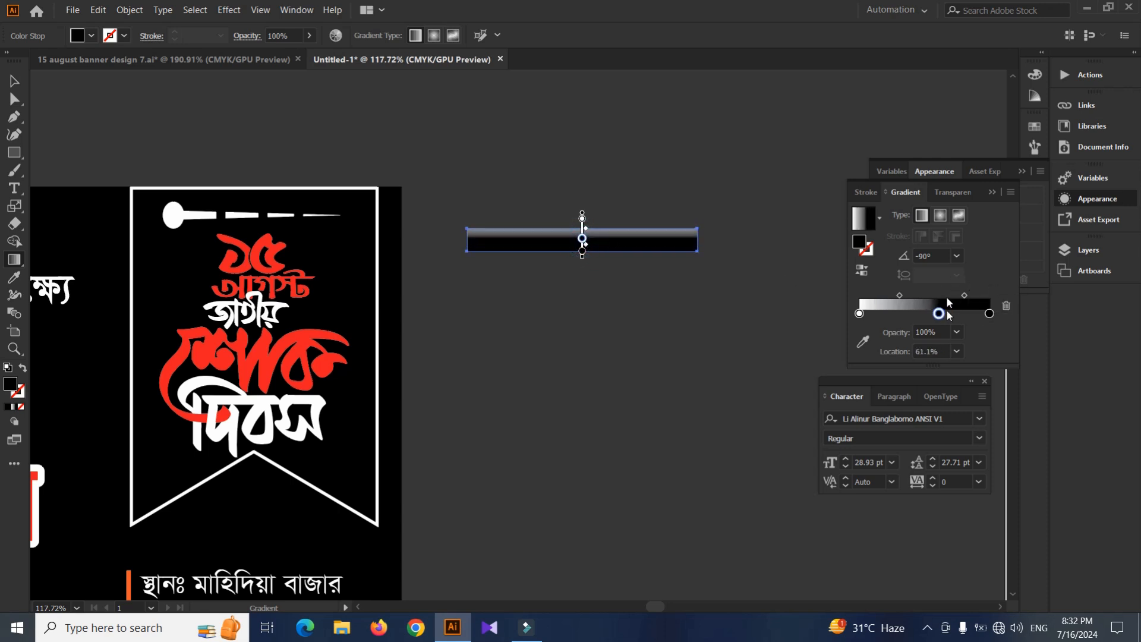
Set the gradient's end stop to 24% black and its middle stop to white.
double_click(989, 313)
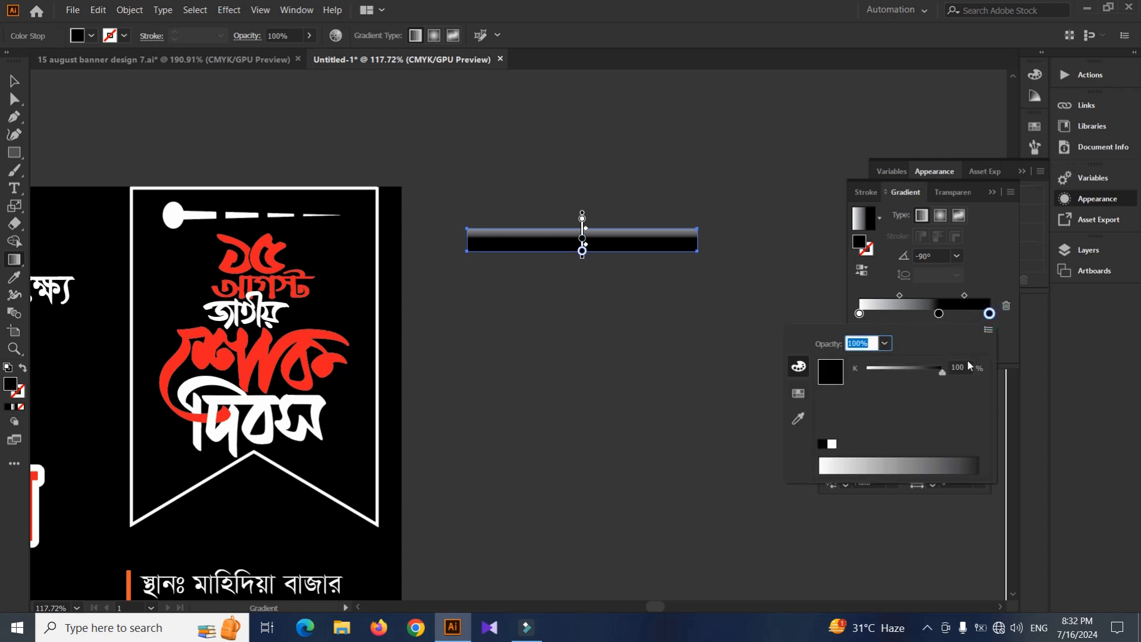
drag(941, 371, 888, 369)
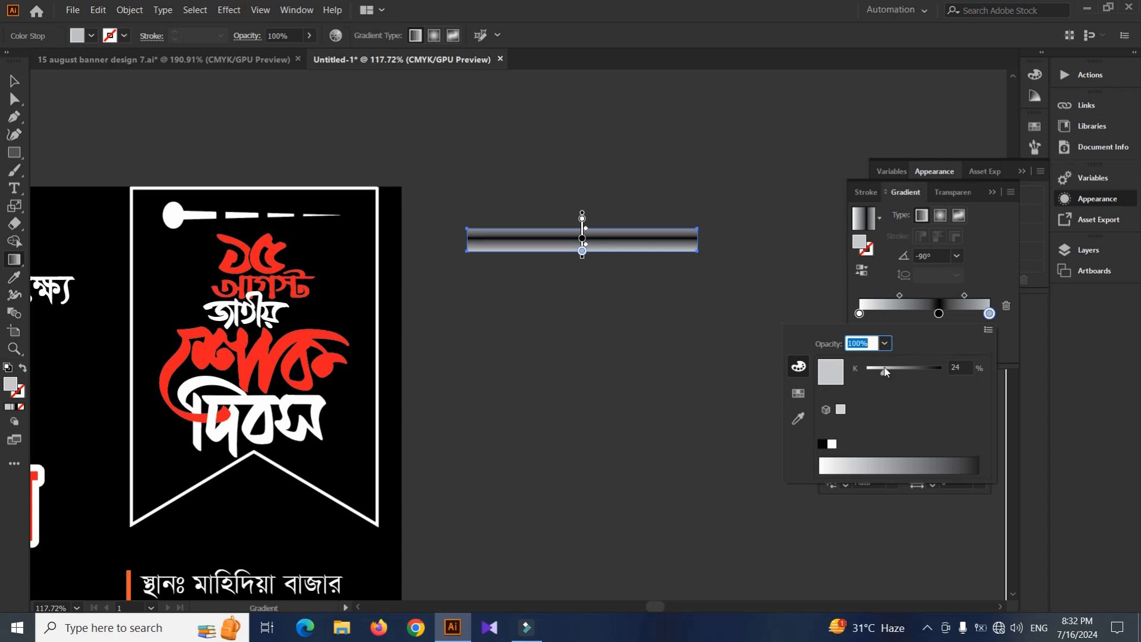
click(938, 314)
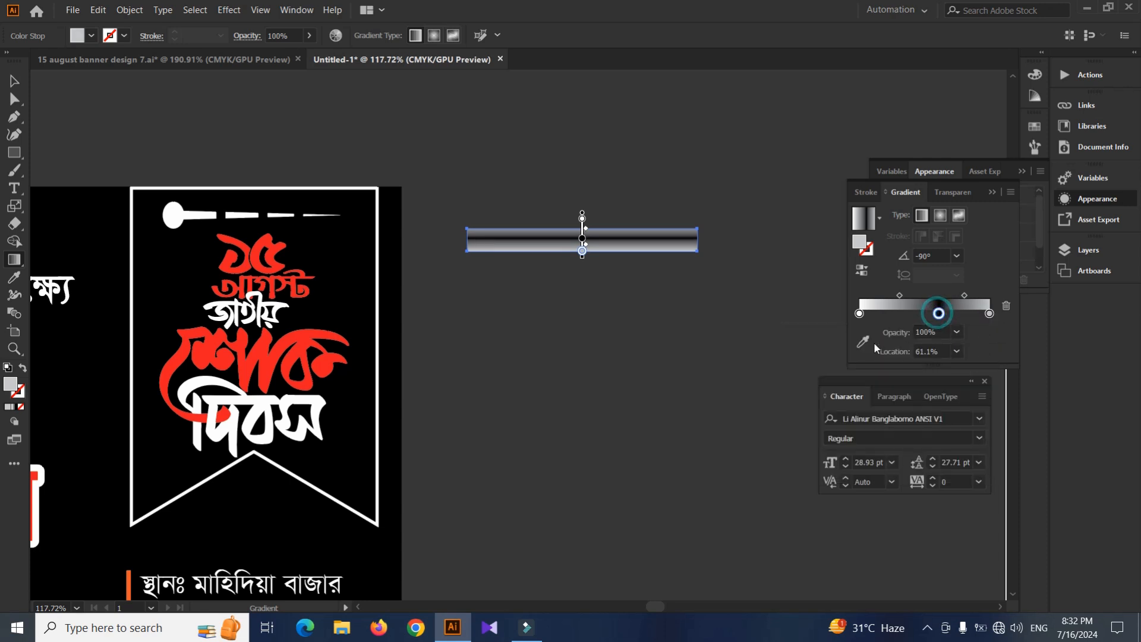
double_click(939, 313)
click(798, 392)
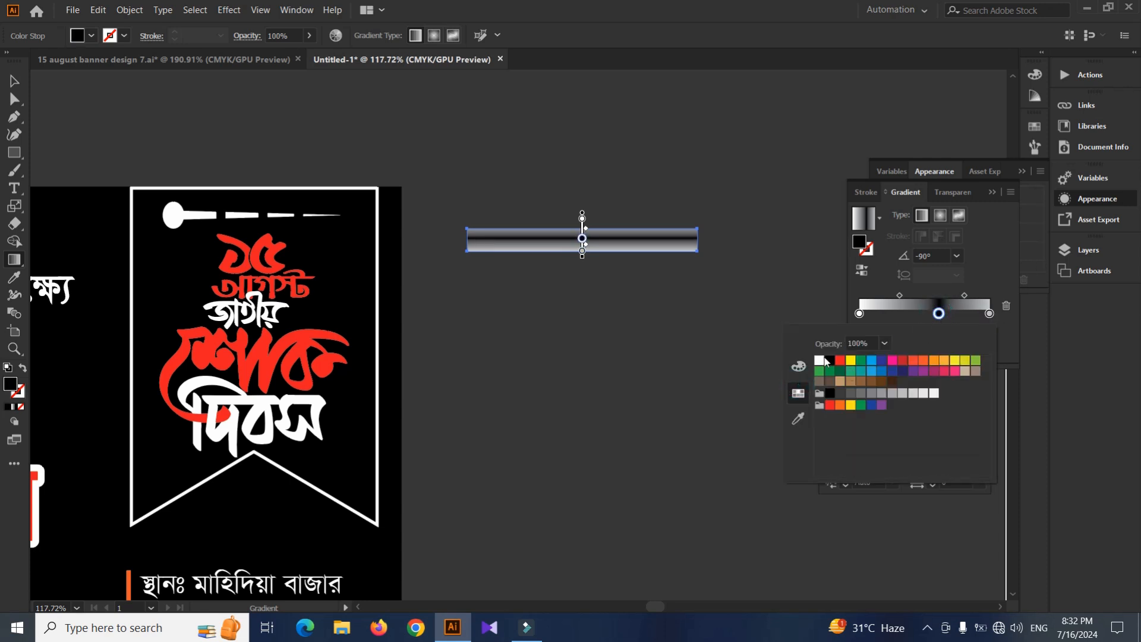
click(820, 361)
Set both outer gradient stops of the rectangle to black.
click(860, 314)
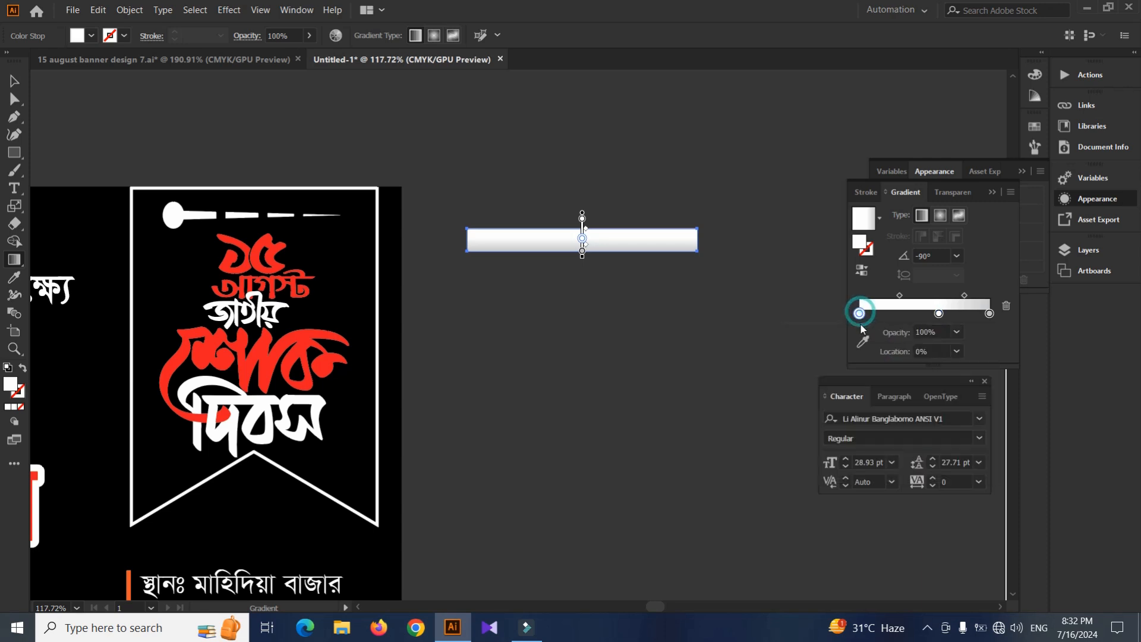
double_click(859, 313)
click(829, 361)
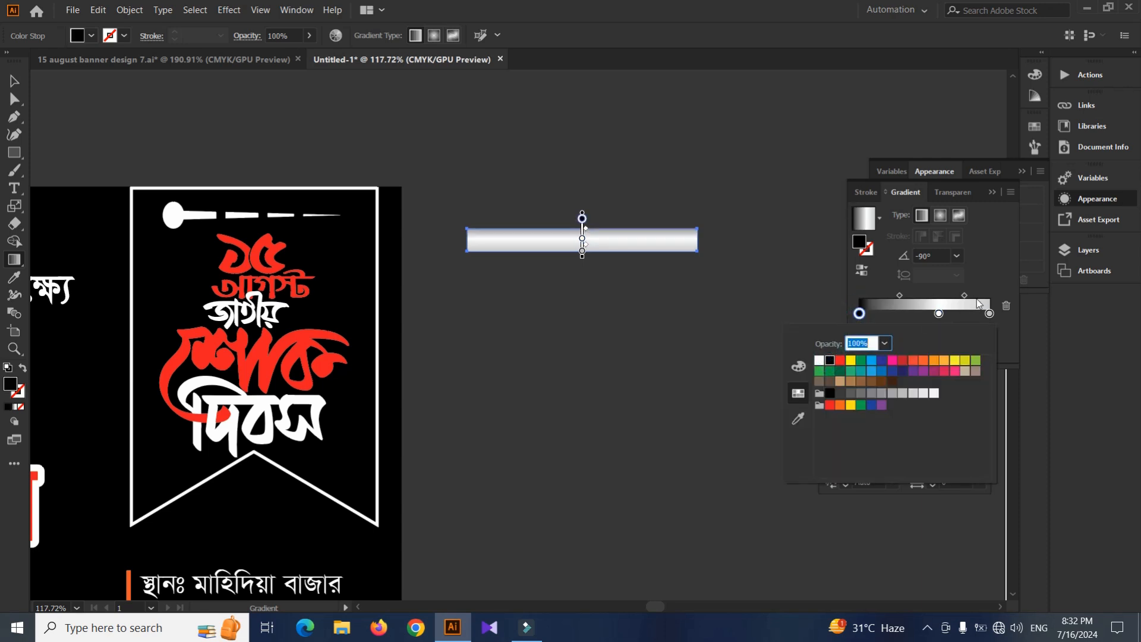
click(990, 315)
double_click(990, 313)
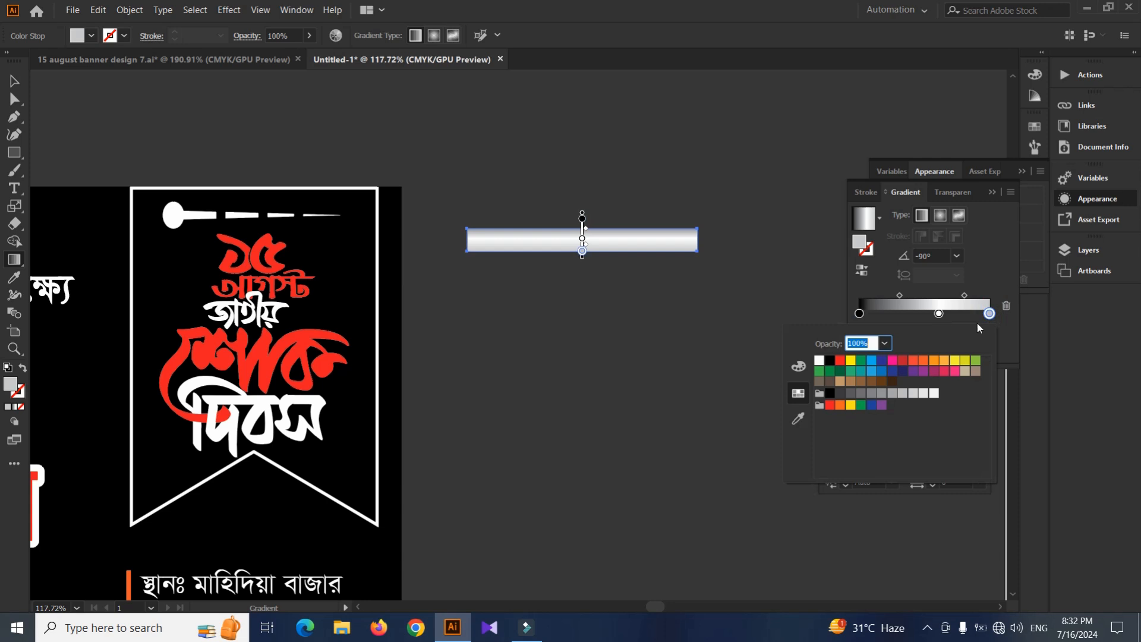
click(820, 361)
click(603, 305)
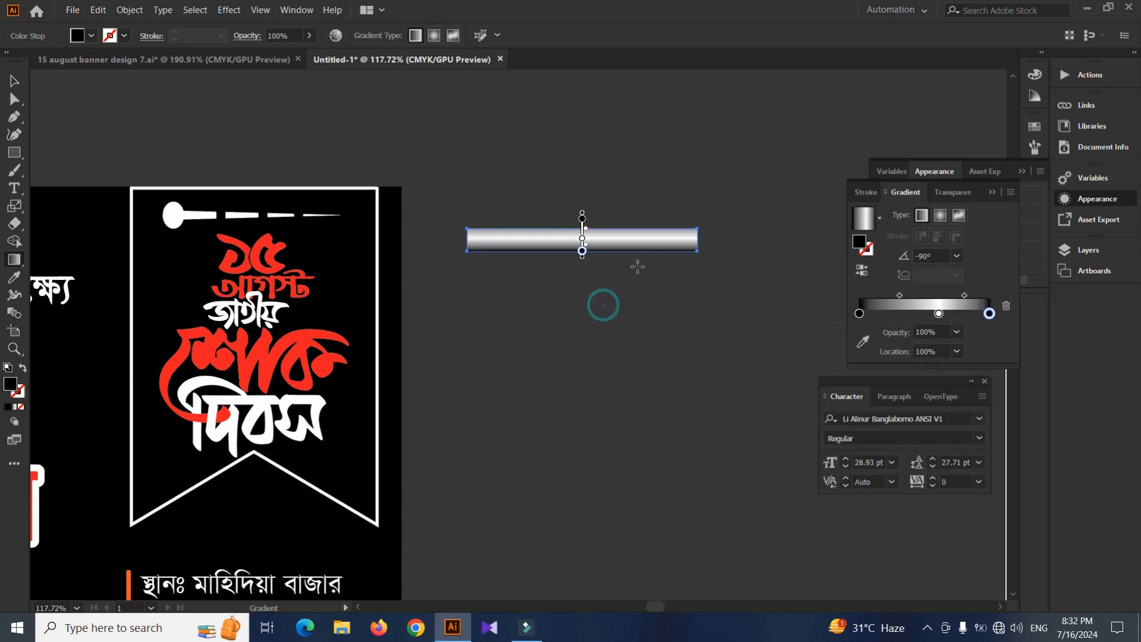
key(v)
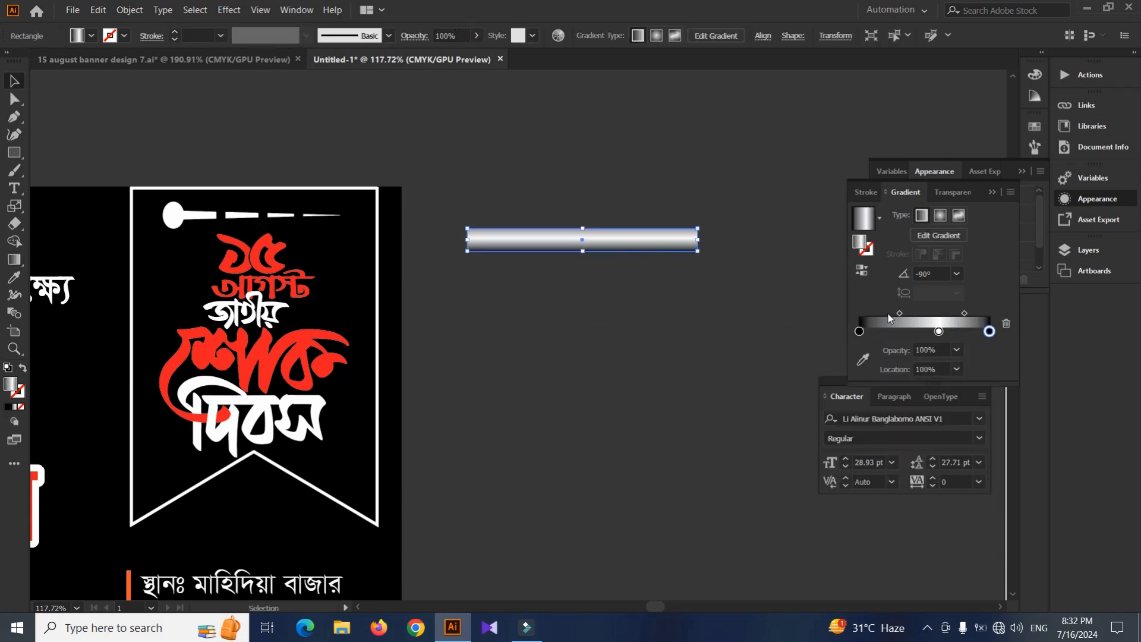
Narrow the bar's white band by shifting the gradient midpoints toward it and moving the first black stop to 21.9%.
drag(898, 315, 954, 312)
click(581, 314)
scroll(503, 262, left, 5)
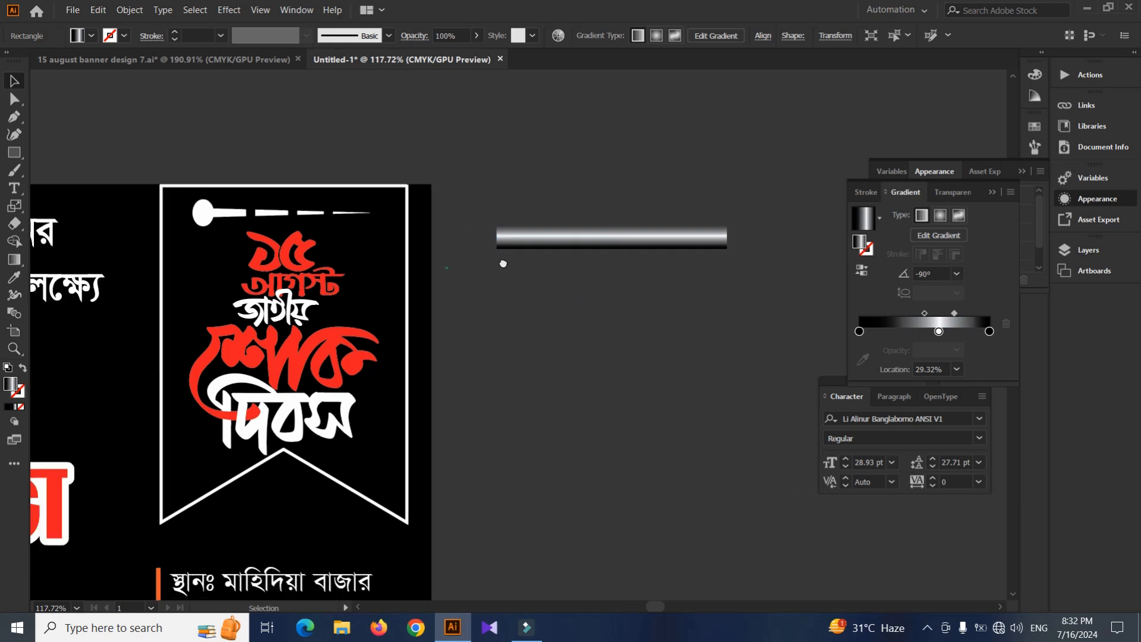
drag(637, 241, 306, 242)
click(551, 236)
drag(453, 245, 619, 215)
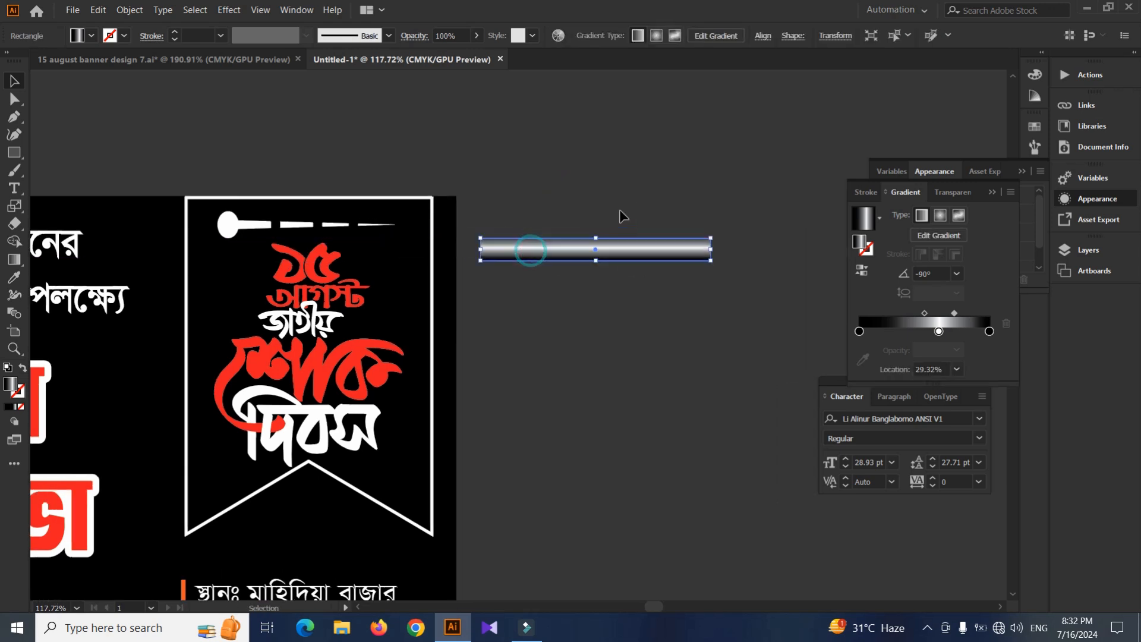
click(925, 314)
drag(915, 314, 920, 313)
click(954, 313)
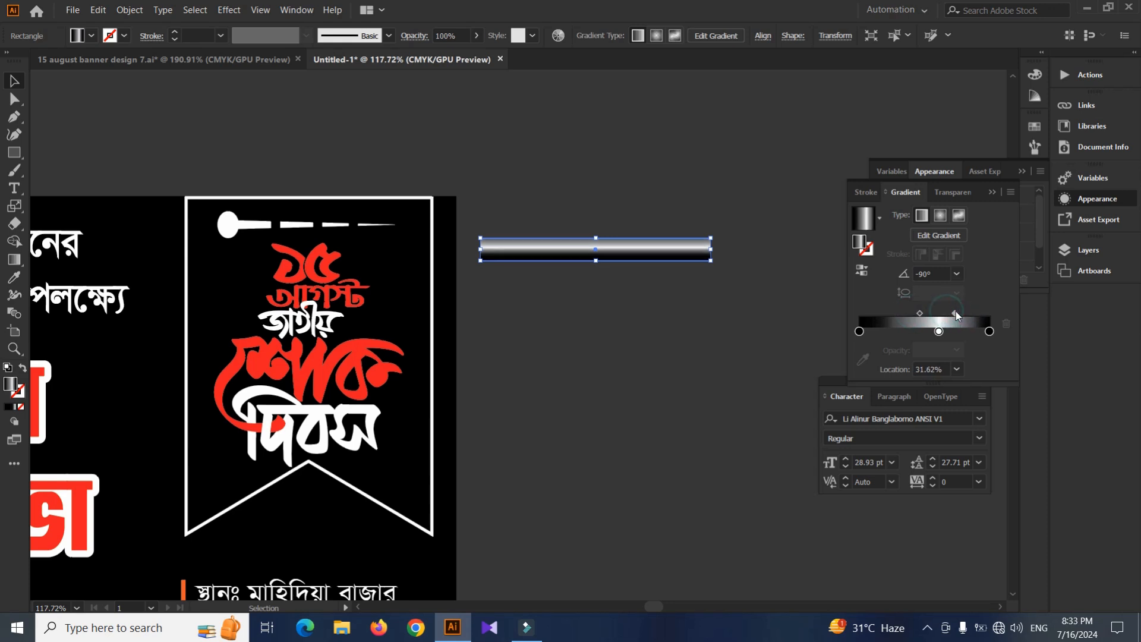
drag(859, 331, 887, 331)
Place the gradient bar over the ribbon and set its white gradient stop to 40% opacity.
drag(597, 252, 326, 261)
scroll(506, 286, left, 3)
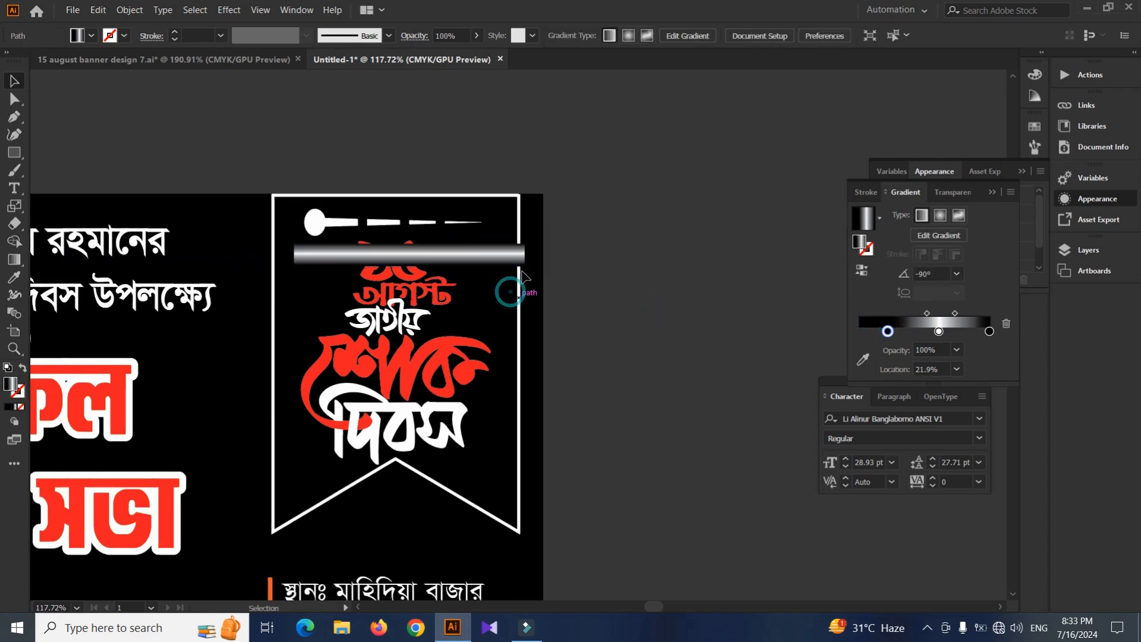
click(592, 244)
click(464, 265)
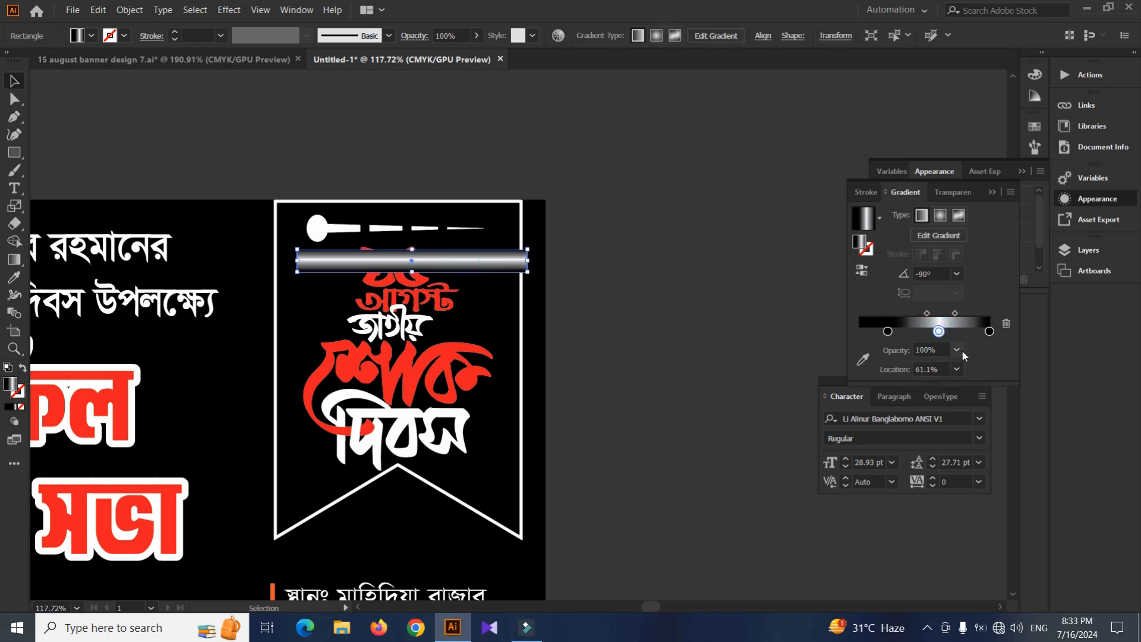
click(956, 349)
click(970, 432)
click(711, 337)
Move the segmented ornament above the ribbon and place the gradient bar inside the ribbon, above the calligraphy.
scroll(616, 270, up, 1)
drag(487, 283, 712, 207)
drag(395, 250, 395, 195)
click(553, 223)
drag(588, 214, 350, 254)
click(620, 203)
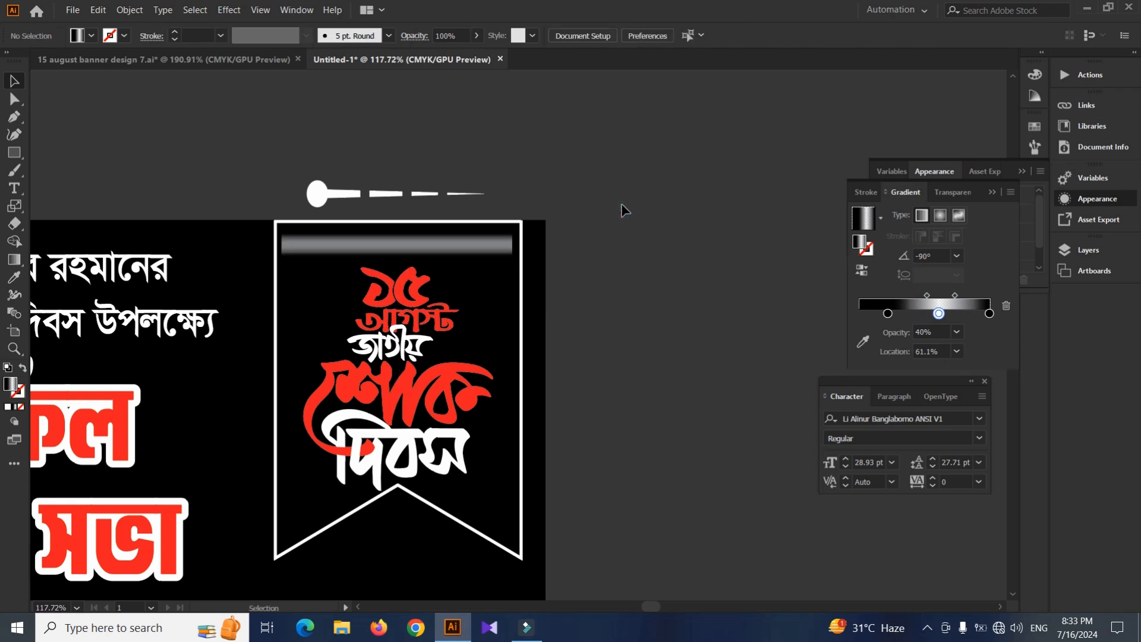
Set the bar's first gradient midpoint to about 85.86% and its white stop to 70% opacity.
click(447, 252)
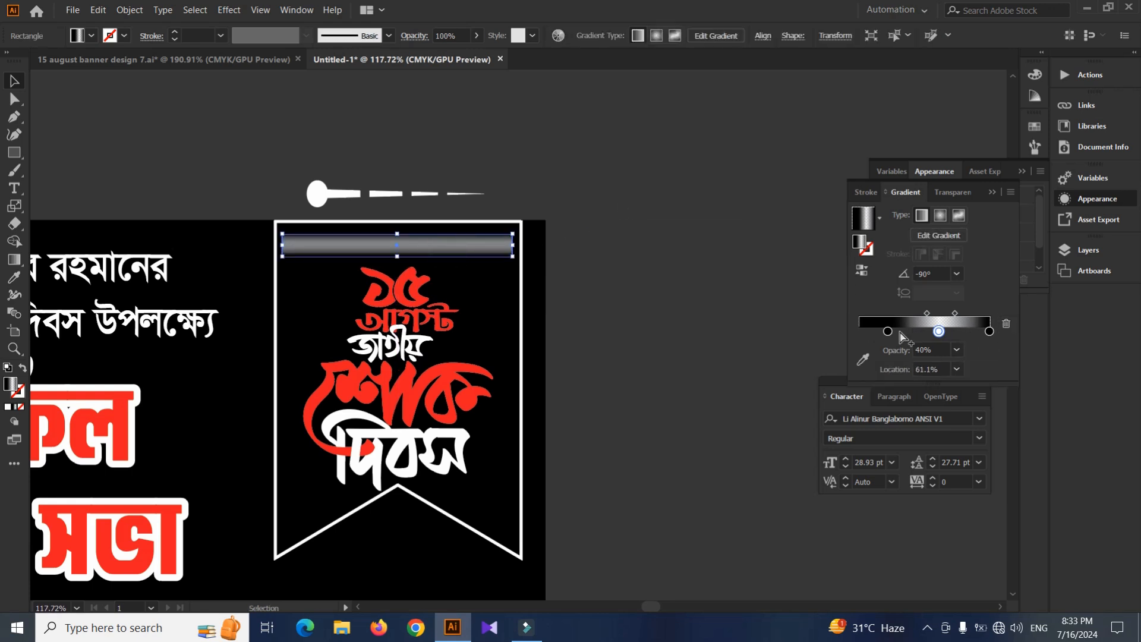
double_click(888, 331)
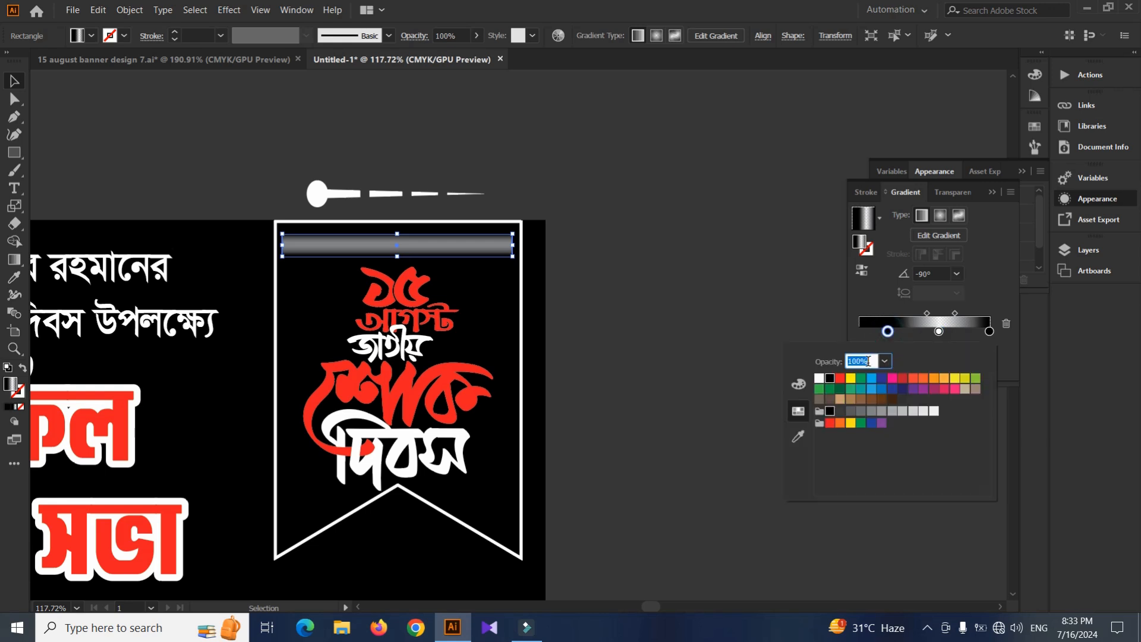
click(929, 317)
drag(929, 317, 935, 317)
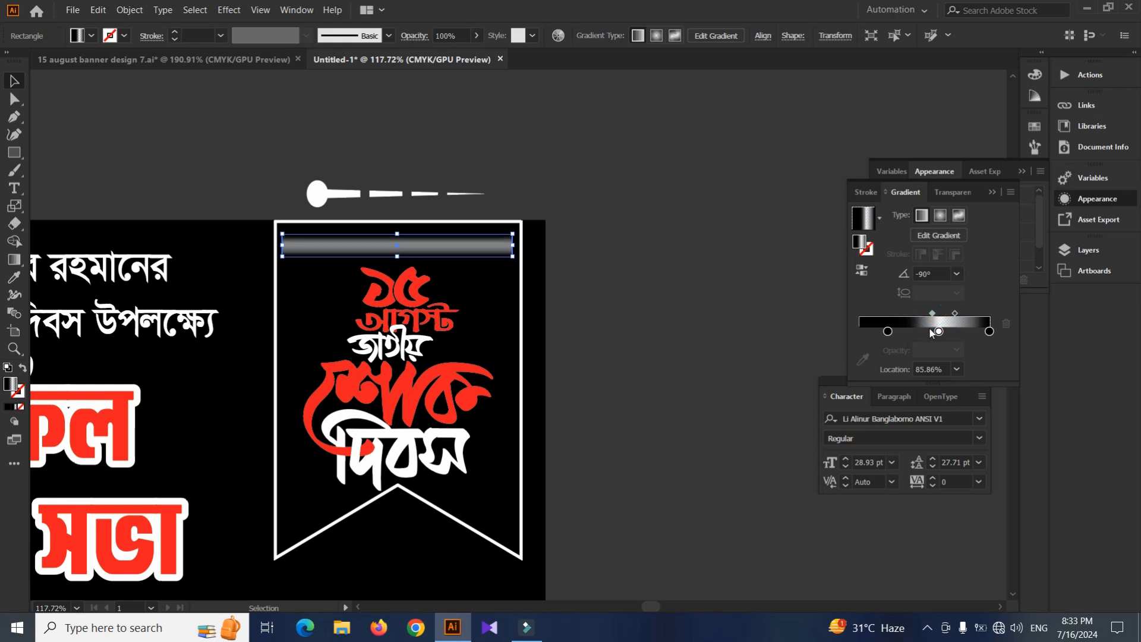
click(939, 332)
click(956, 350)
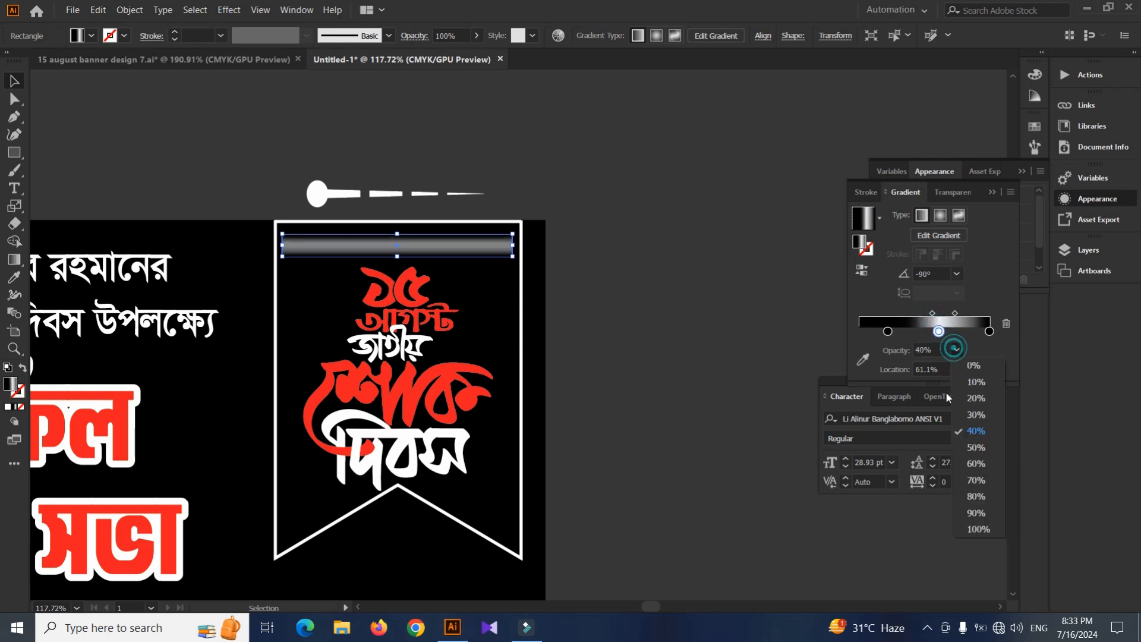
click(979, 477)
click(663, 313)
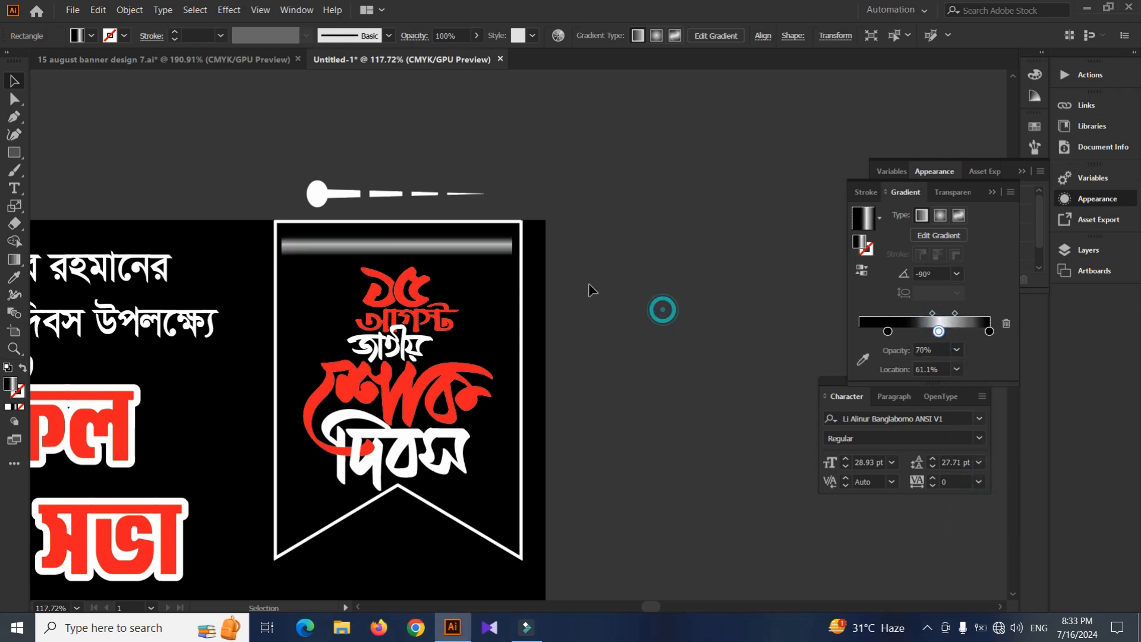
Stretch the gradient bar sideways so that it fits exactly between the inner edges of the ribbon's white border.
click(460, 243)
key(ctrl+space)
drag(414, 226, 630, 266)
click(736, 232)
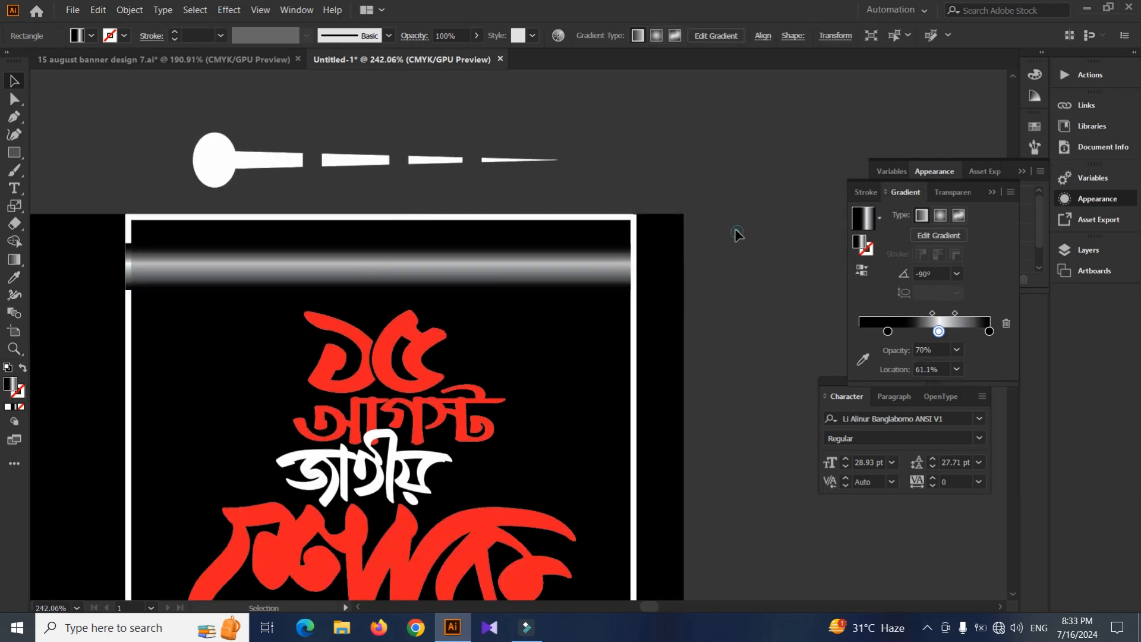
click(135, 262)
drag(90, 268, 221, 258)
drag(288, 199, 247, 201)
drag(526, 227, 146, 224)
drag(326, 221, 184, 224)
drag(388, 230, 321, 230)
click(787, 196)
drag(593, 223, 655, 219)
click(656, 221)
drag(722, 191, 630, 199)
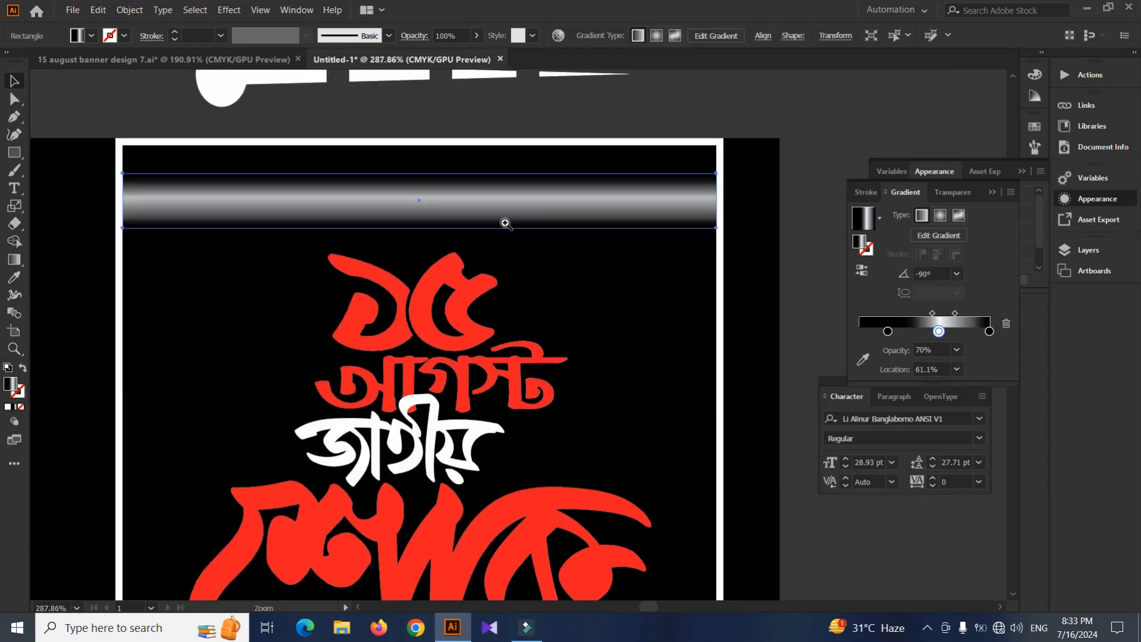
drag(506, 220, 487, 222)
click(816, 166)
drag(754, 168, 757, 196)
drag(480, 161, 465, 160)
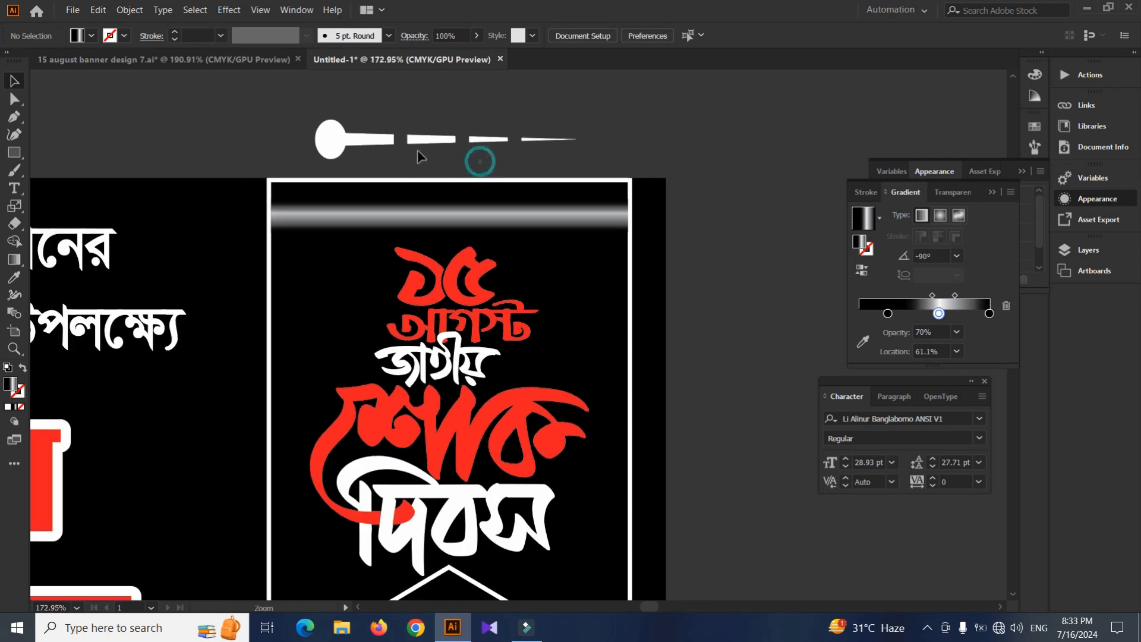
Increase the gradient bar's height slightly and place the segmented ornament centred on it.
click(419, 141)
click(453, 219)
drag(450, 232, 450, 238)
click(756, 159)
drag(424, 140, 422, 216)
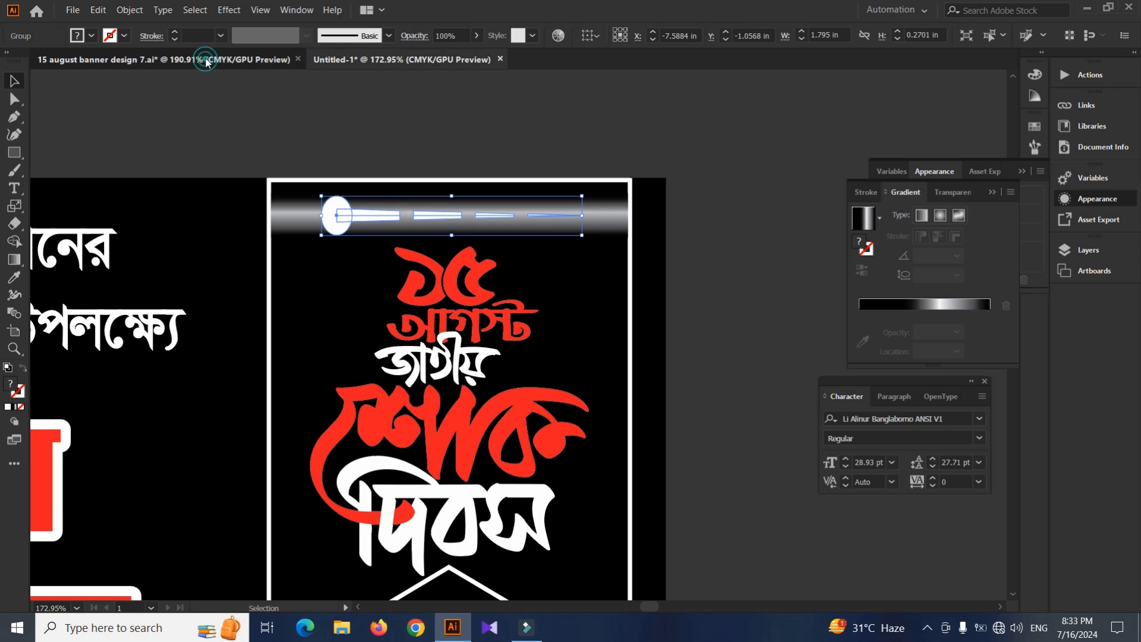
Compare the ribbon with the 15 august banner design 7 document and lower the gradient bar's overall opacity to 26%.
click(235, 59)
click(399, 59)
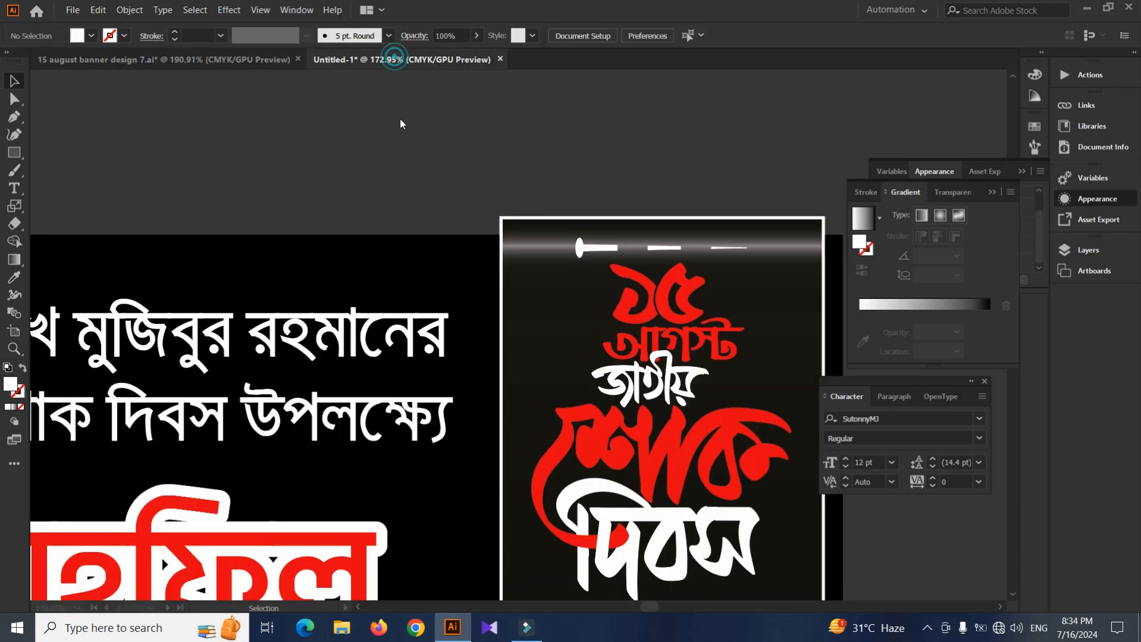
click(603, 220)
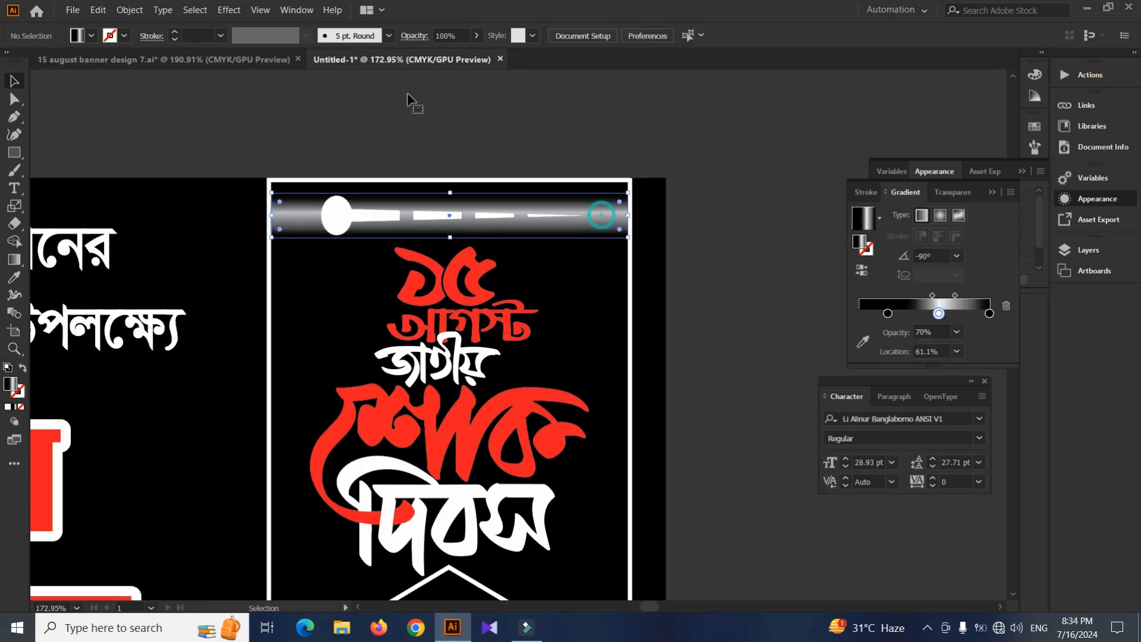
click(477, 36)
drag(474, 55, 440, 54)
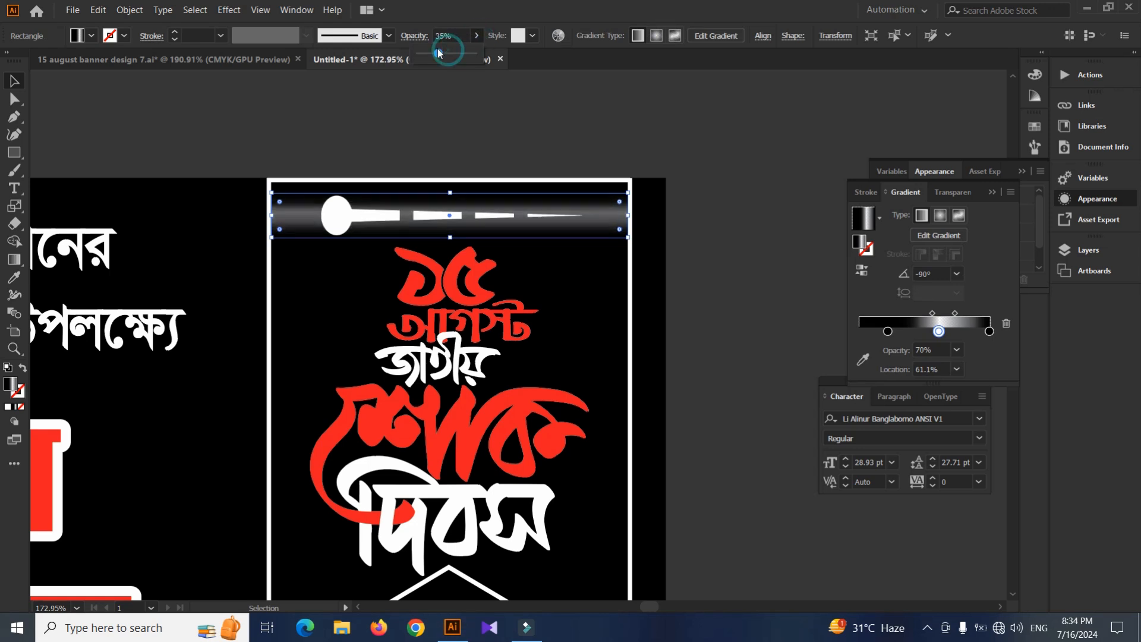
click(703, 204)
Hide the panels and review the whole banner layout.
scroll(582, 231, down, 3)
scroll(630, 250, down, 1)
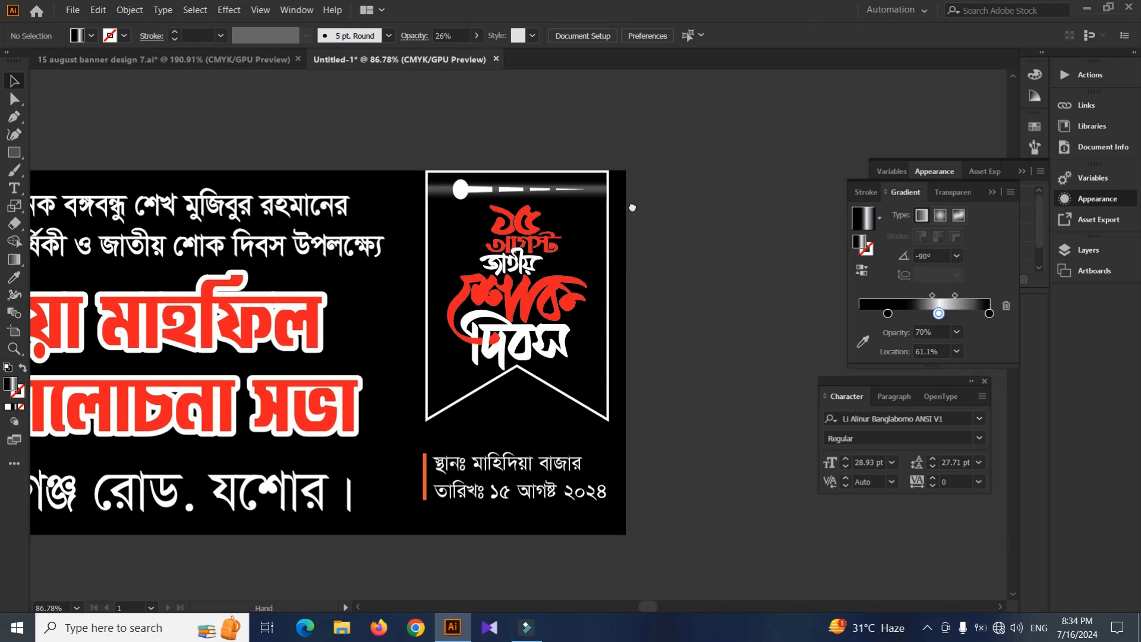
scroll(683, 221, down, 1)
drag(245, 488, 336, 477)
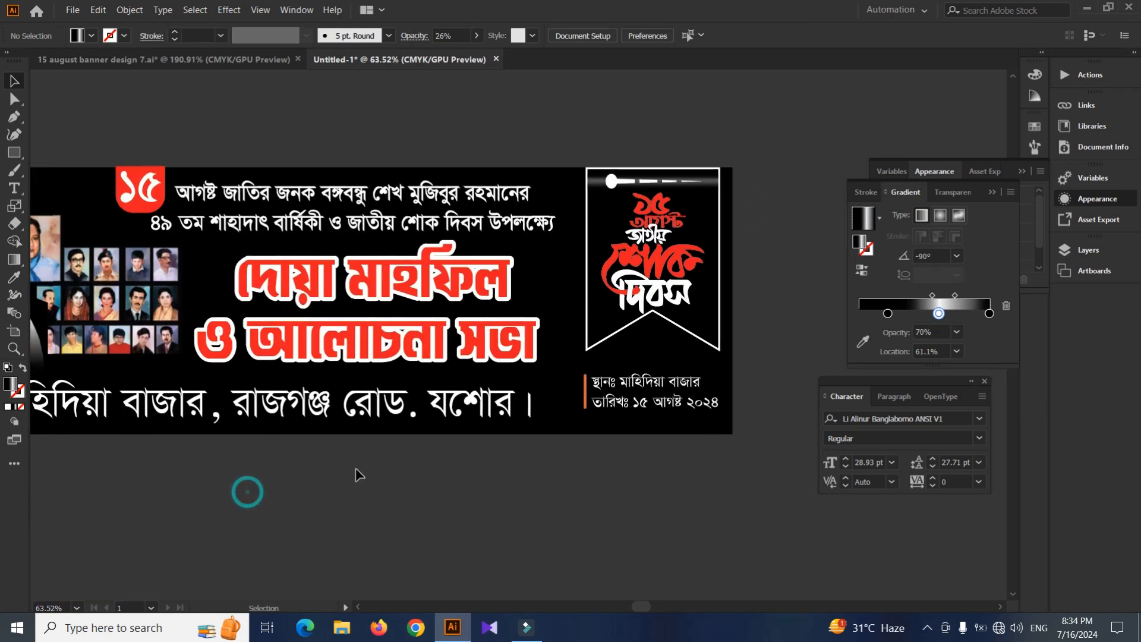
key(Tab)
drag(456, 462, 737, 529)
drag(542, 488, 517, 483)
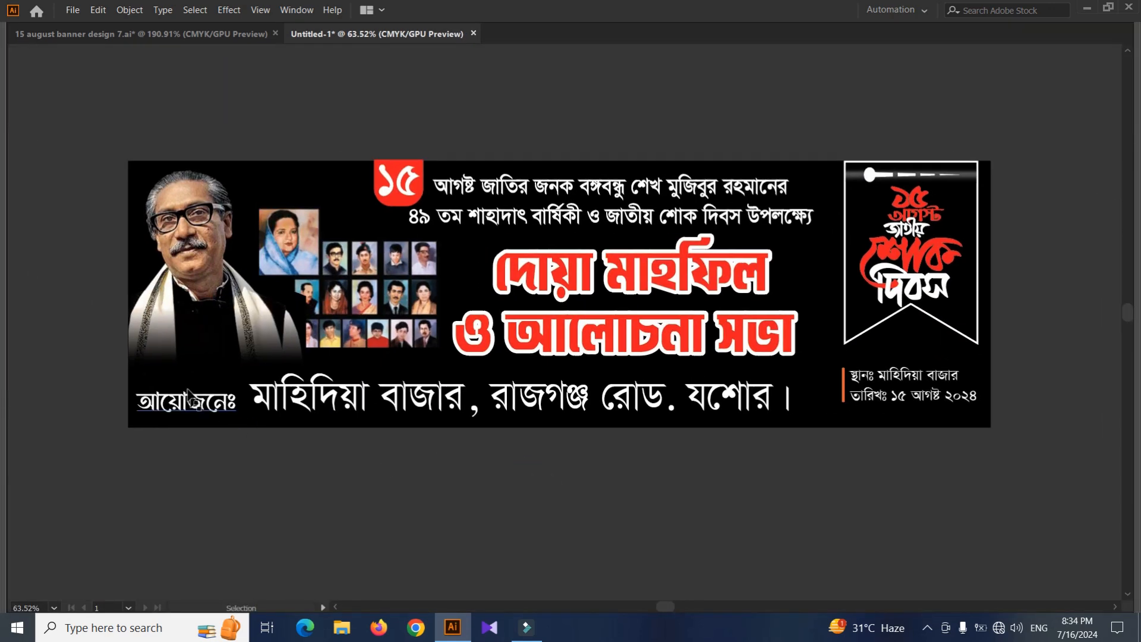
Switch to full-screen mode without panels and inspect the banner at a larger view.
click(515, 408)
click(587, 463)
key(Tab)
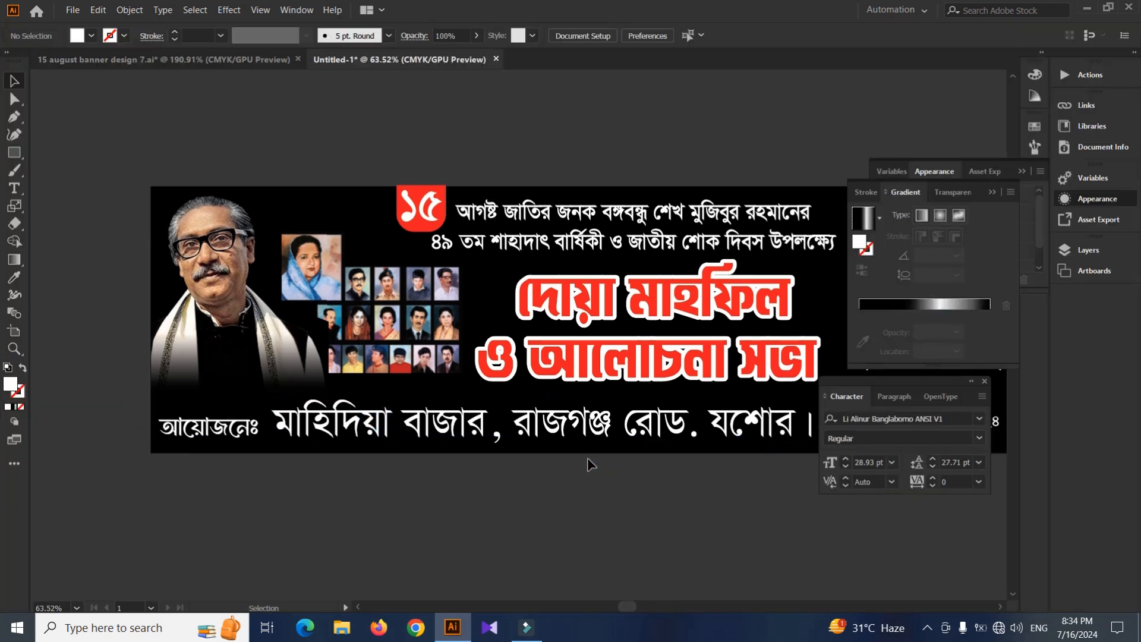
key(Tab)
key(f)
click(596, 459)
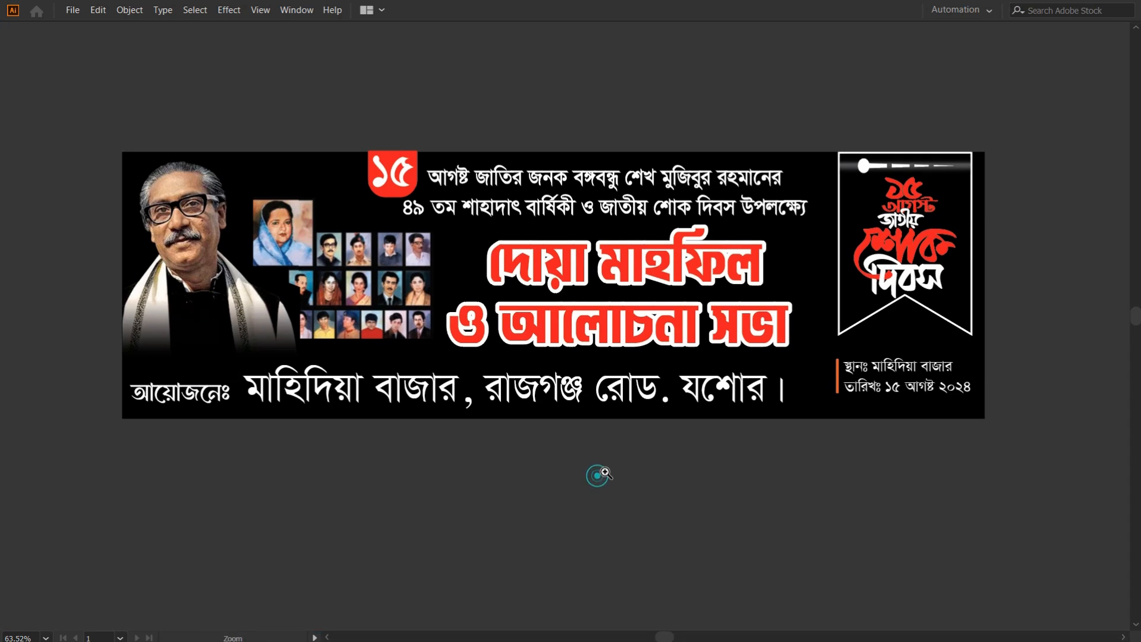
click(598, 475)
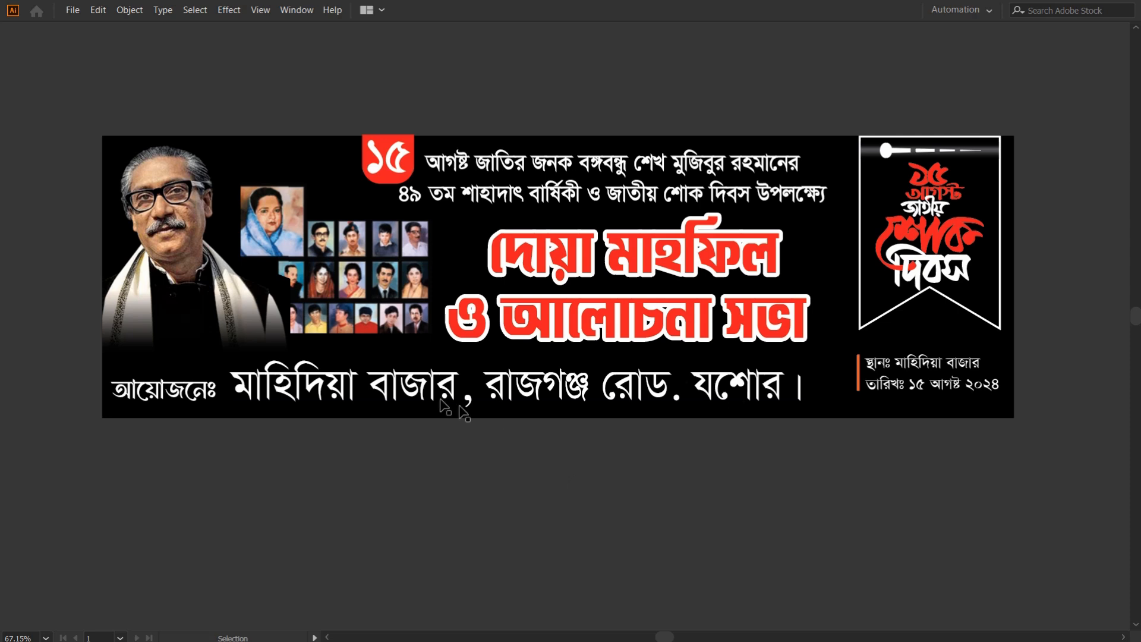
Bring the photo collage to the front of the stacking order, and restack the red two-line title above it.
click(392, 293)
key(ctrl+shift+bracketright)
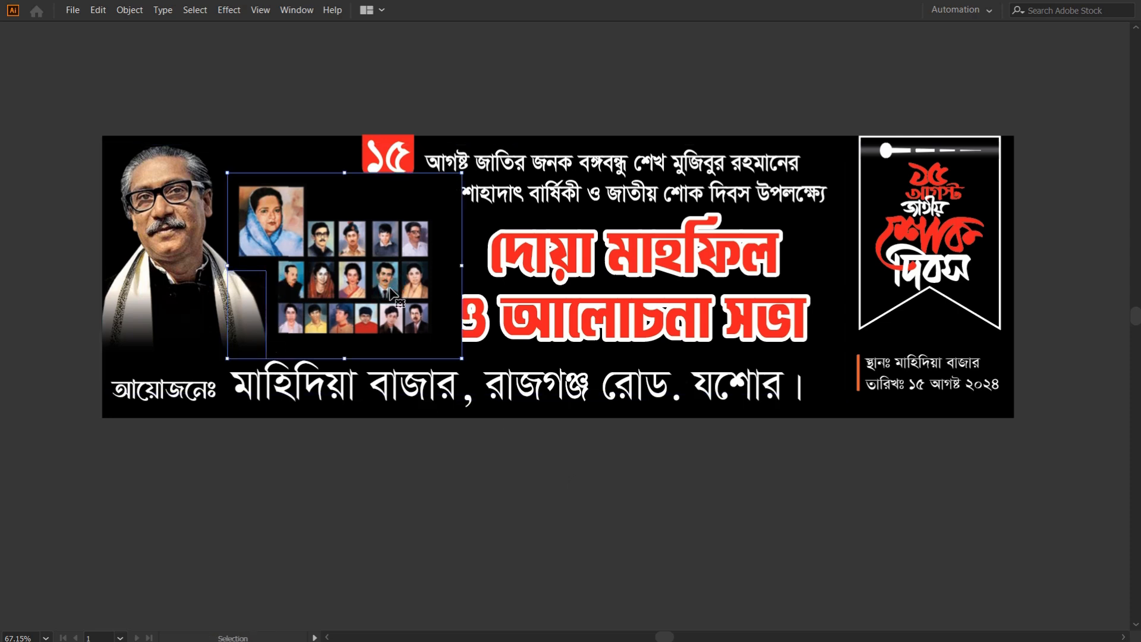
click(576, 509)
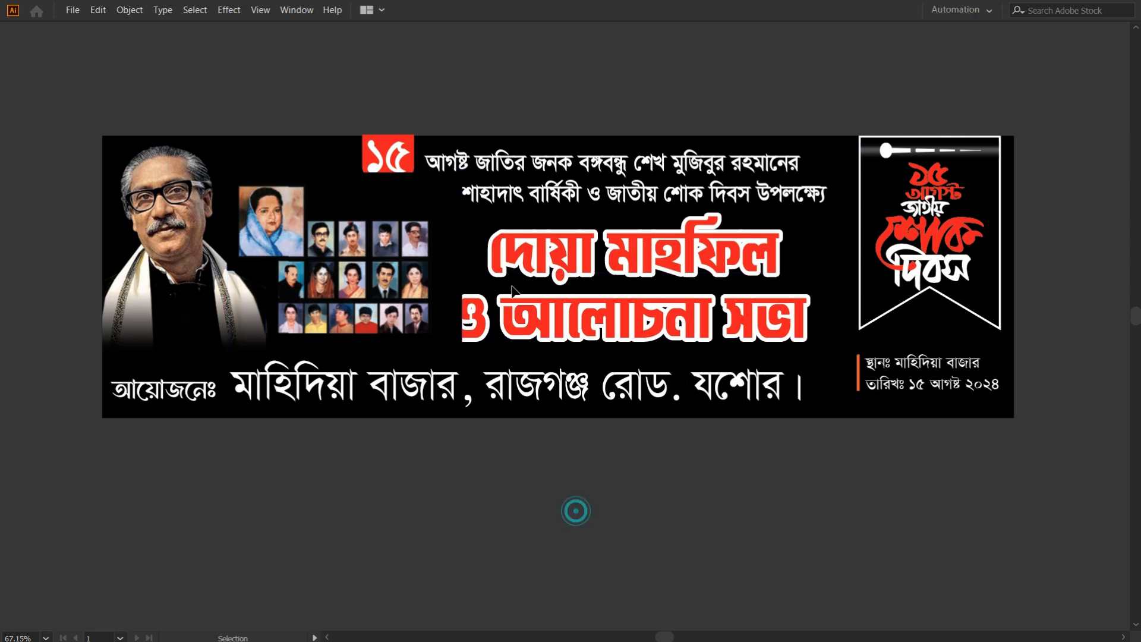
click(480, 234)
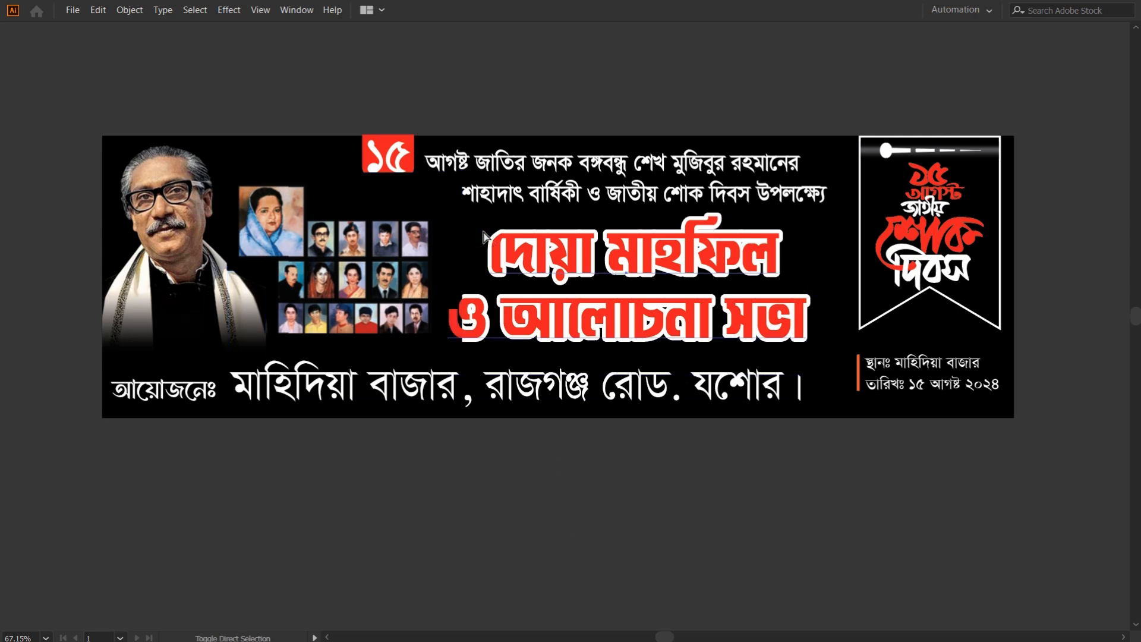
click(550, 480)
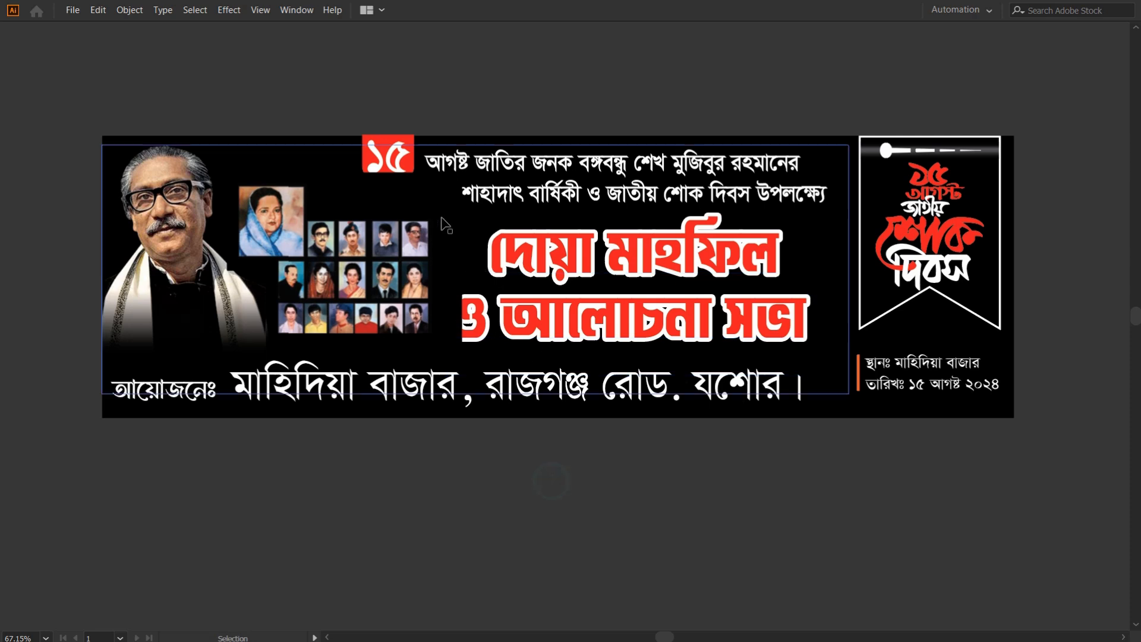
click(483, 239)
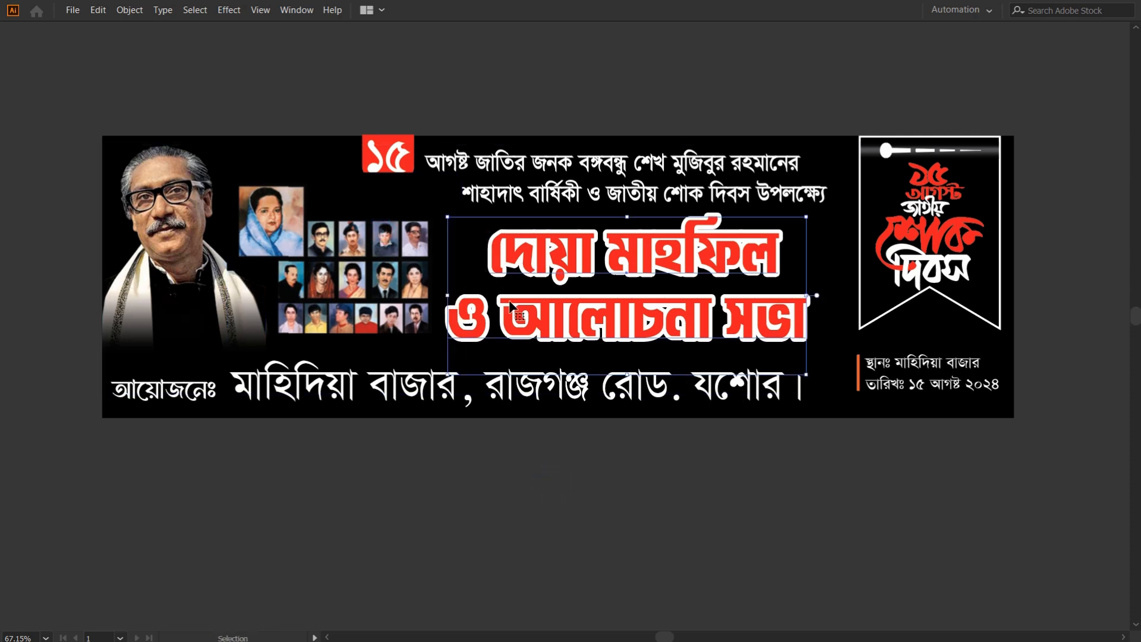
click(581, 495)
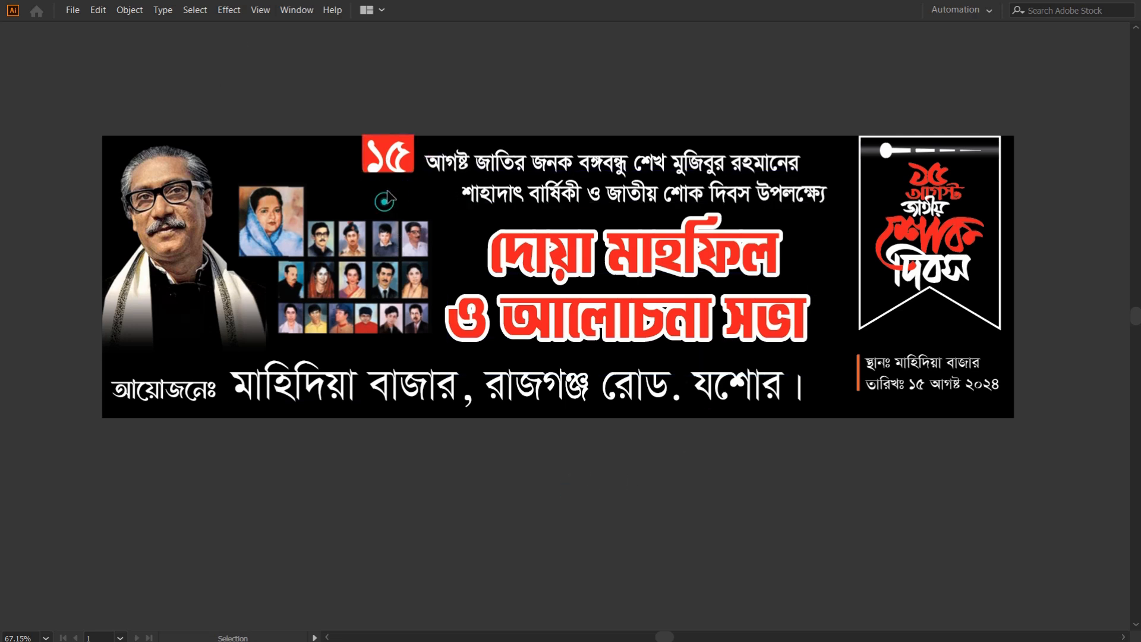
Bring the red ১৫ badge to the front and enlarge it slightly at the banner's top edge.
click(375, 161)
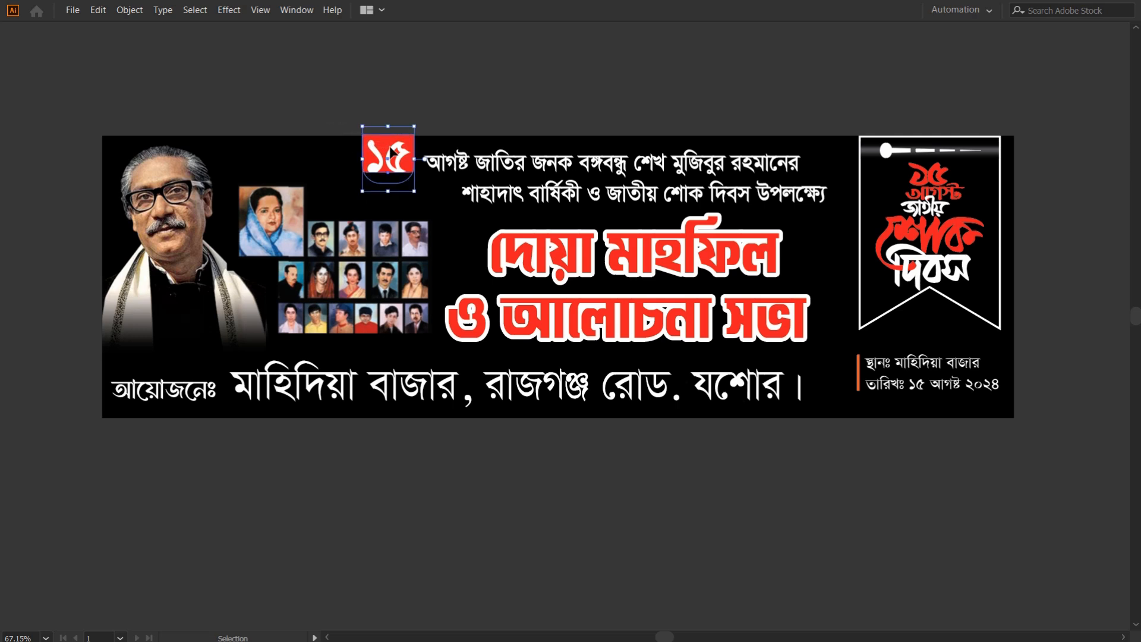
key(ctrl+shift+])
drag(387, 193, 388, 209)
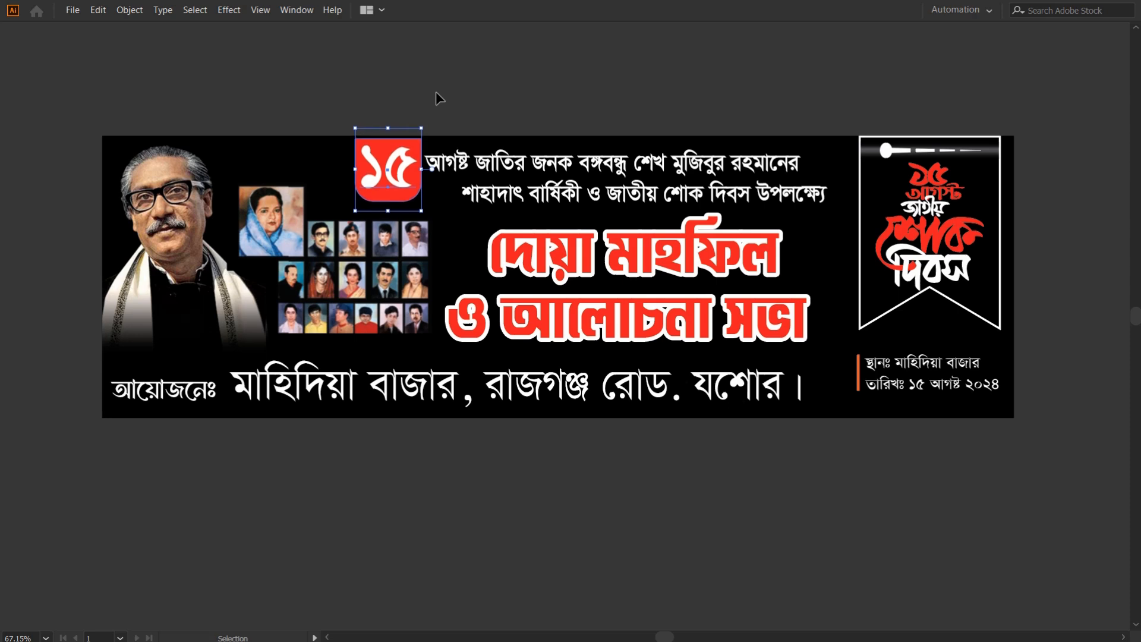
click(446, 115)
mouse_move(431, 112)
mouse_down()
mouse_move(413, 110)
mouse_move(444, 110)
mouse_move(412, 107)
mouse_up()
Bring the two-line white heading to the front and shift the ১৫ badge left of it, flush with the banner's top edge.
click(387, 194)
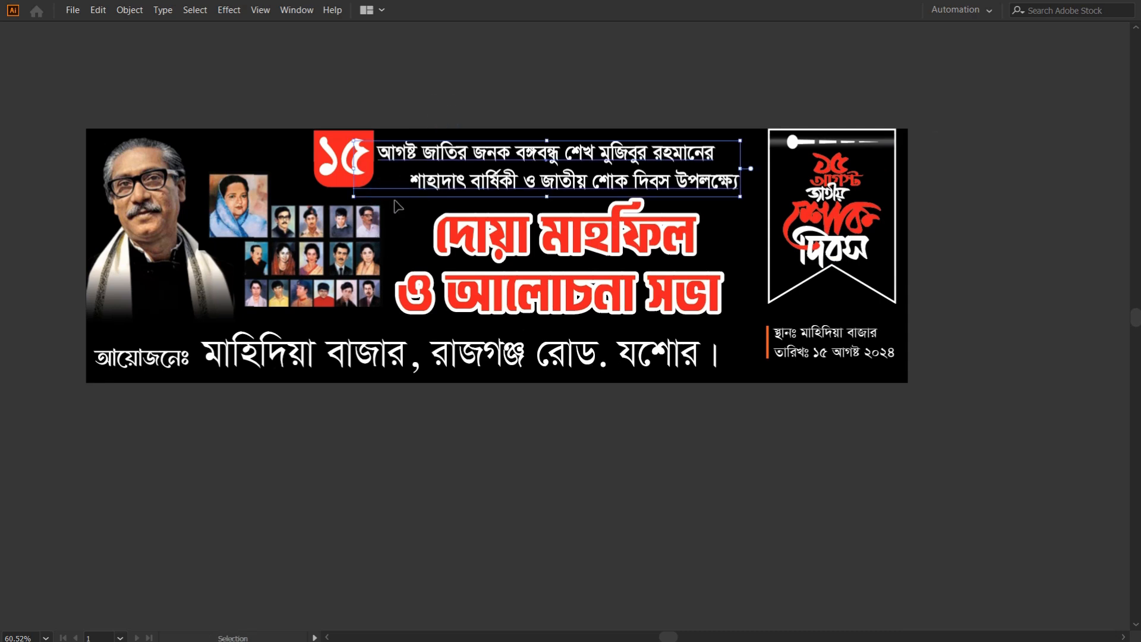
key(ctrl+shift+])
drag(324, 173, 315, 164)
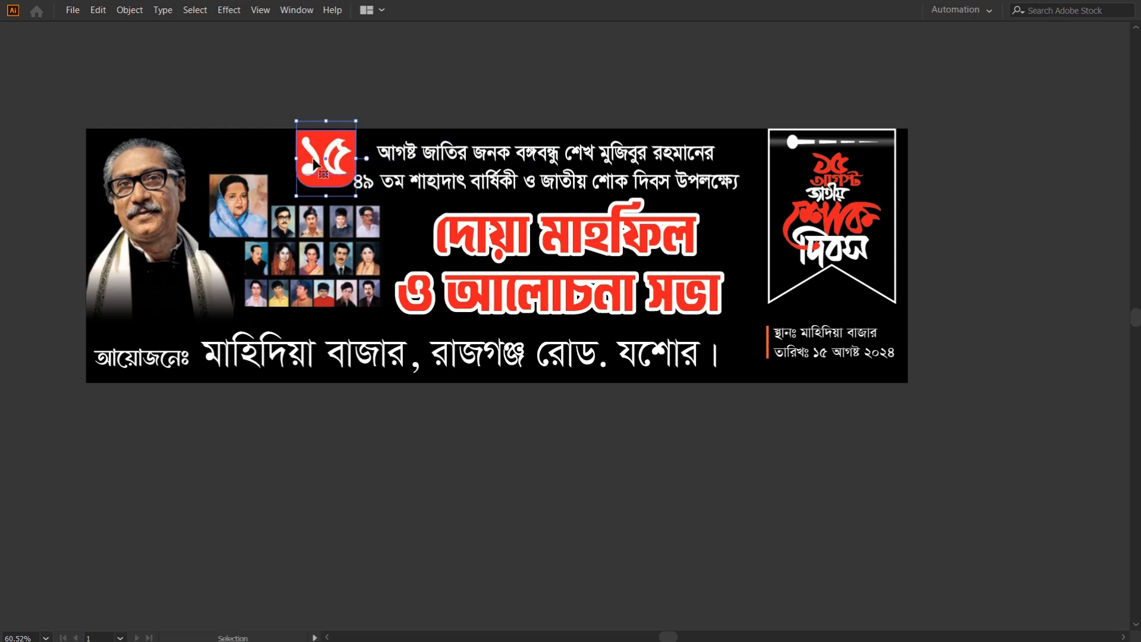
key(Up)
key(Left)
key(Left)
key(Left)
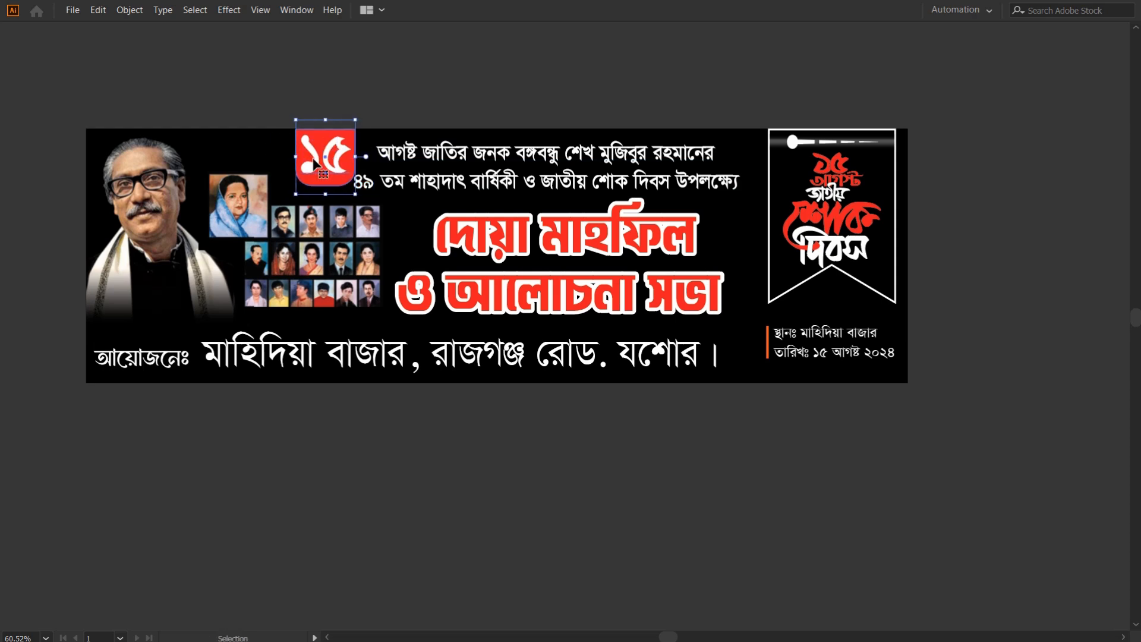
Adjust the leading spaces of both white heading lines so that they start close beside the ১৫ badge.
click(371, 178)
key(y)
click(355, 178)
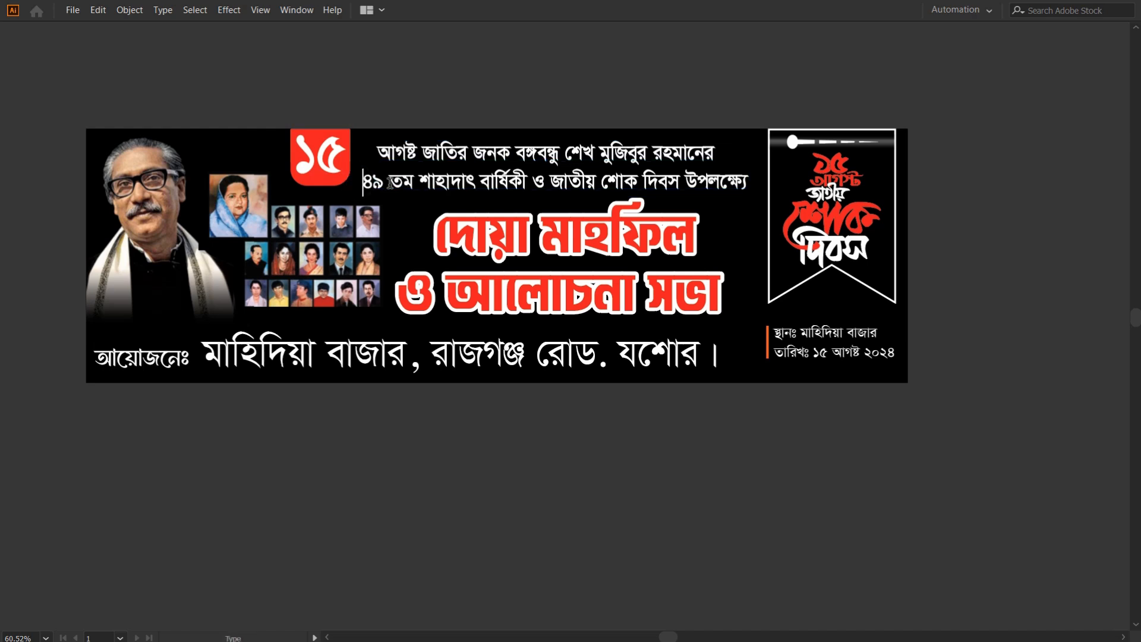
key(ctrl+a)
key(Escape)
double_click(391, 184)
key(BackSpace)
key(BackSpace)
key(BackSpace)
key(BackSpace)
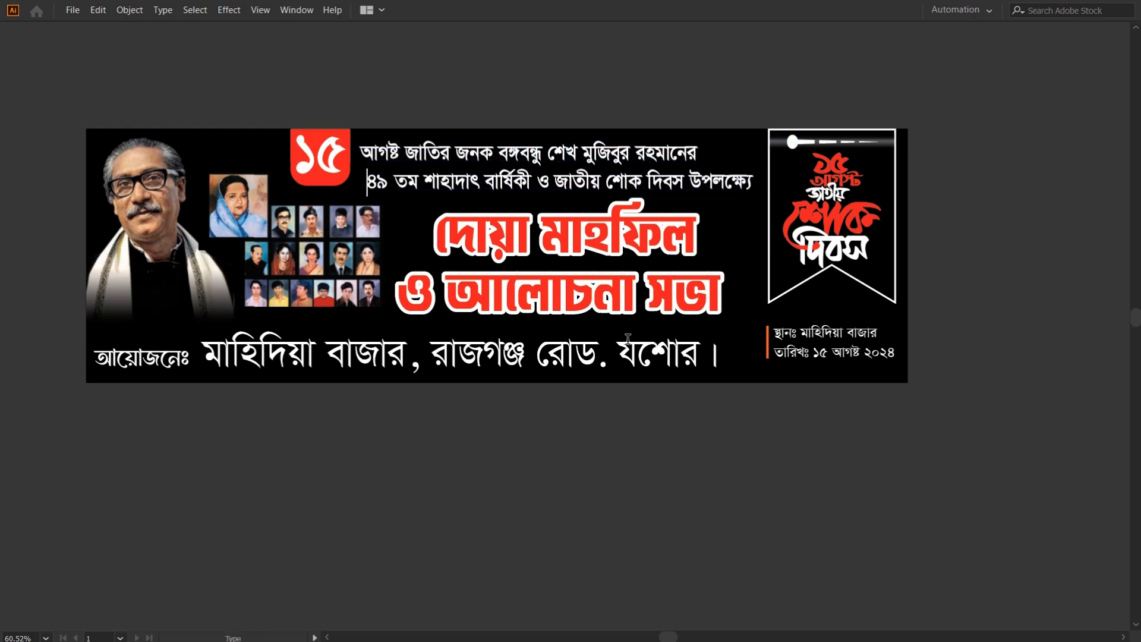
key(Escape)
Nudge the ribbon down slightly at the banner's top edge and review the whole layout.
scroll(440, 392, down, 2)
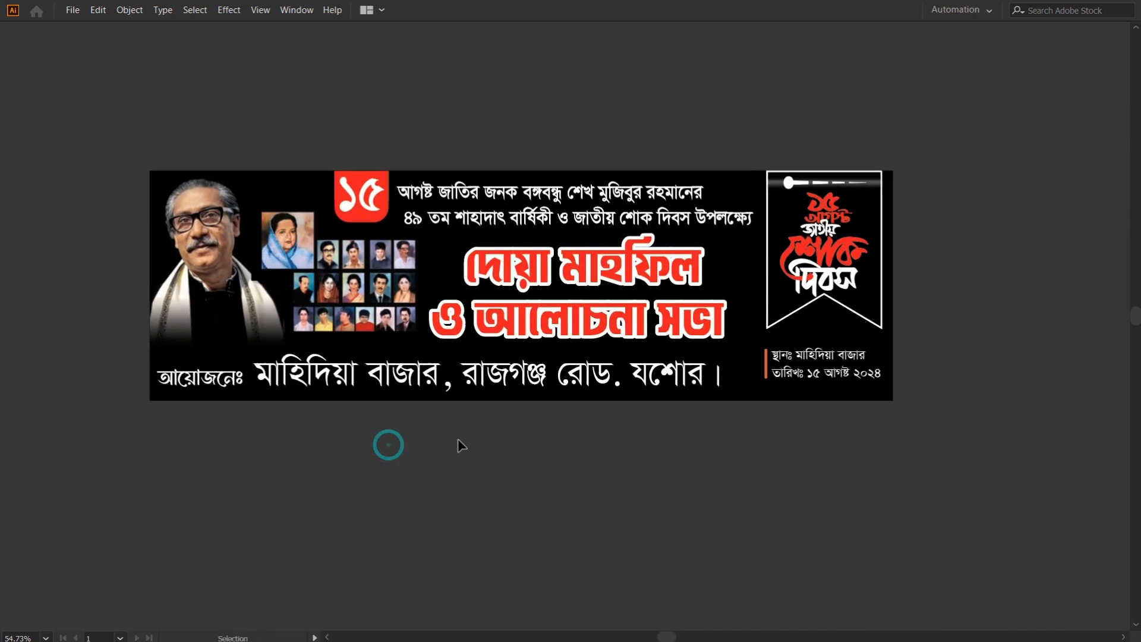
scroll(430, 421, up, 2)
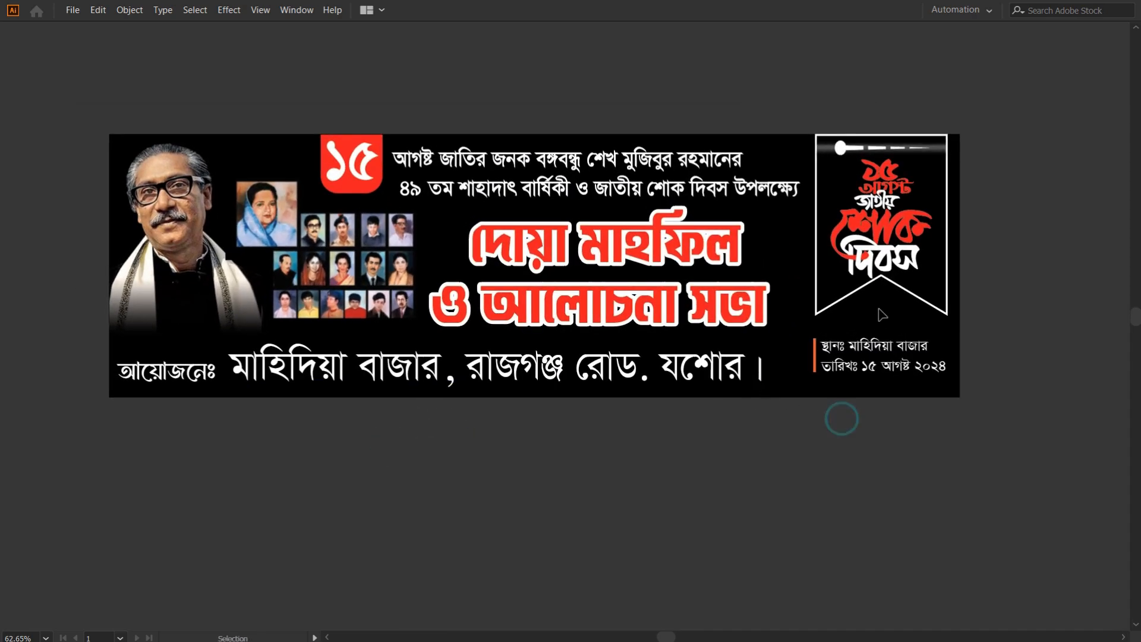
drag(886, 304, 857, 206)
drag(854, 132, 853, 130)
key(Down)
key(Down)
key(Down)
click(981, 172)
key(ctrl+a)
click(602, 580)
drag(522, 505, 526, 492)
scroll(586, 471, up, 1)
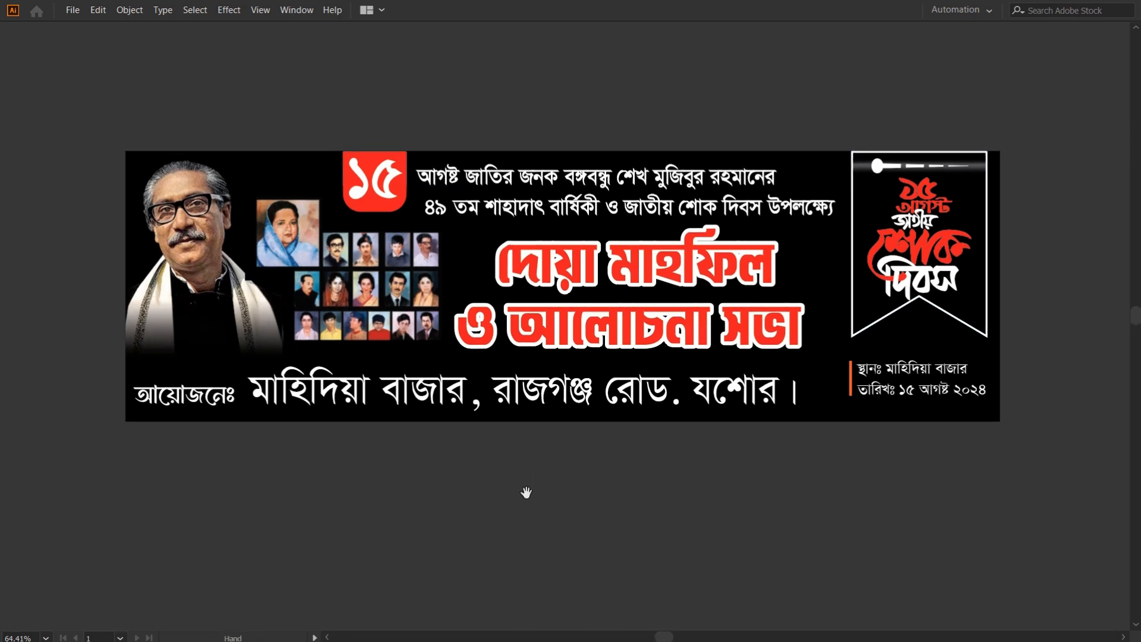